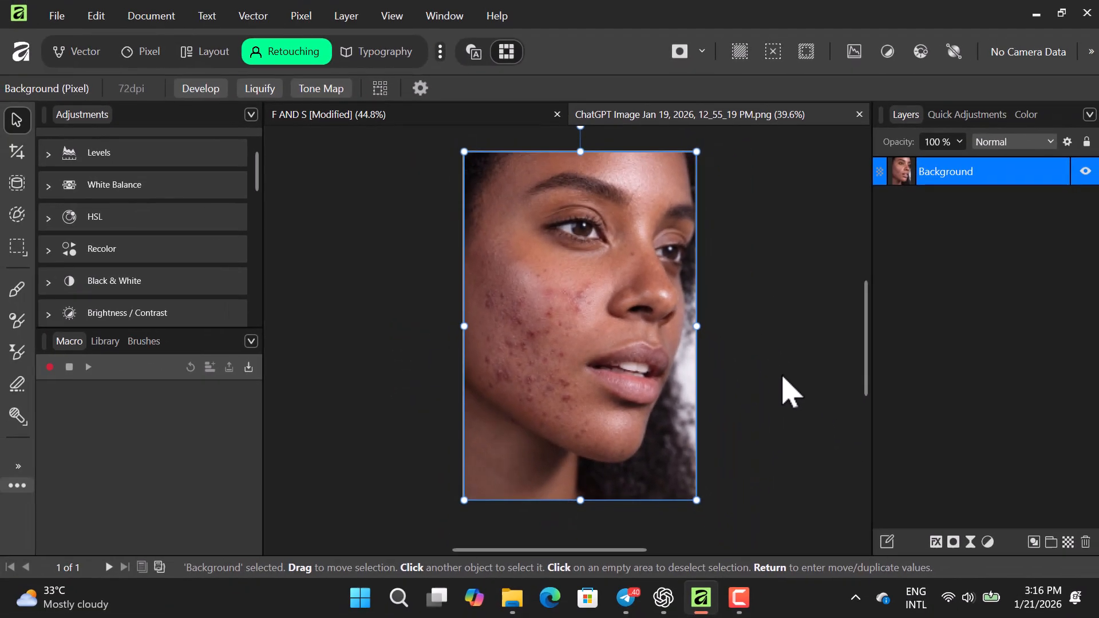
pyautogui.press('space')
pyautogui.moveTo(788, 372); pyautogui.dragTo(756, 380)
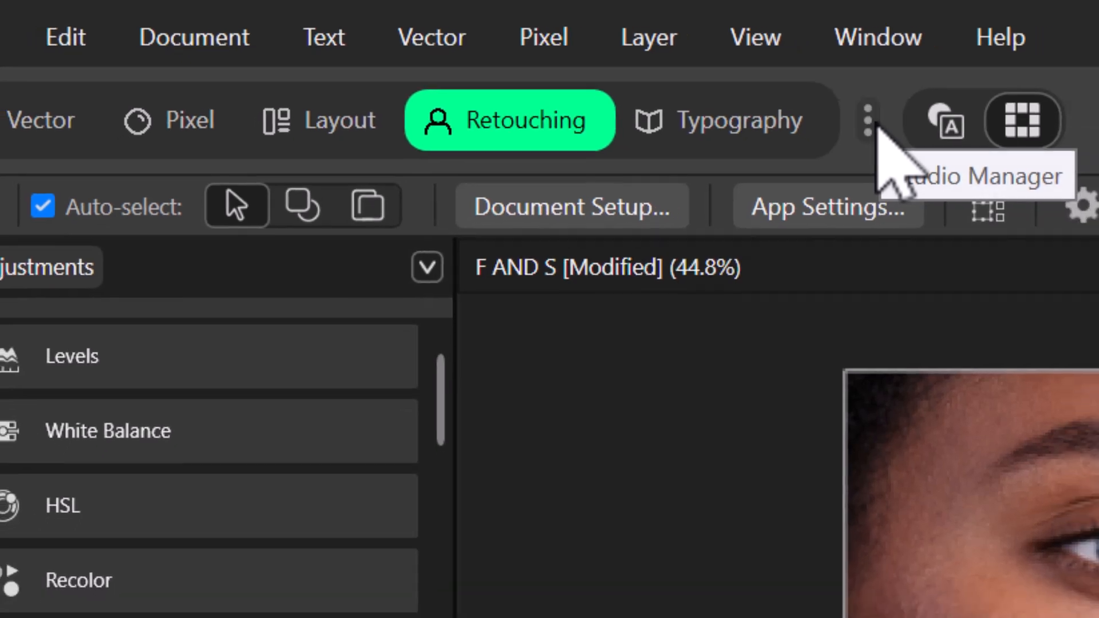
pyautogui.click(900, 129)
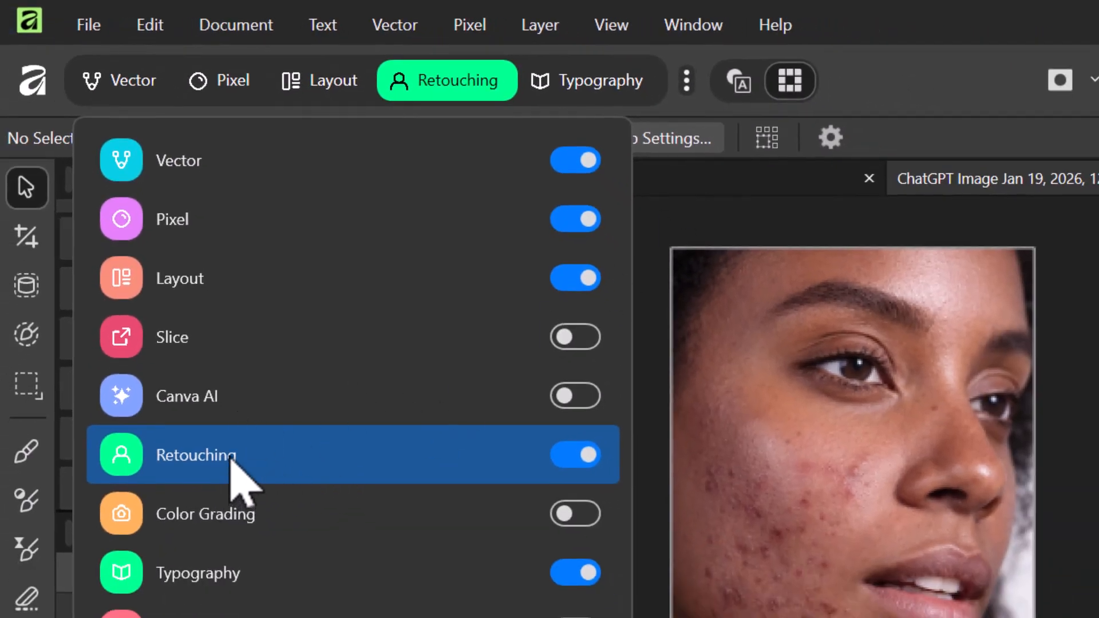
pyautogui.click(699, 230)
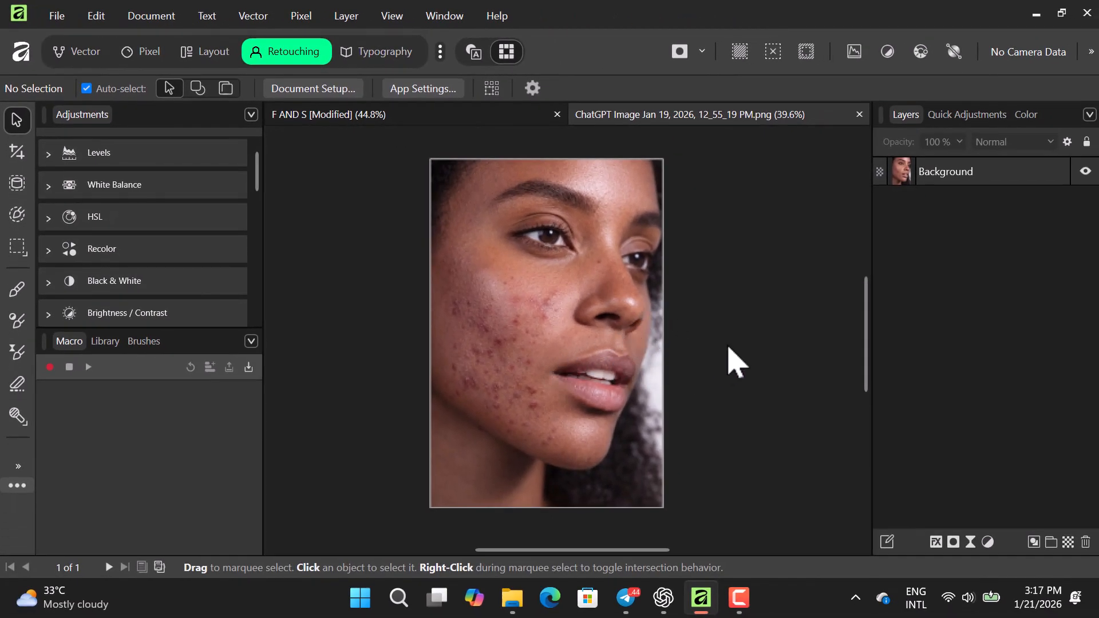
# Duplicate the Background layer and start the Frequency Separation Tool on the copy.
pyautogui.click(997, 193)
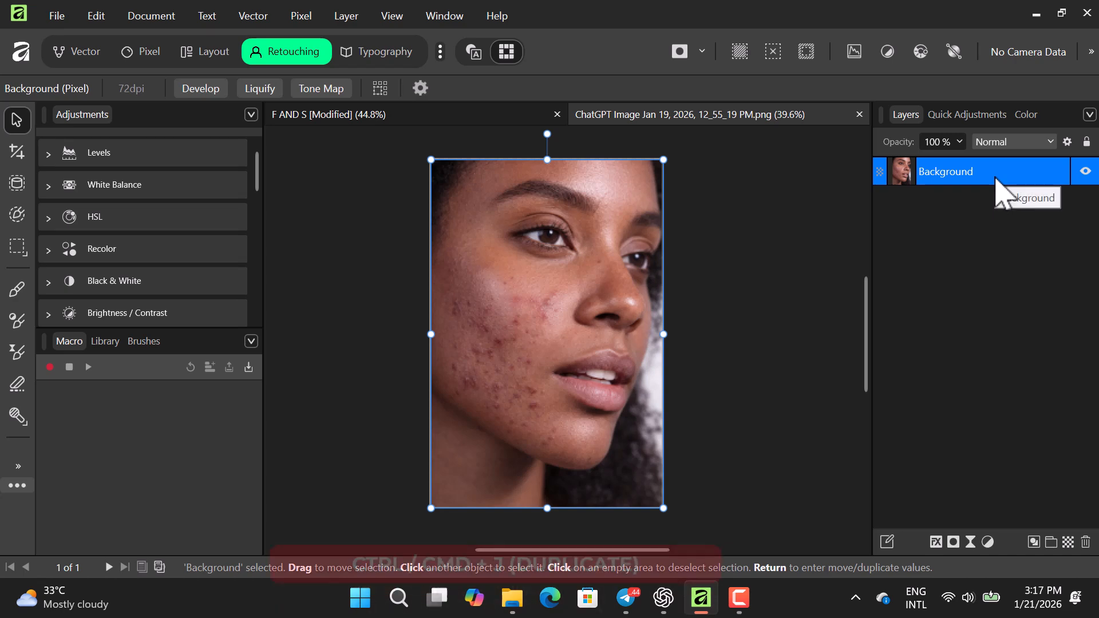
pyautogui.hotkey('ctrl', 'j')
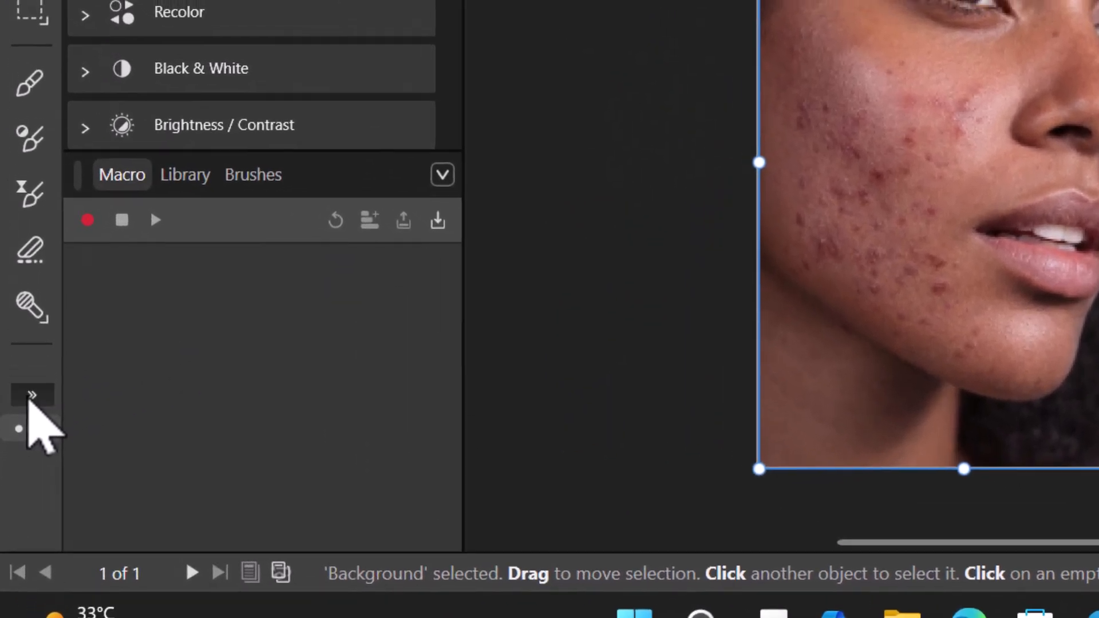
pyautogui.click(30, 367)
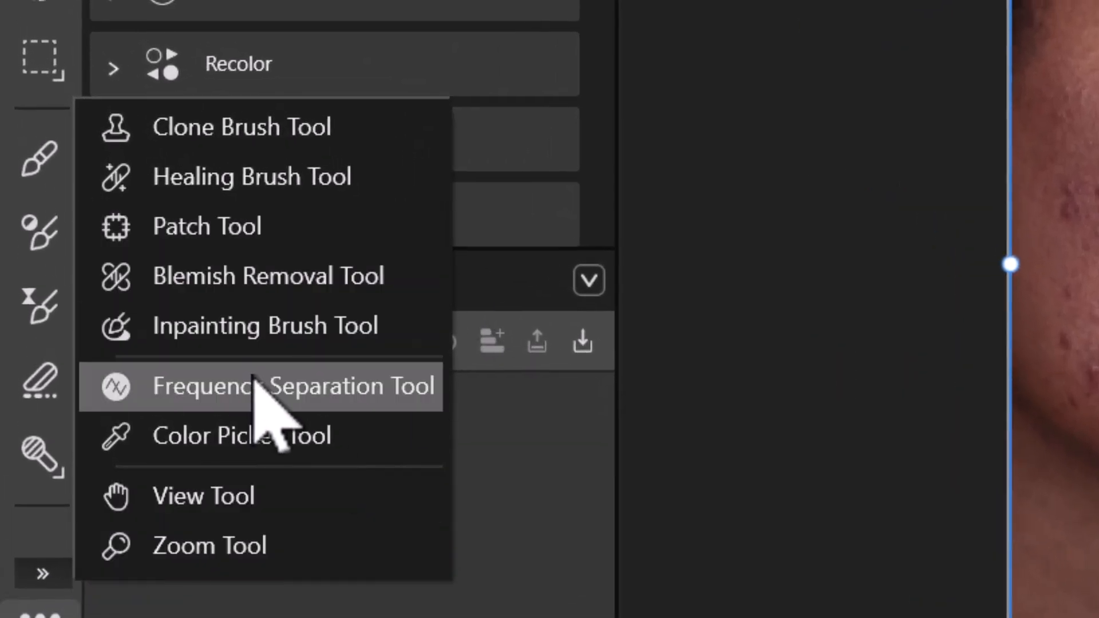
pyautogui.click(254, 383)
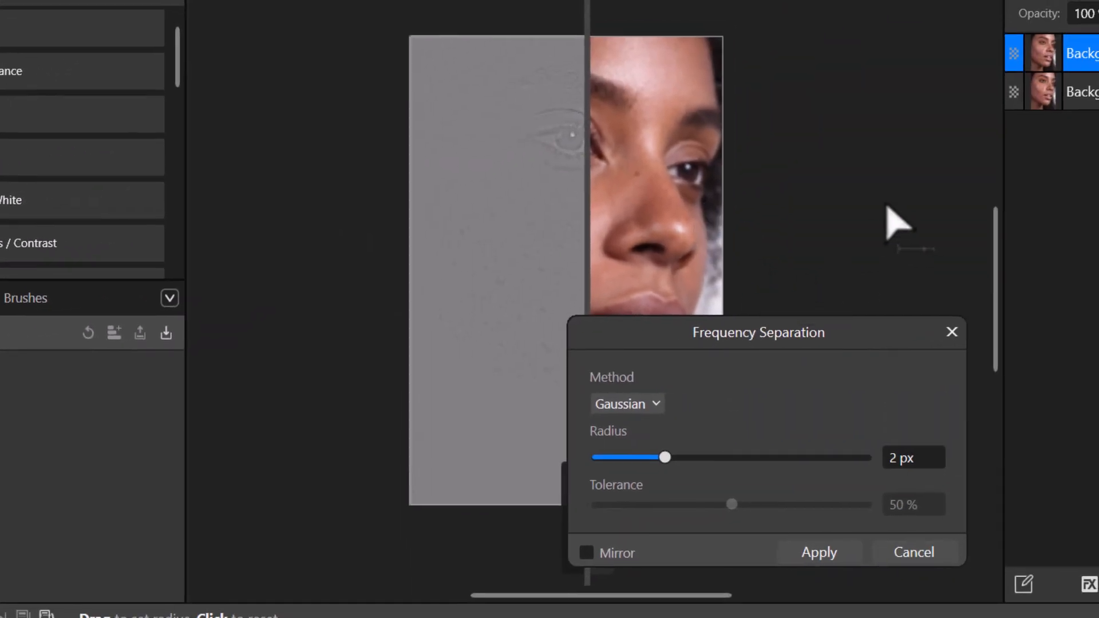
# Try a 6 px radius for the Gaussian frequency separation.
pyautogui.moveTo(781, 343); pyautogui.dragTo(967, 290)
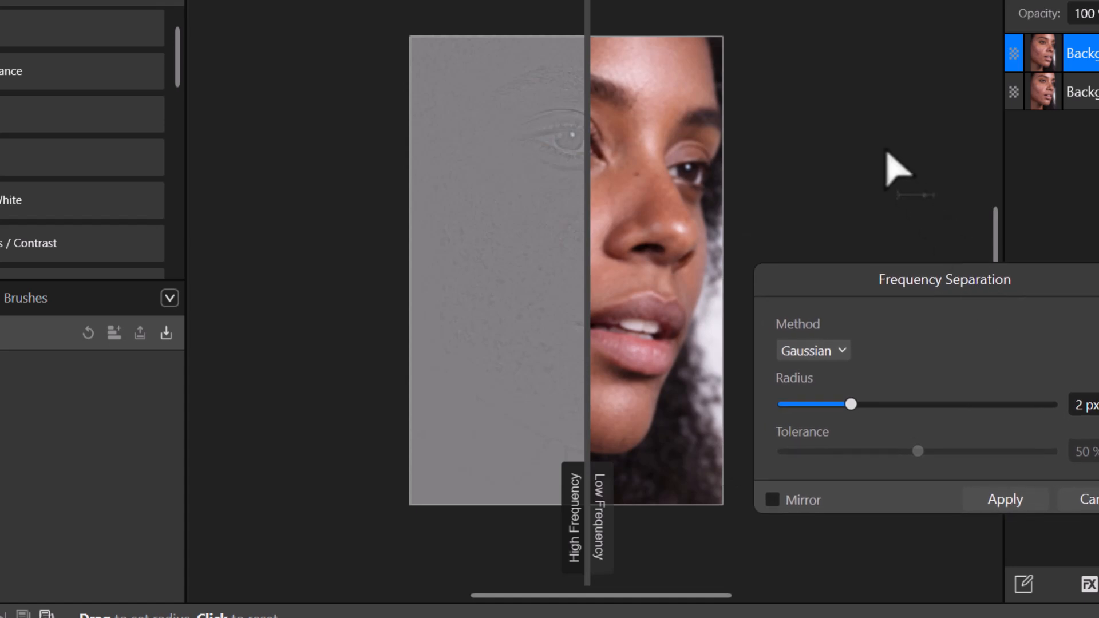
pyautogui.scroll(3, 543, 354)
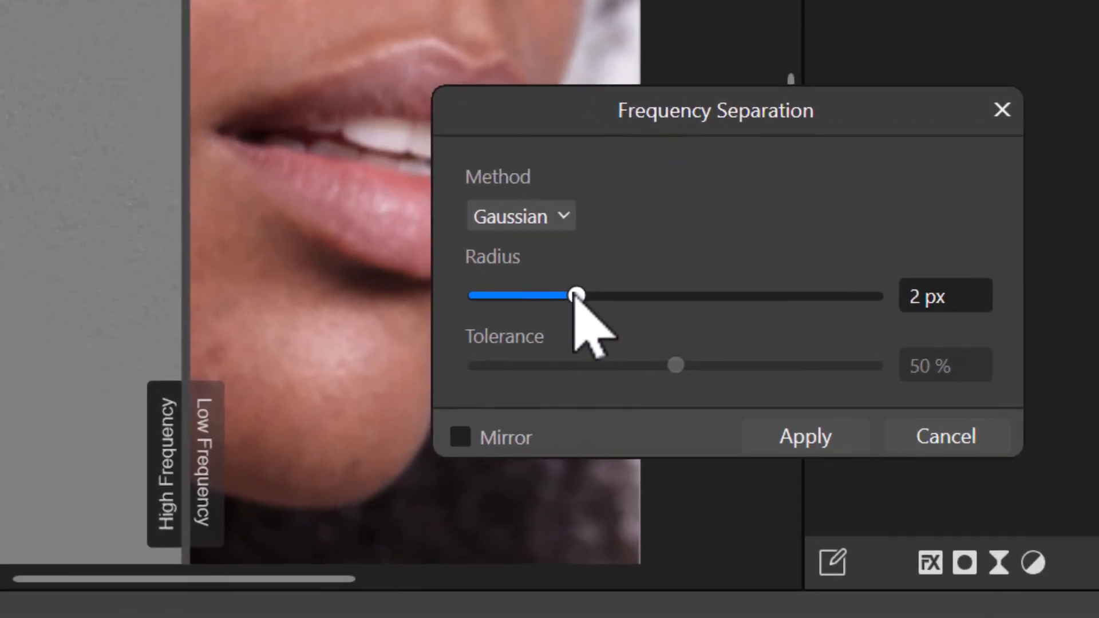
pyautogui.moveTo(576, 296); pyautogui.dragTo(614, 296)
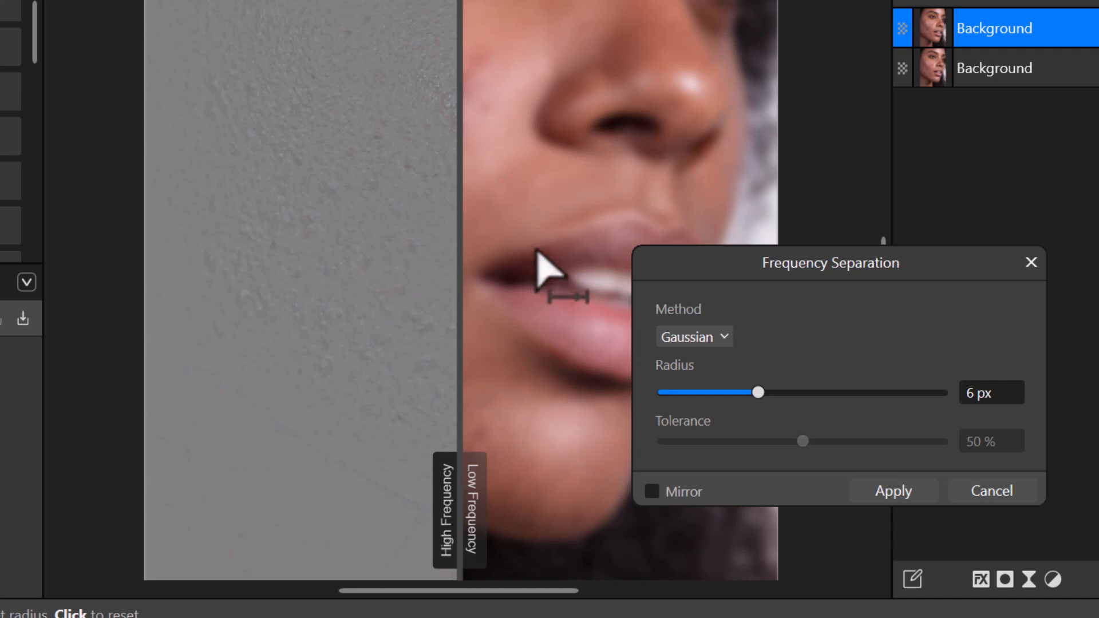
pyautogui.scroll(2, 535, 243)
pyautogui.scroll(-2, 538, 243)
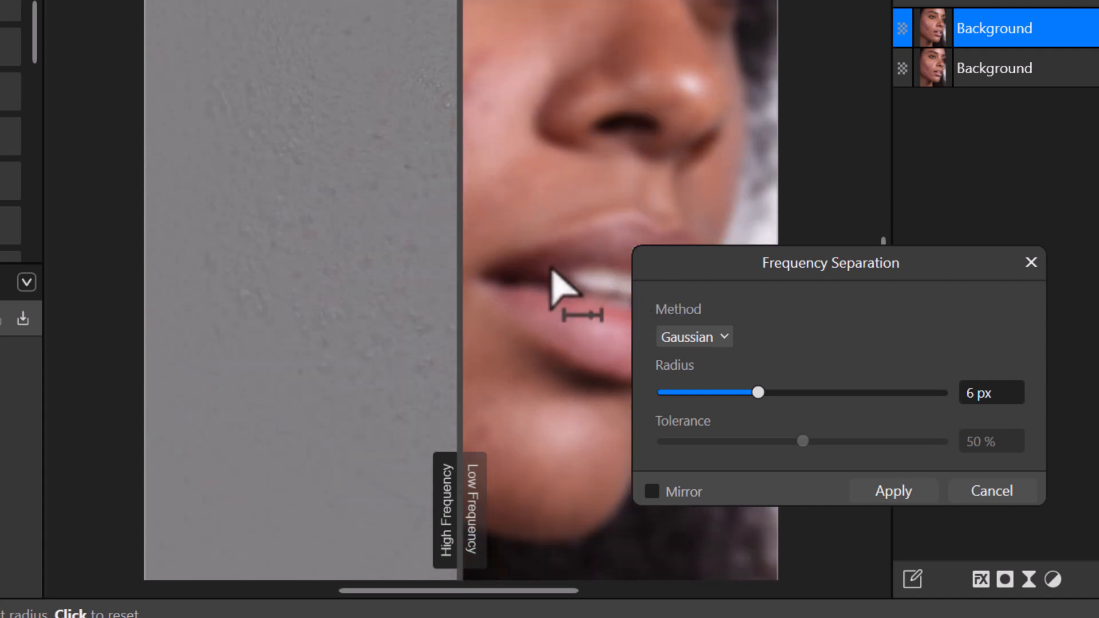
pyautogui.scroll(-1, 559, 286)
pyautogui.moveTo(820, 267); pyautogui.dragTo(825, 264)
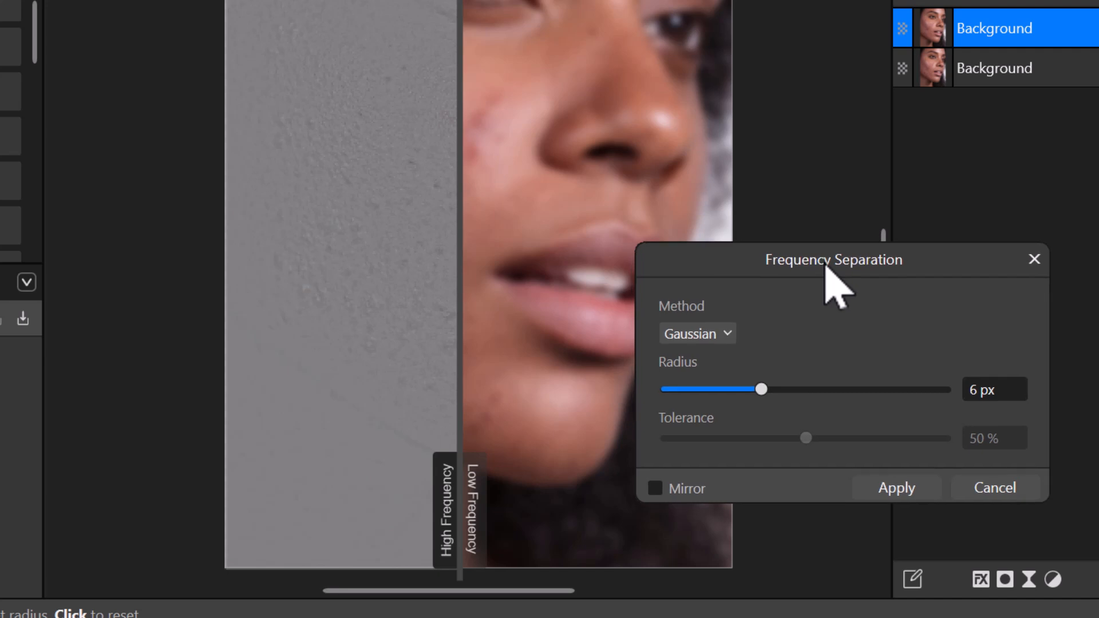
# Set the Gaussian frequency separation radius to 3.3 px and apply it.
pyautogui.moveTo(762, 389); pyautogui.dragTo(742, 388)
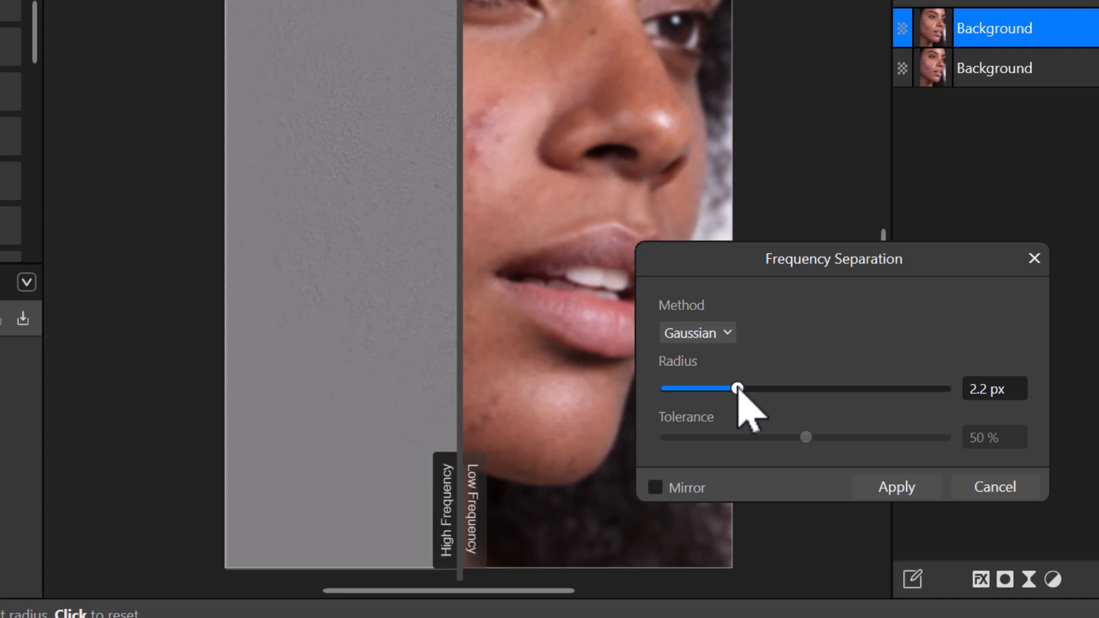
pyautogui.moveTo(734, 389); pyautogui.dragTo(740, 389)
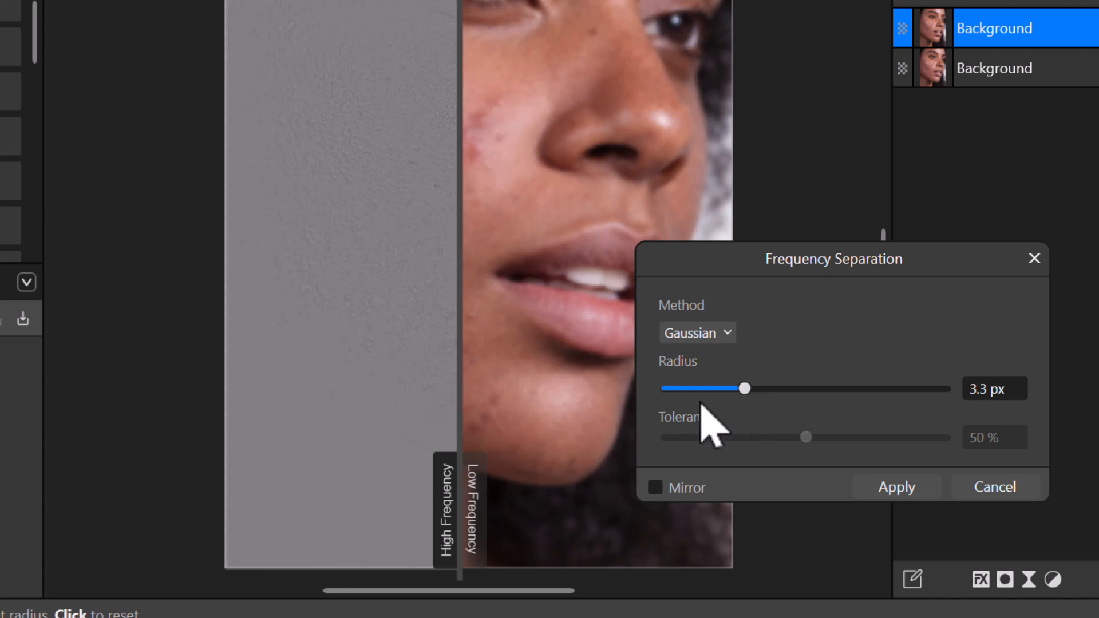
pyautogui.moveTo(458, 593); pyautogui.dragTo(408, 597)
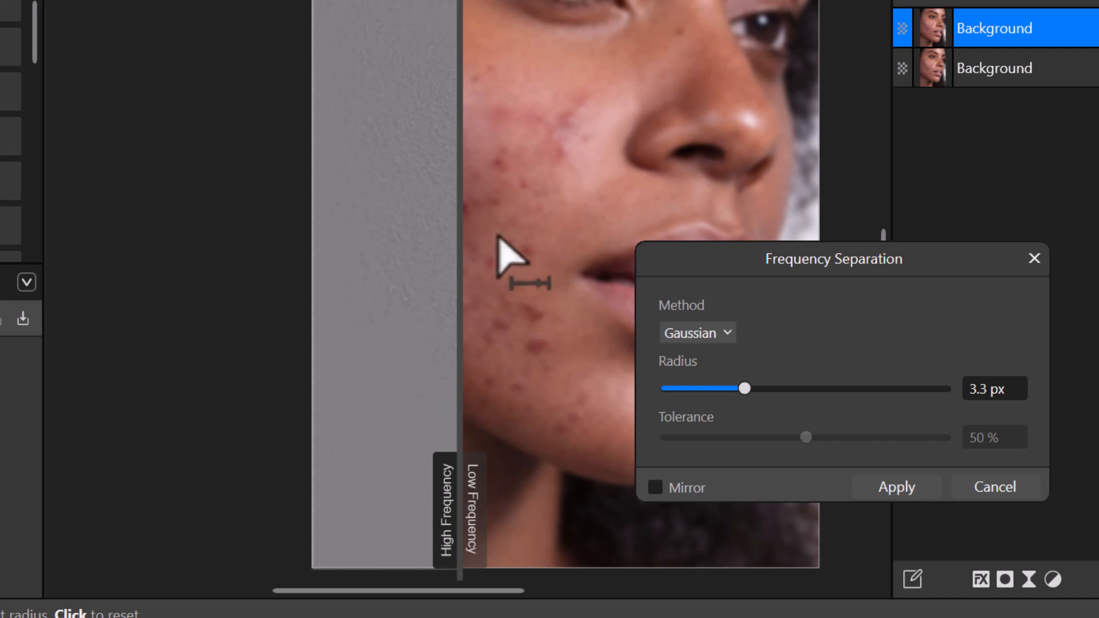
pyautogui.moveTo(489, 590); pyautogui.dragTo(501, 589)
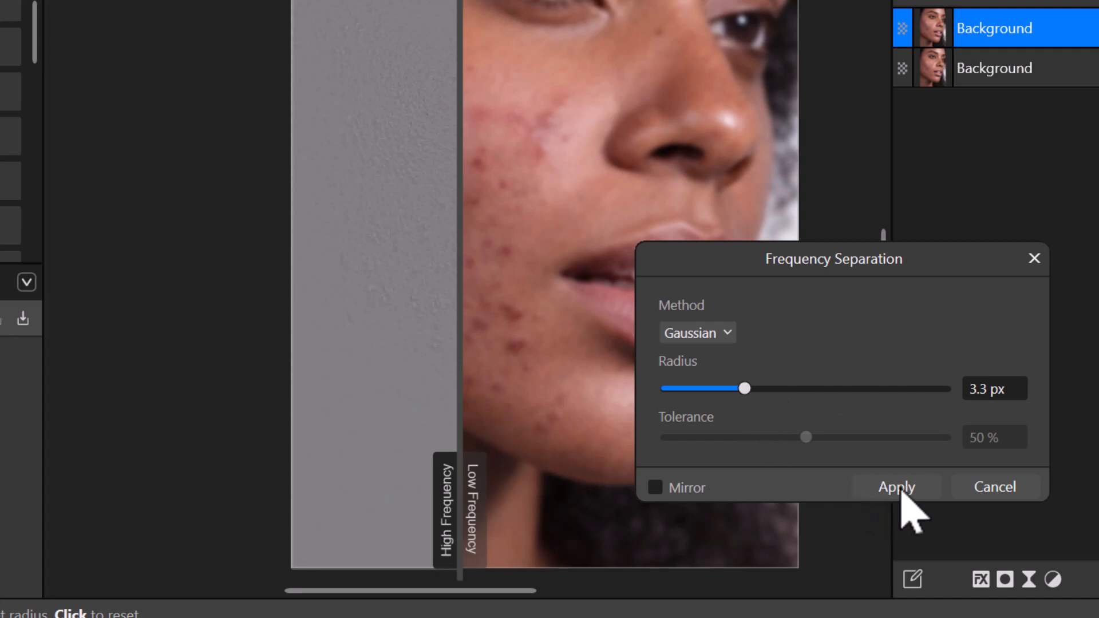
pyautogui.click(897, 488)
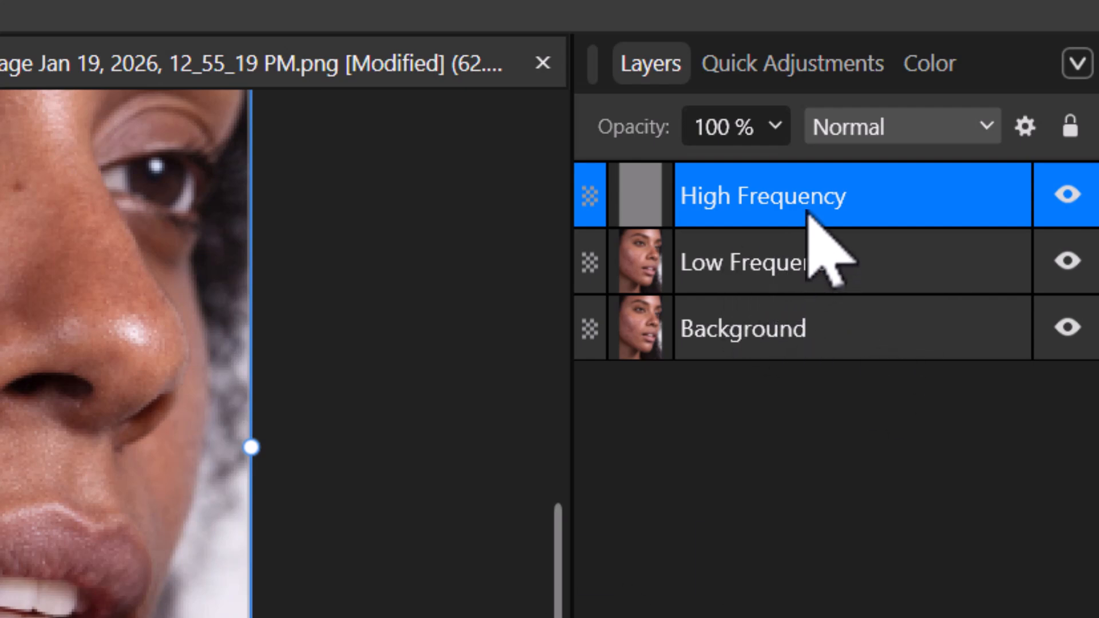
# Hide the High Frequency layer and use the Blemish Removal Tool on the Low Frequency layer to clean red spots on the cheek beside the nose.
pyautogui.click(839, 270)
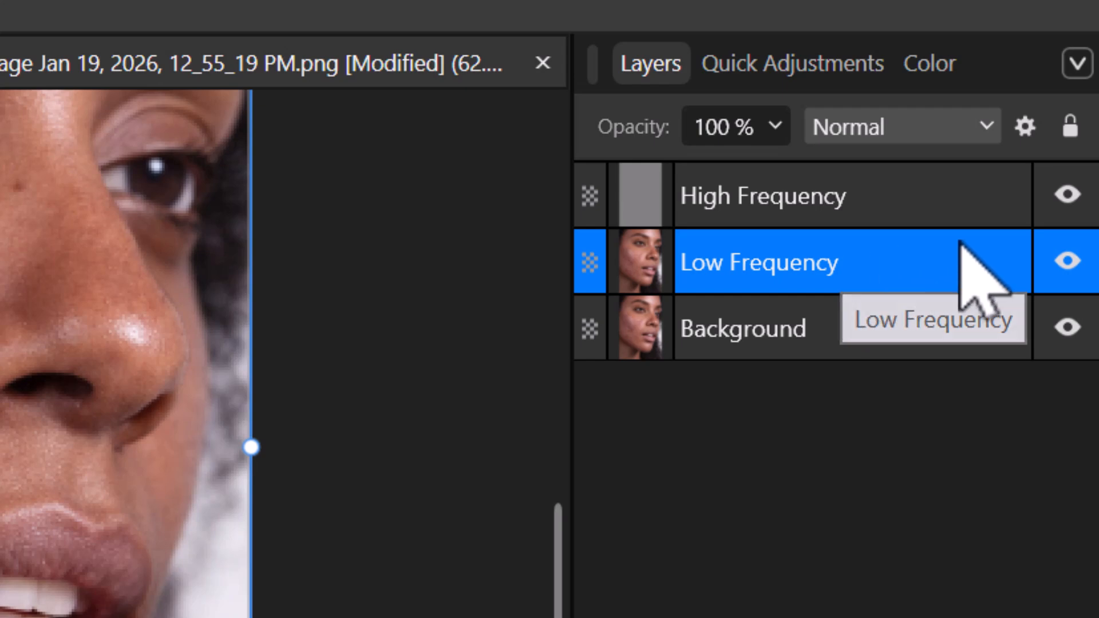
pyautogui.click(1068, 195)
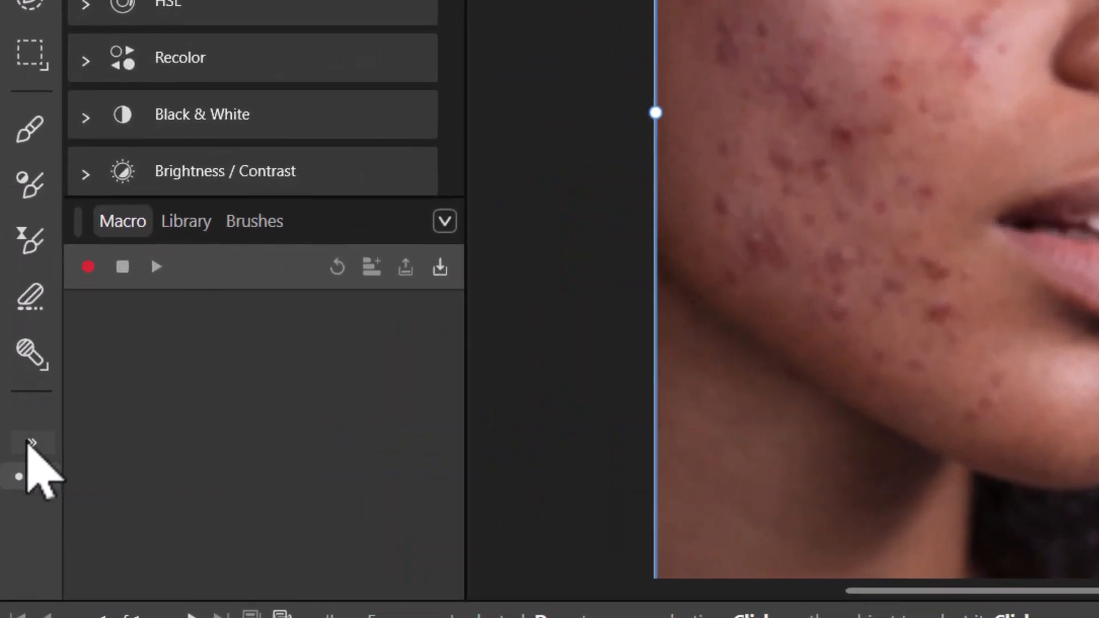
pyautogui.click(32, 442)
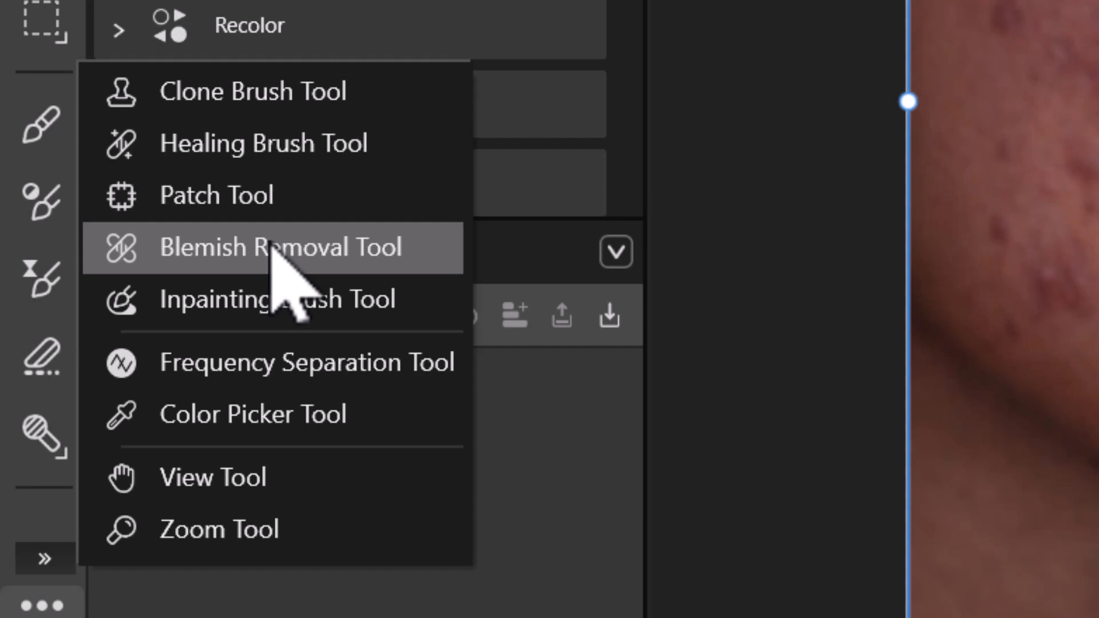
pyautogui.click(272, 246)
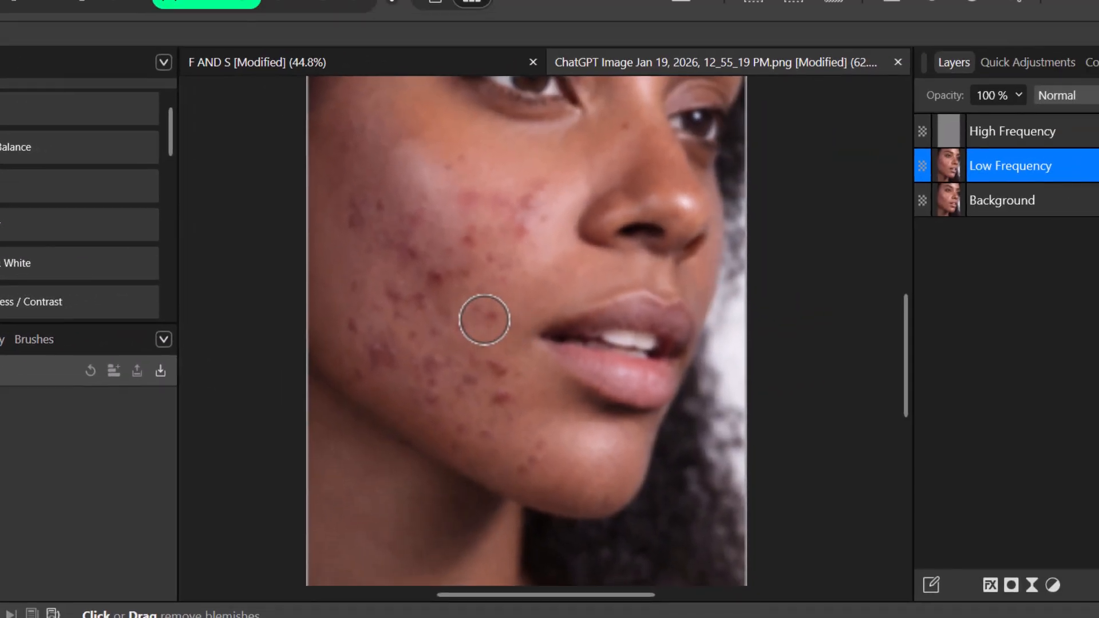
pyautogui.scroll(3, 485, 319)
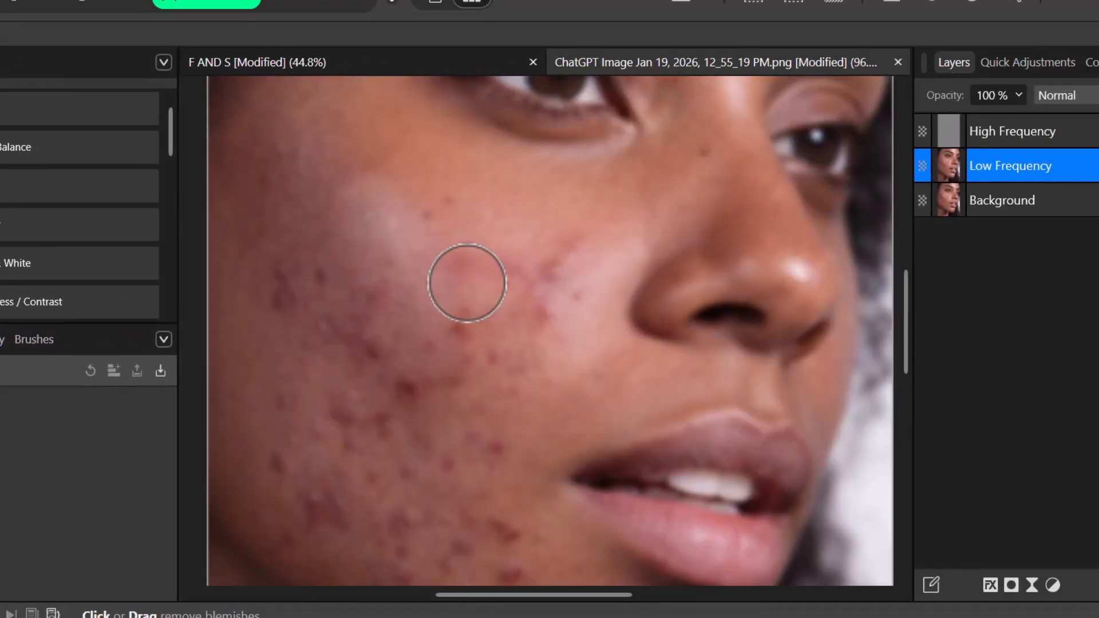
pyautogui.scroll(-1, 427, 395)
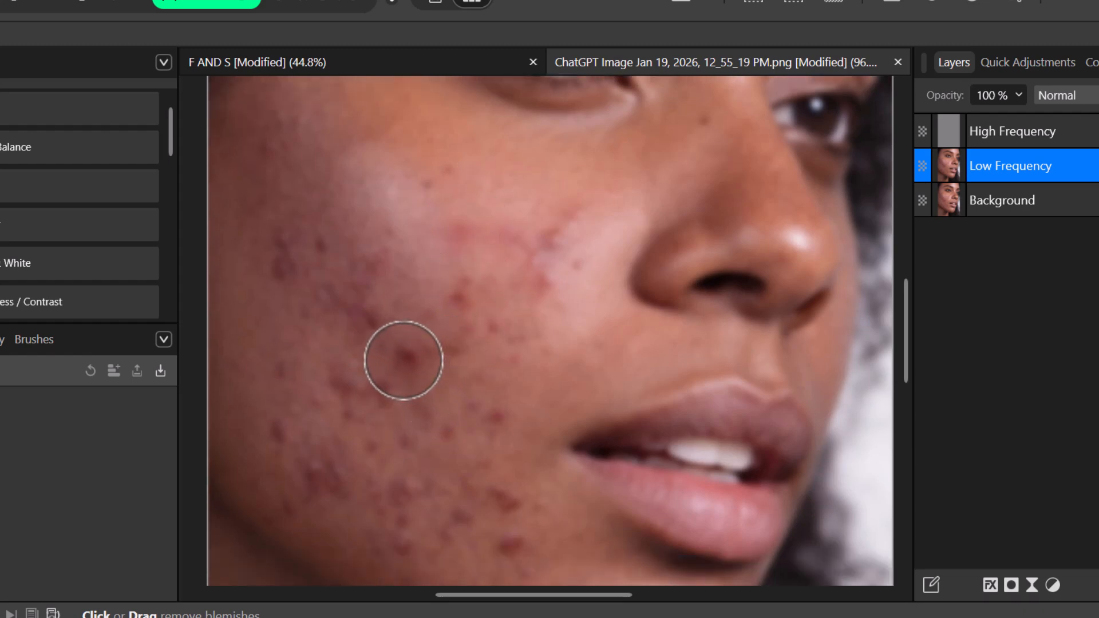
pyautogui.scroll(2, 412, 359)
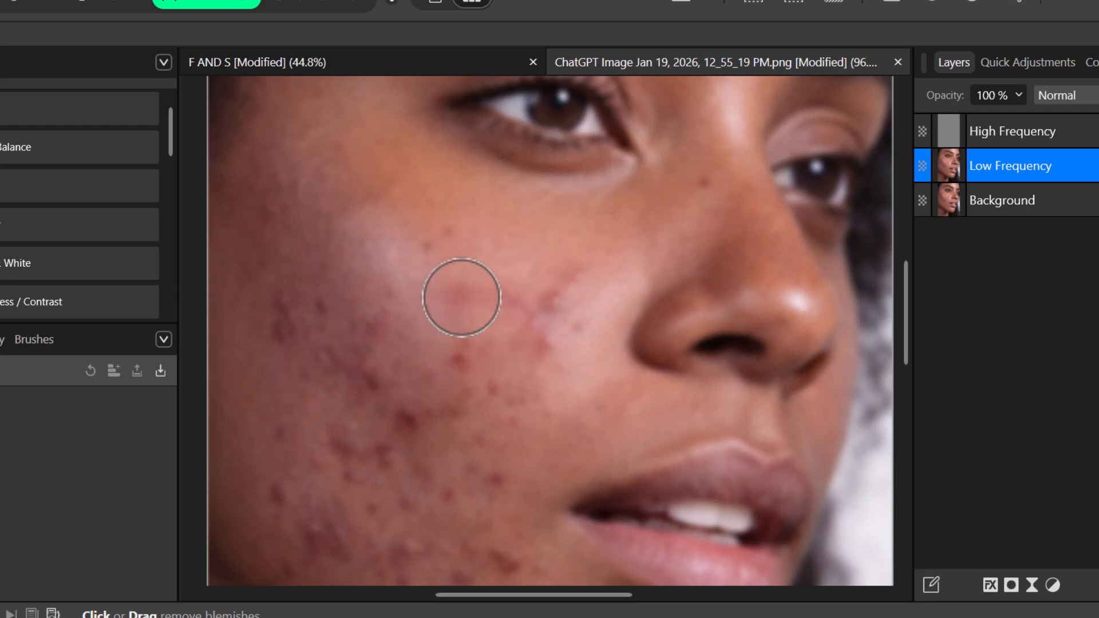
pyautogui.click(460, 279)
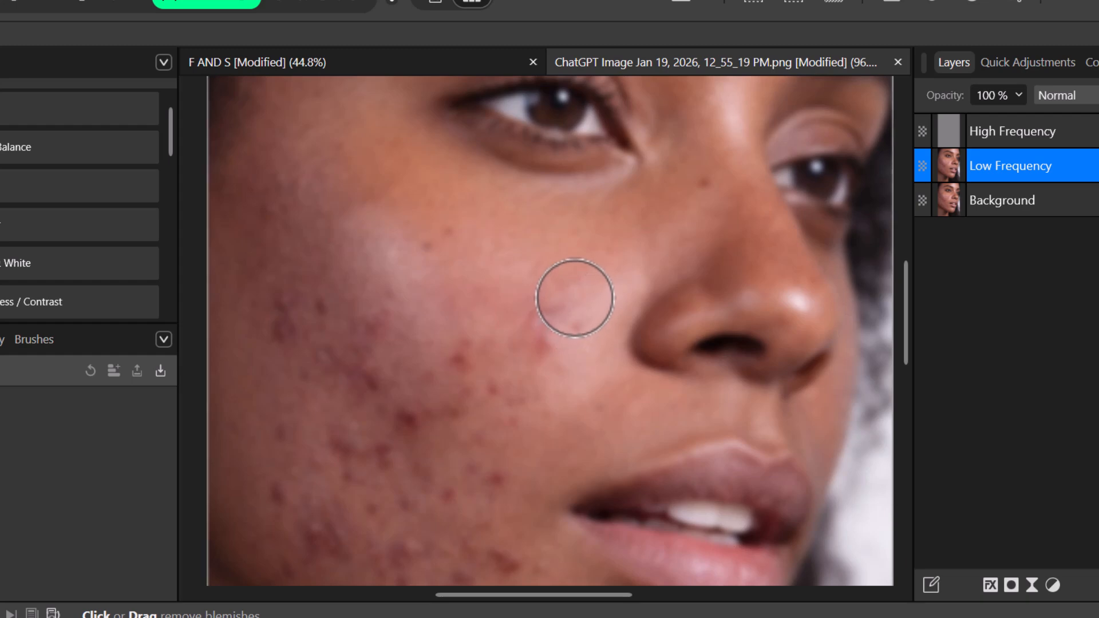
pyautogui.click(554, 345)
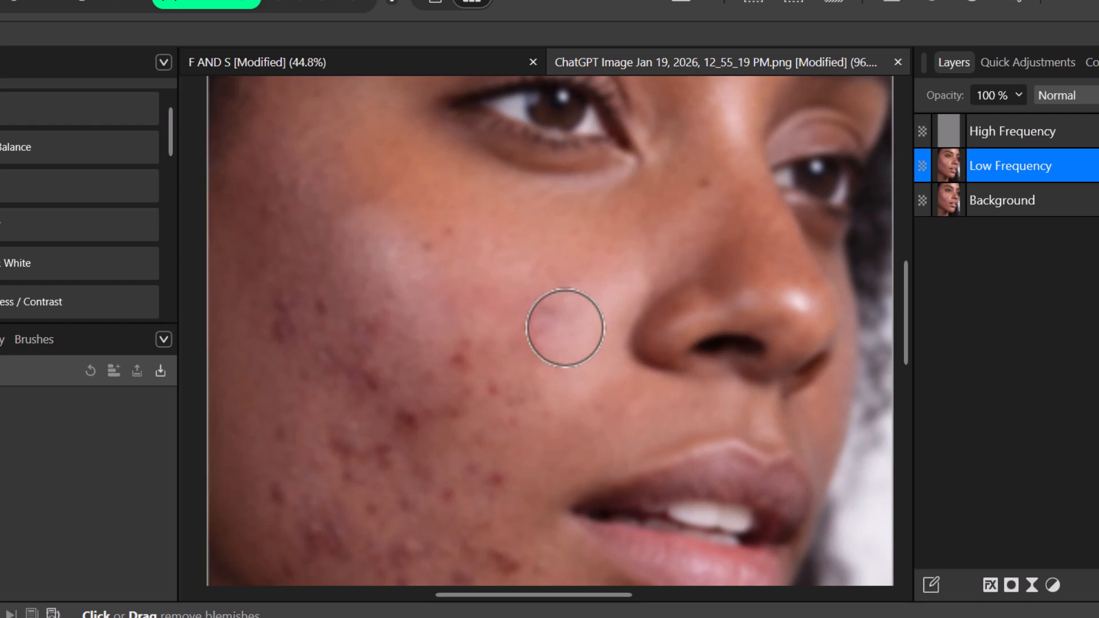
pyautogui.click(571, 309)
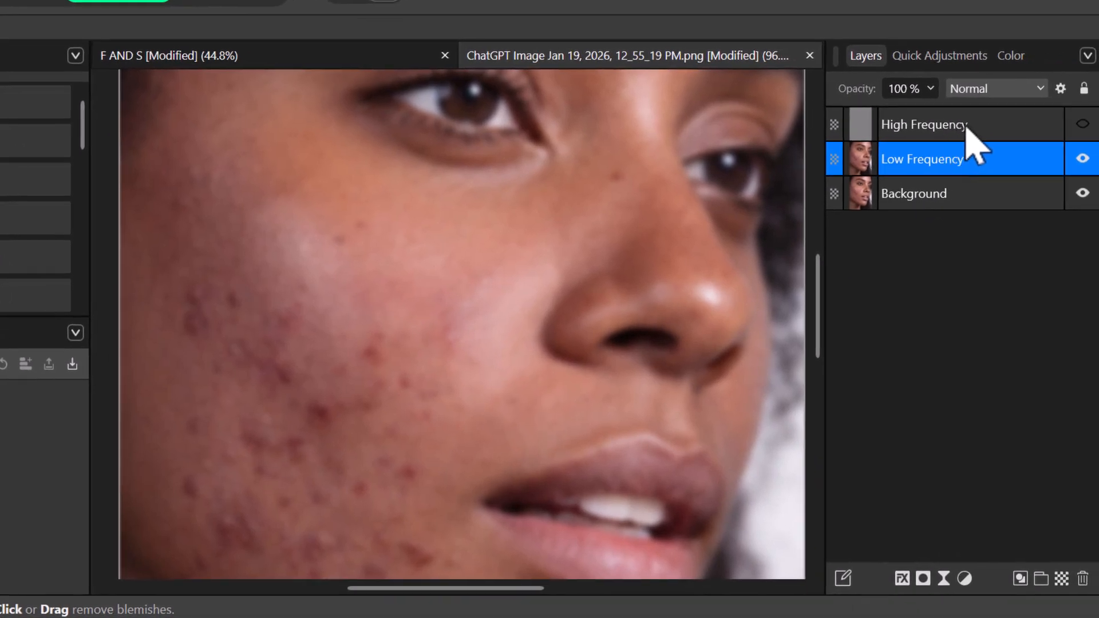
# Group the High Frequency and Low Frequency layers and name the group AFTER.
pyautogui.keyDown('shift'); pyautogui.click(968, 127); pyautogui.keyUp('shift')
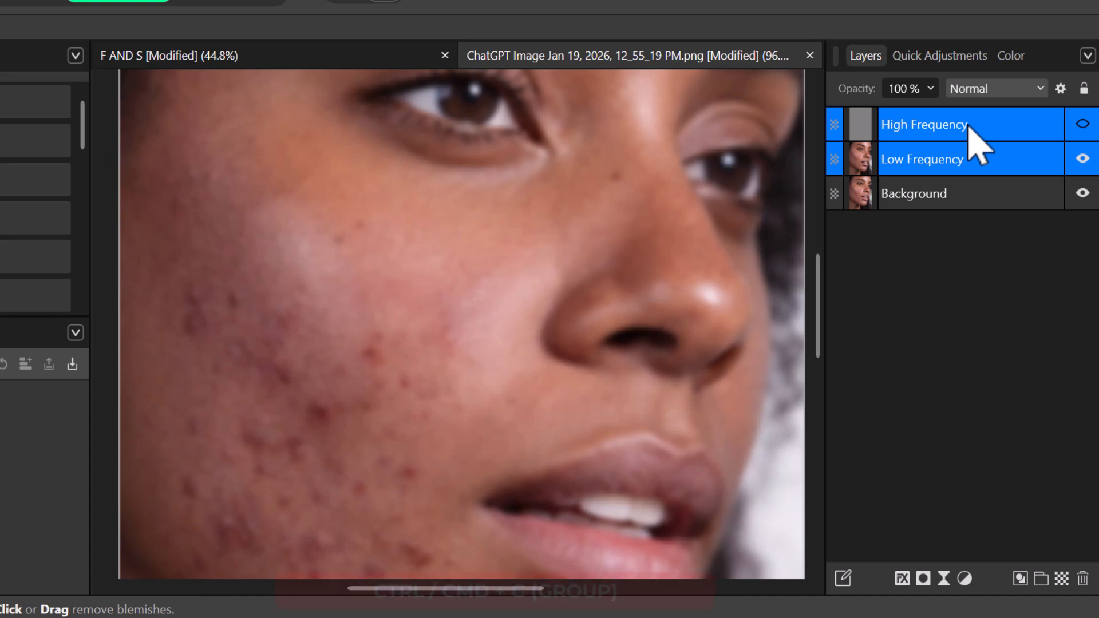
pyautogui.hotkey('ctrl', 'g')
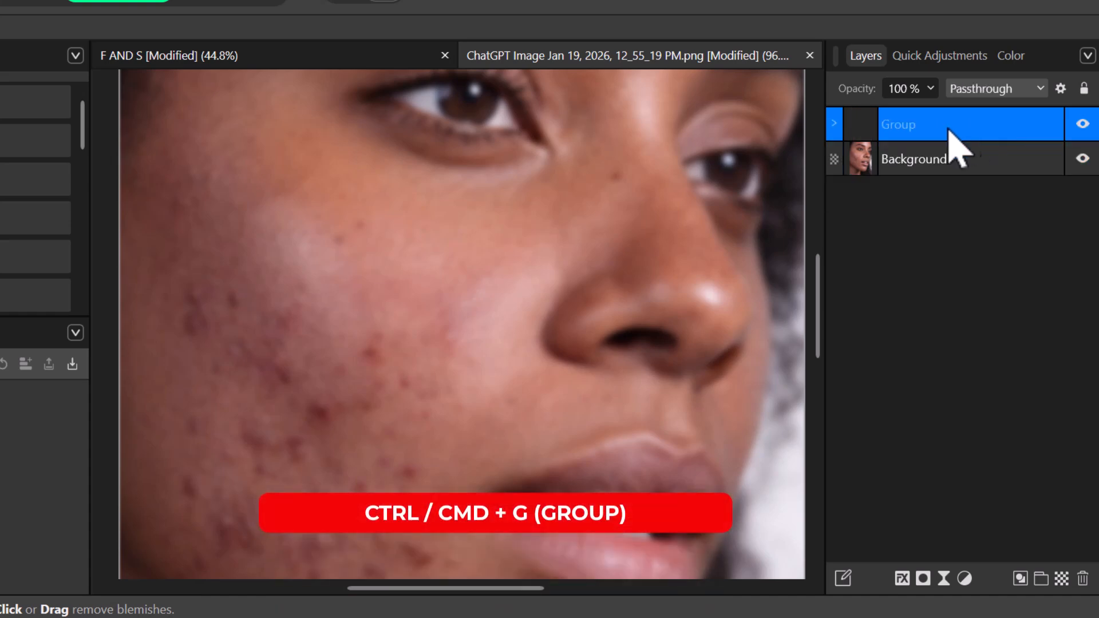
pyautogui.doubleClick(913, 128)
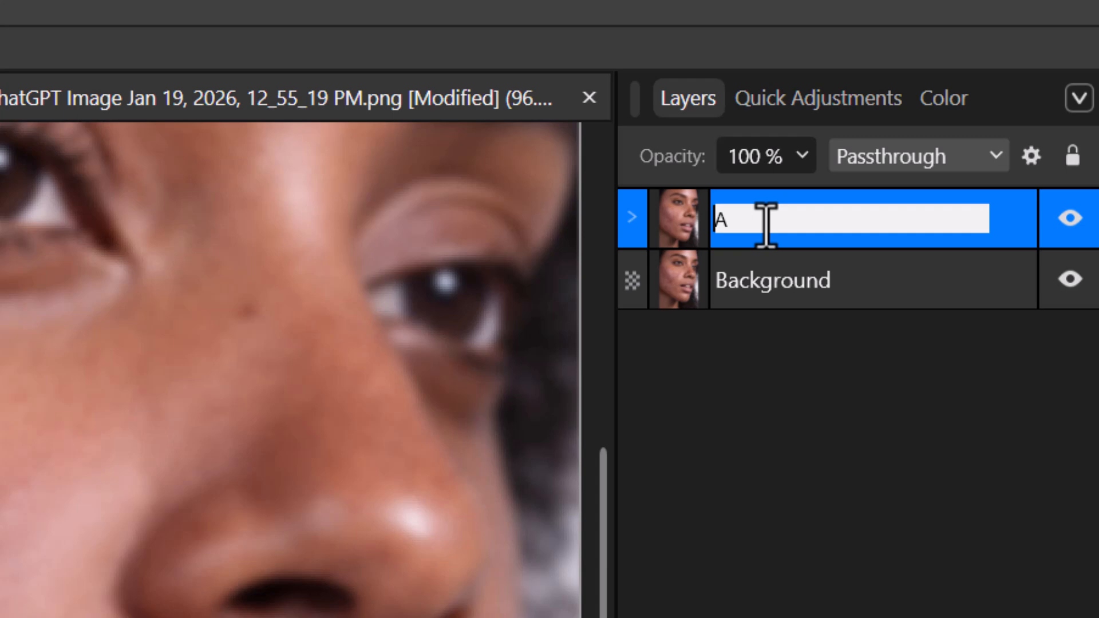
pyautogui.press('Return')
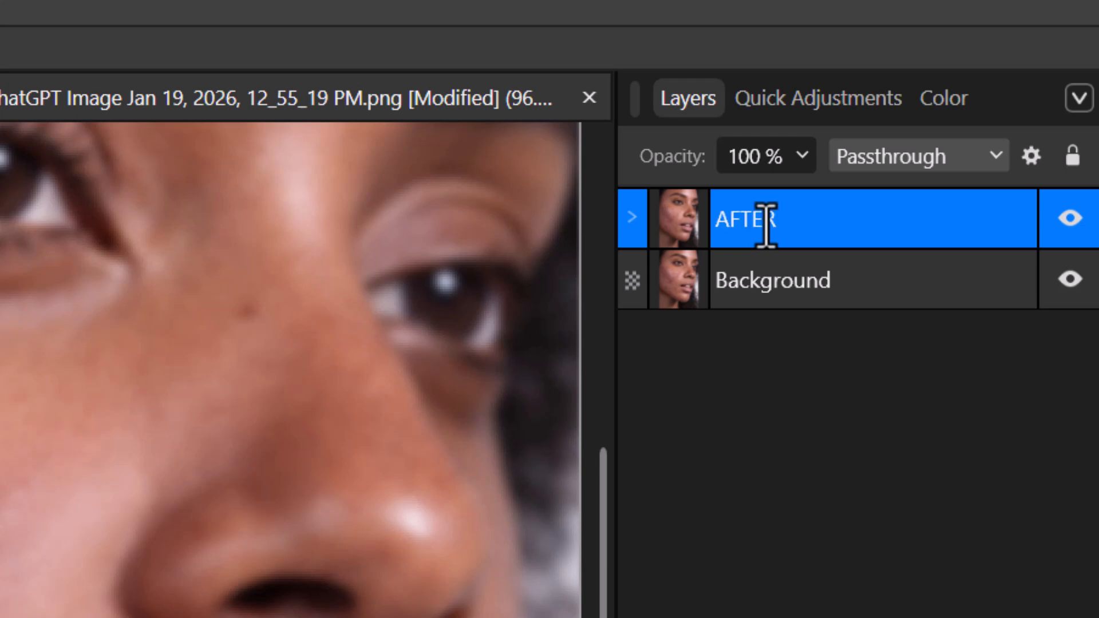
# Rename the Background layer as BEFORE and expand the AFTER group.
pyautogui.doubleClick(780, 277)
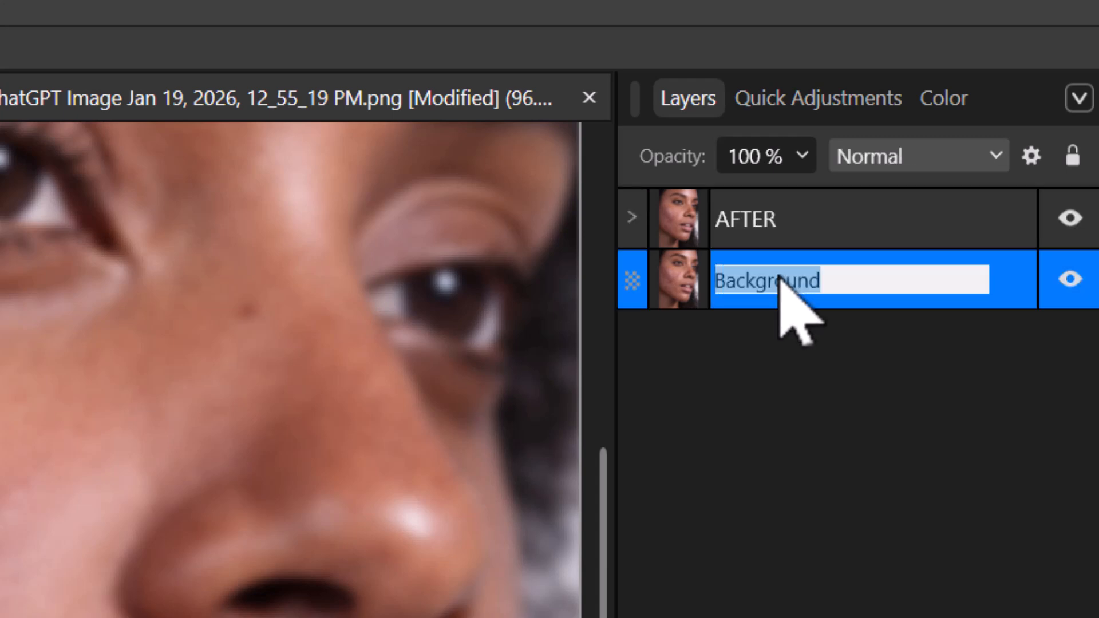
pyautogui.write('BEFORE')
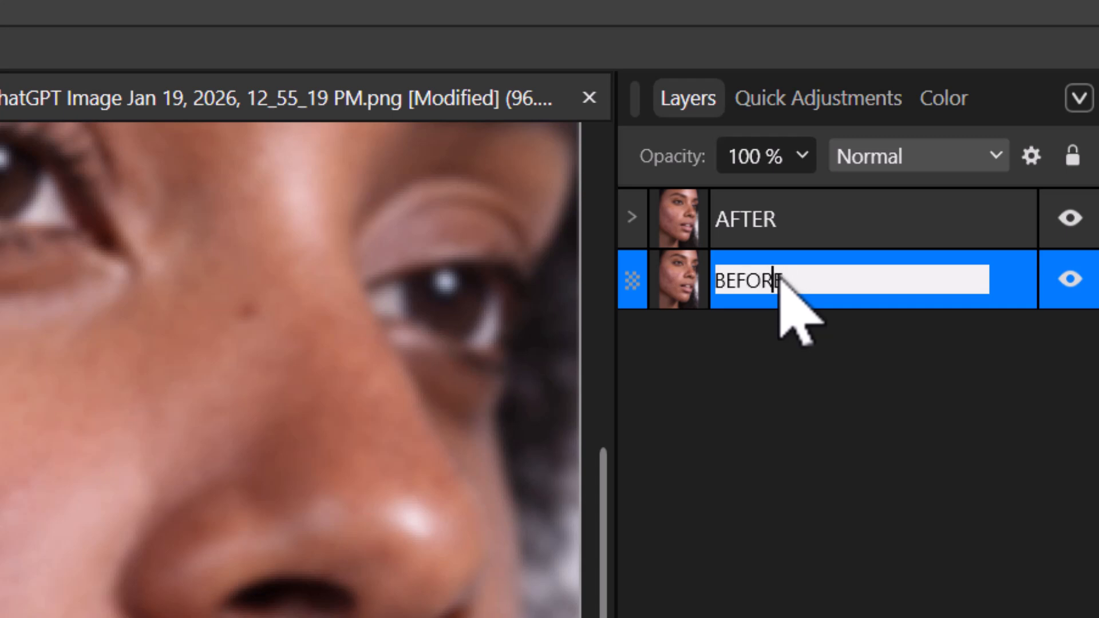
pyautogui.press('Return')
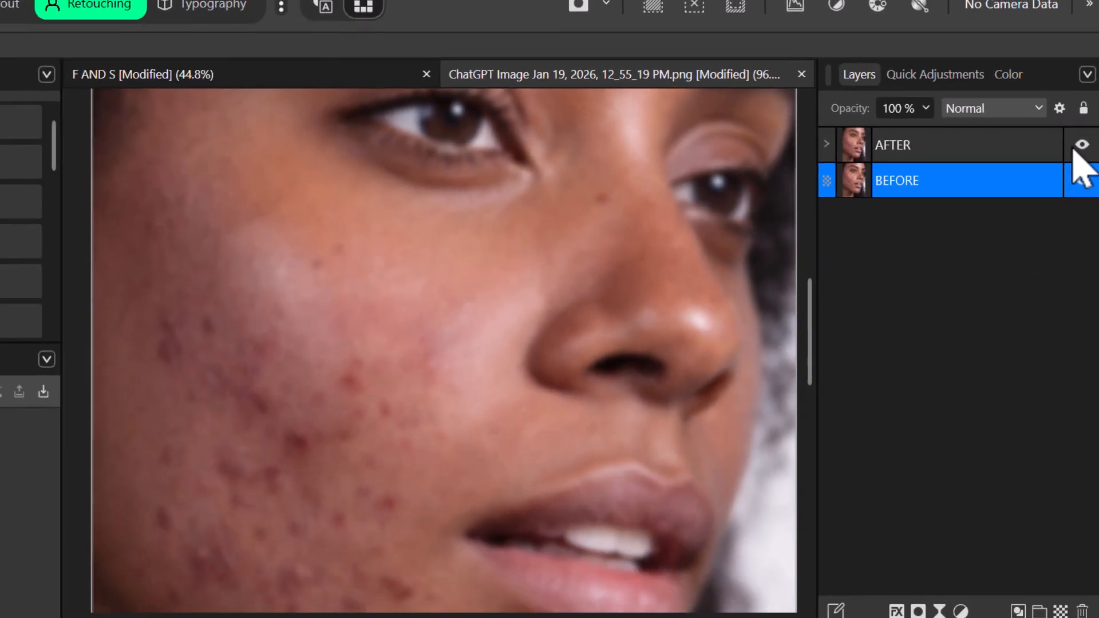
pyautogui.click(825, 145)
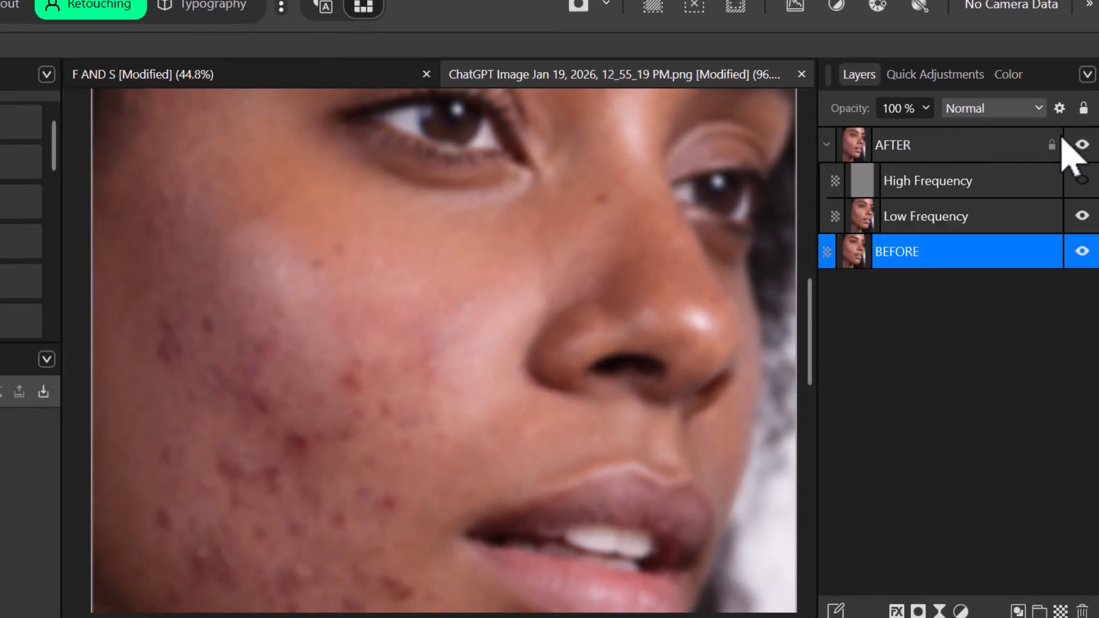
# Show the High Frequency layer and toggle the AFTER group's visibility to compare the retouched cheek with BEFORE.
pyautogui.click(1081, 180)
pyautogui.click(1082, 145)
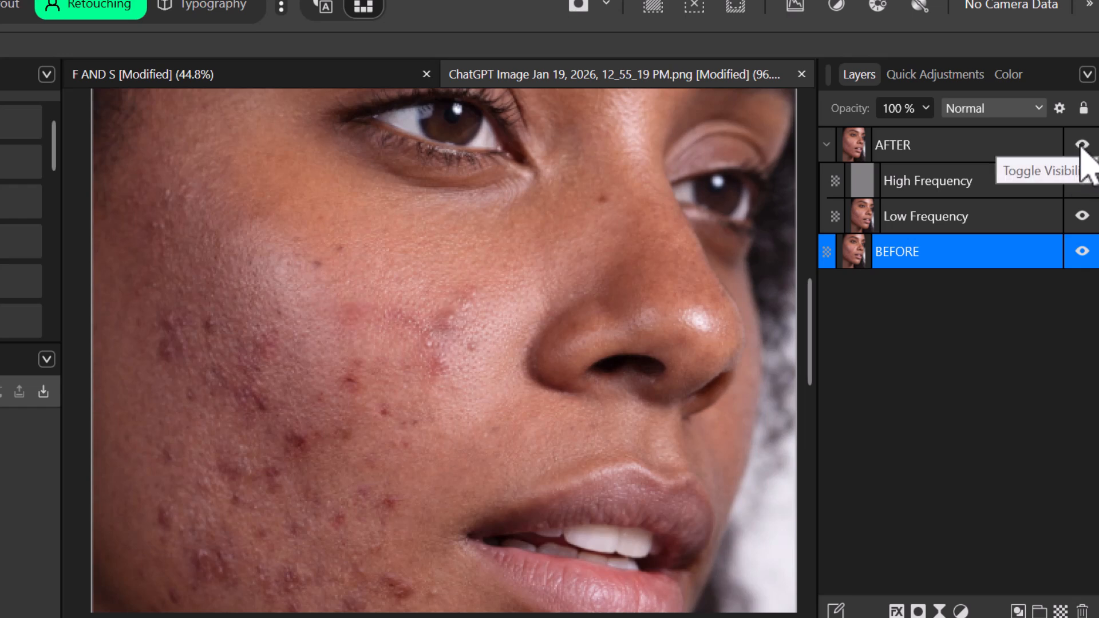
pyautogui.click(1082, 145)
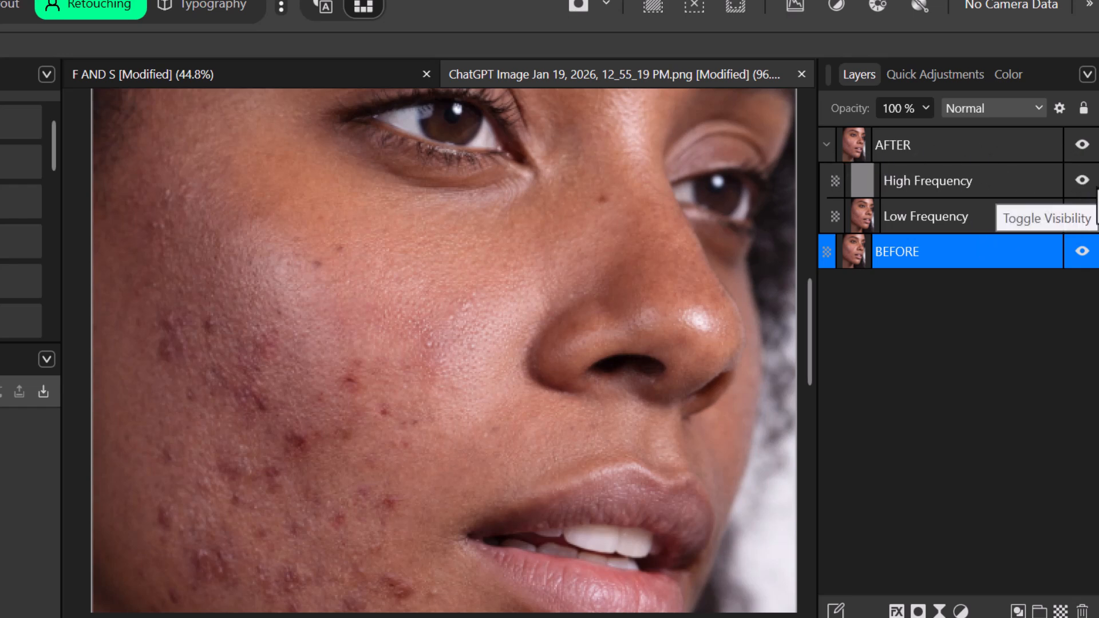
# Hide the High Frequency layer and remove two red spots from the middle of the cheek on the Low Frequency layer with Blemish Removal.
pyautogui.click(1082, 182)
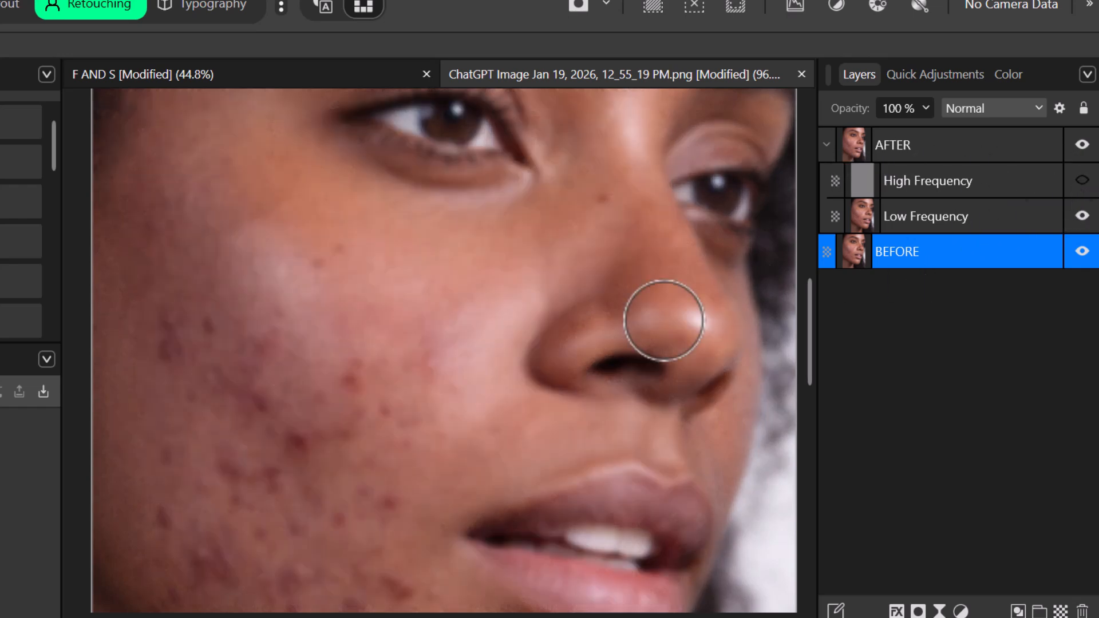
pyautogui.click(953, 224)
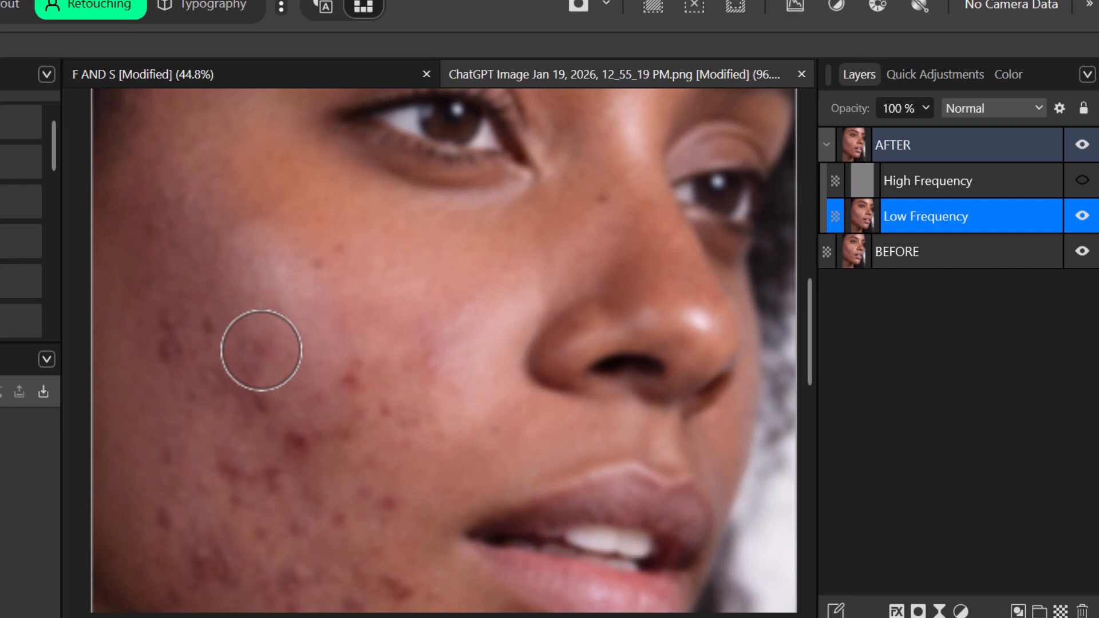
pyautogui.click(352, 378)
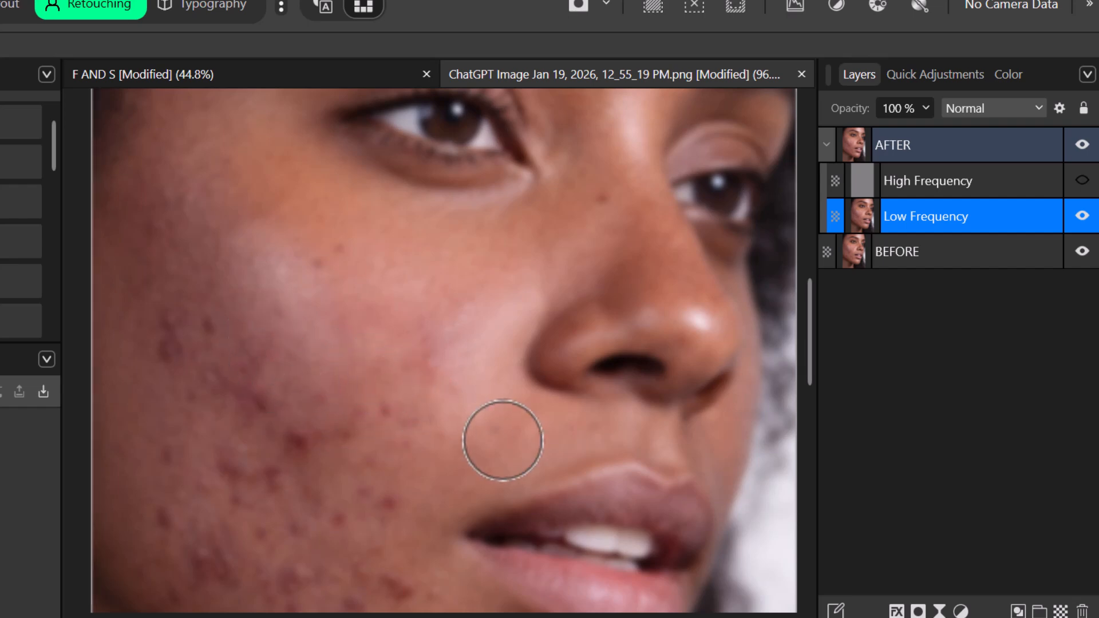
pyautogui.click(391, 410)
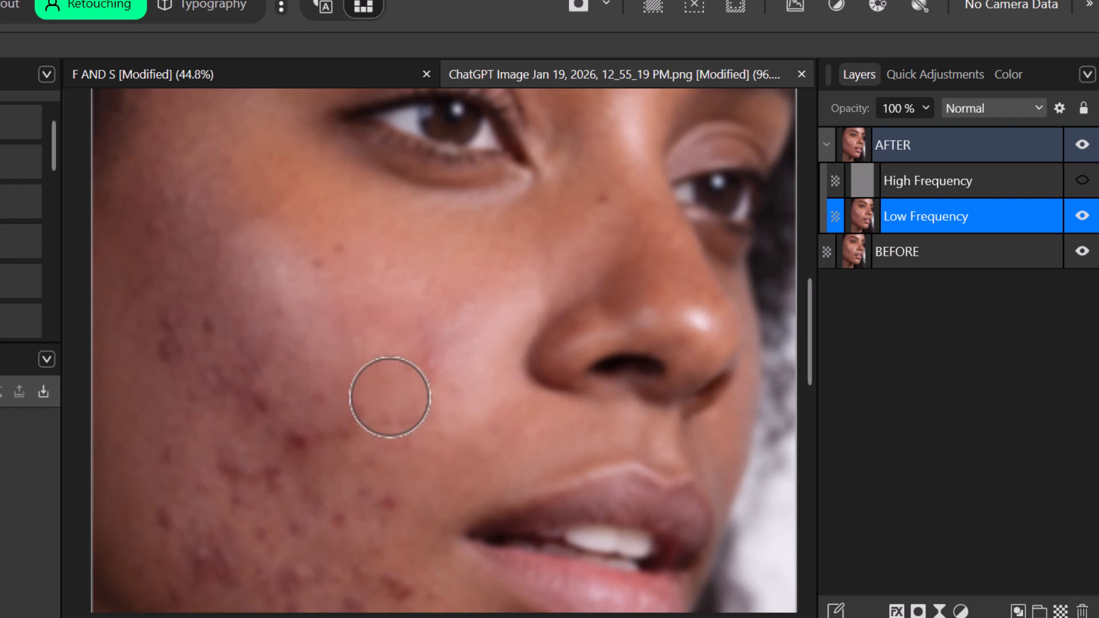
pyautogui.scroll(-1, 456, 439)
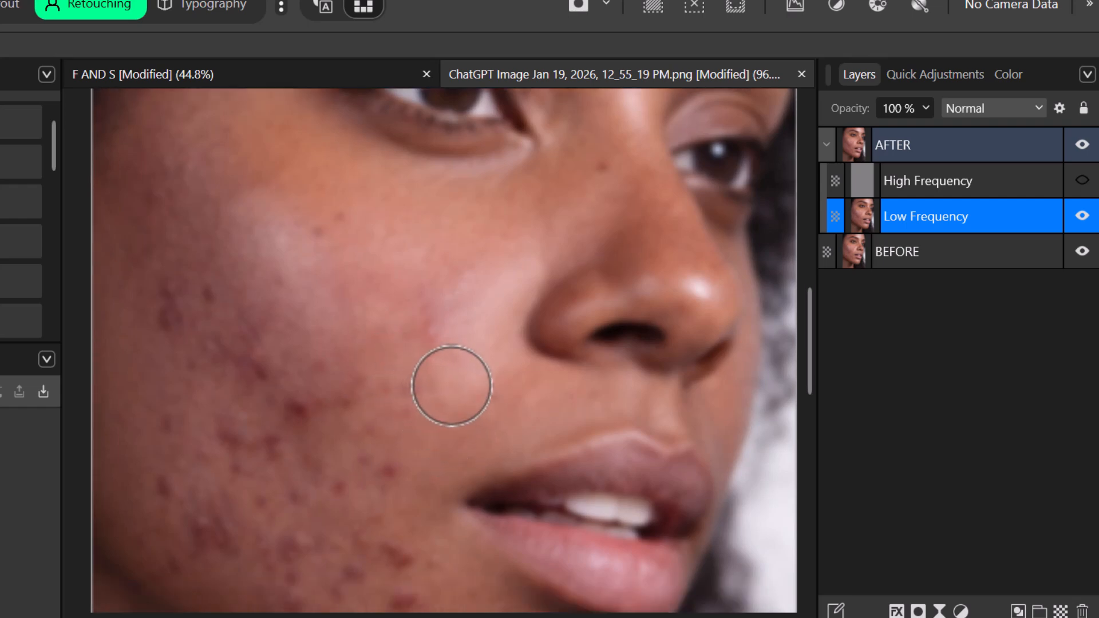
pyautogui.scroll(1, 371, 401)
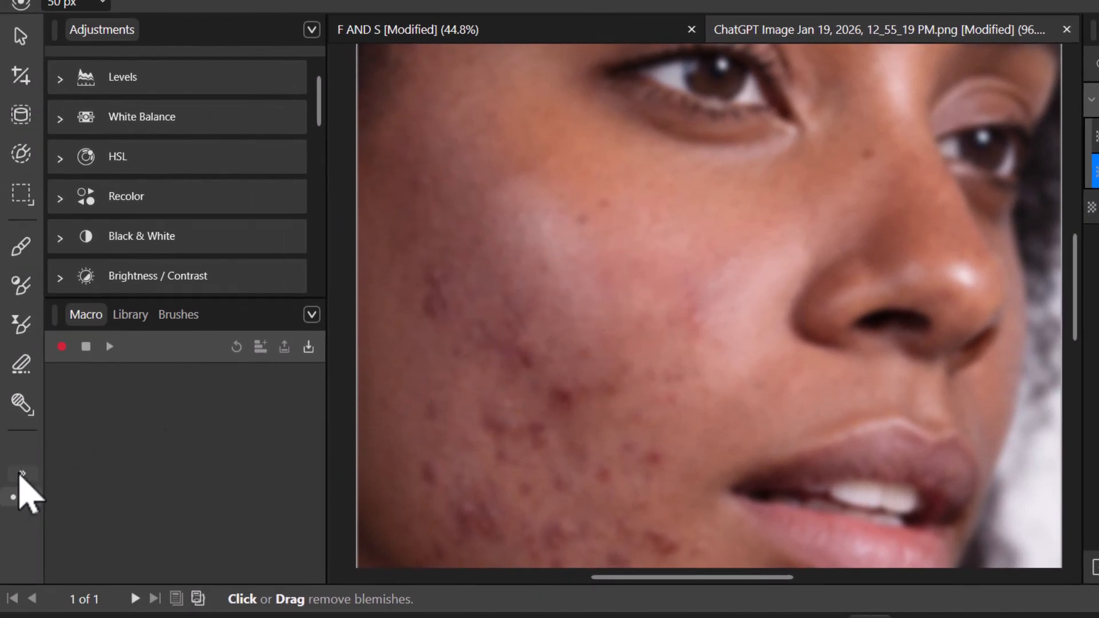
# Use the Inpainting Brush Tool on the Low Frequency layer to paint out discolored patches on the mid-cheek and beside the nose.
pyautogui.click(21, 476)
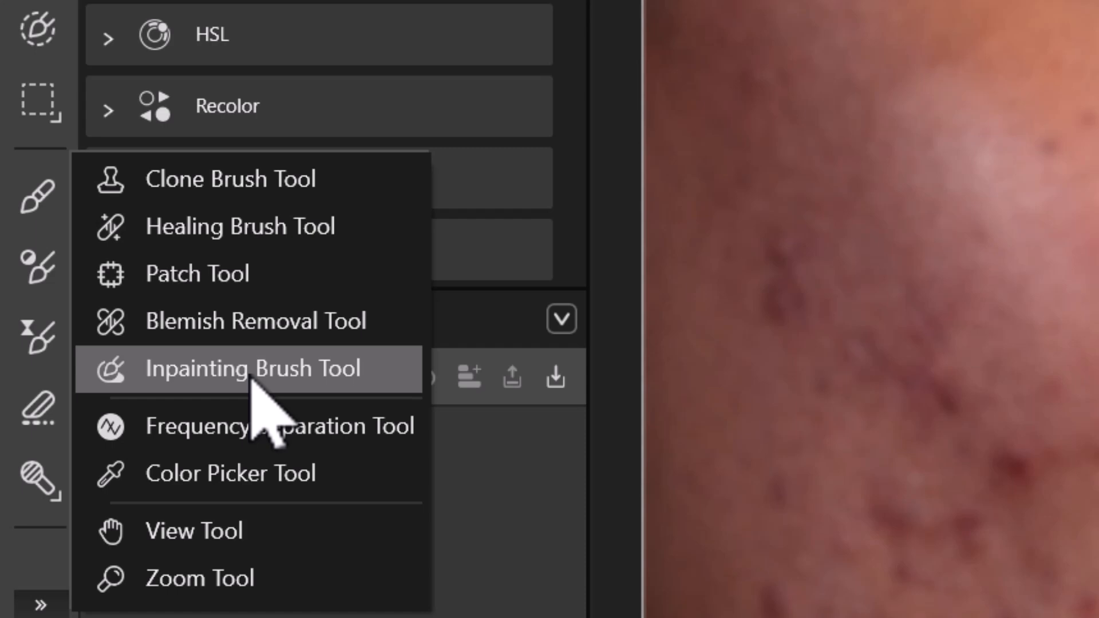
pyautogui.click(252, 378)
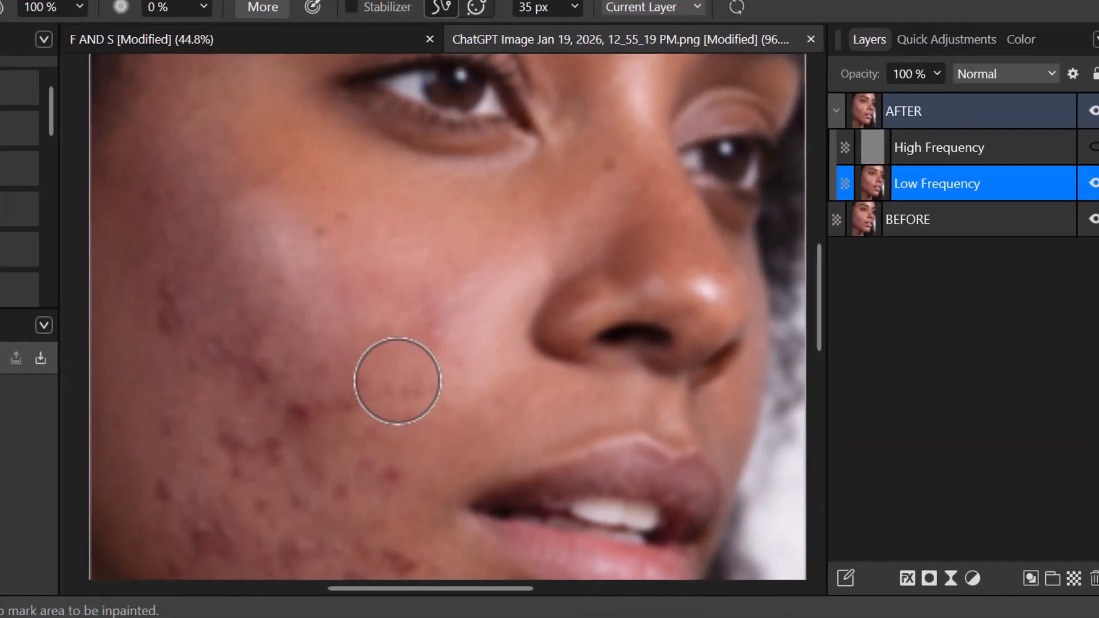
pyautogui.scroll(-3, 389, 408)
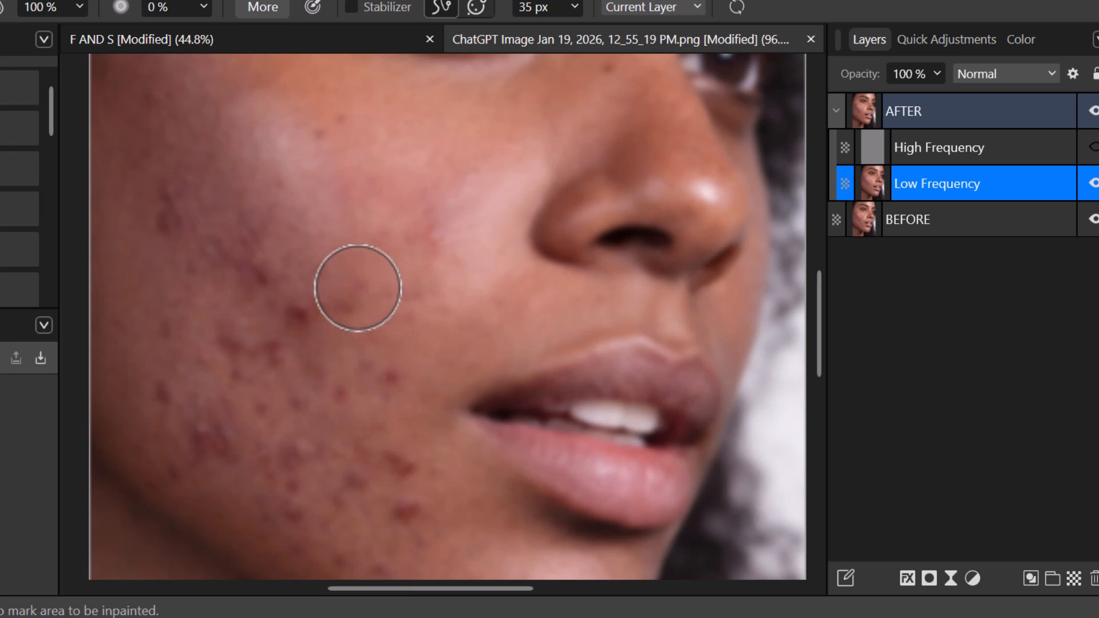
pyautogui.moveTo(364, 262); pyautogui.dragTo(361, 300)
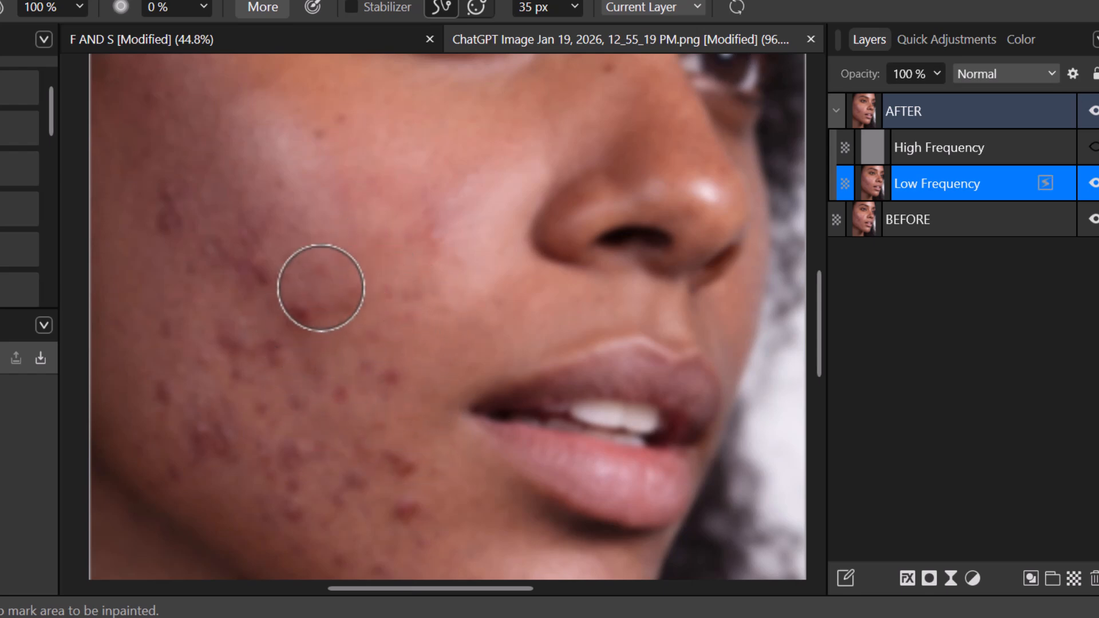
pyautogui.click(325, 259)
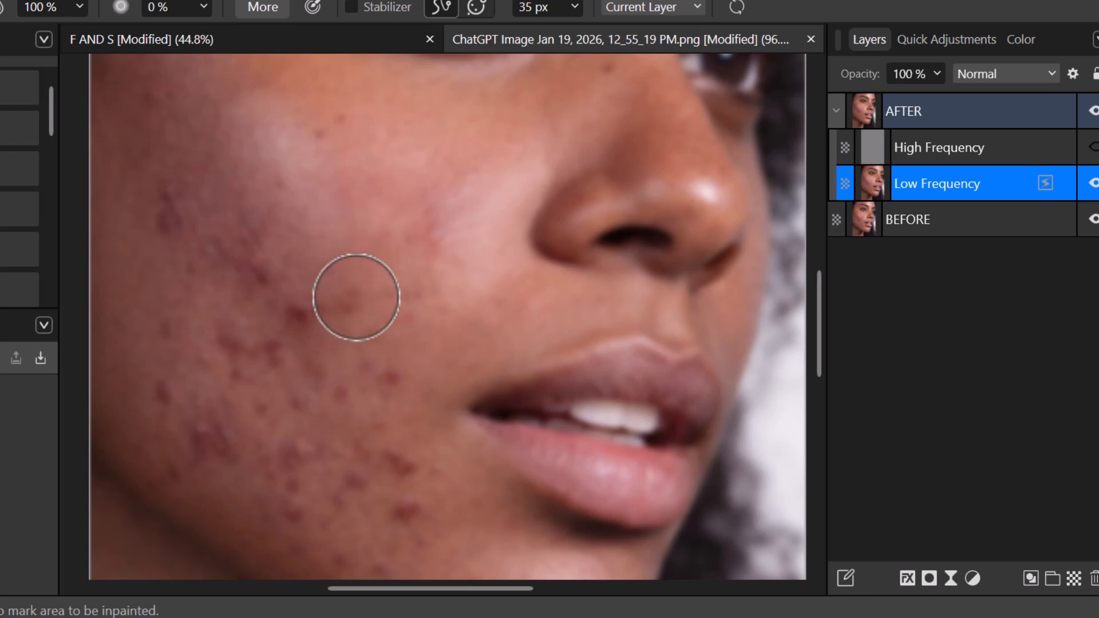
pyautogui.moveTo(429, 237)
pyautogui.mouseDown()
pyautogui.moveTo(425, 297)
pyautogui.moveTo(446, 292)
pyautogui.mouseUp()
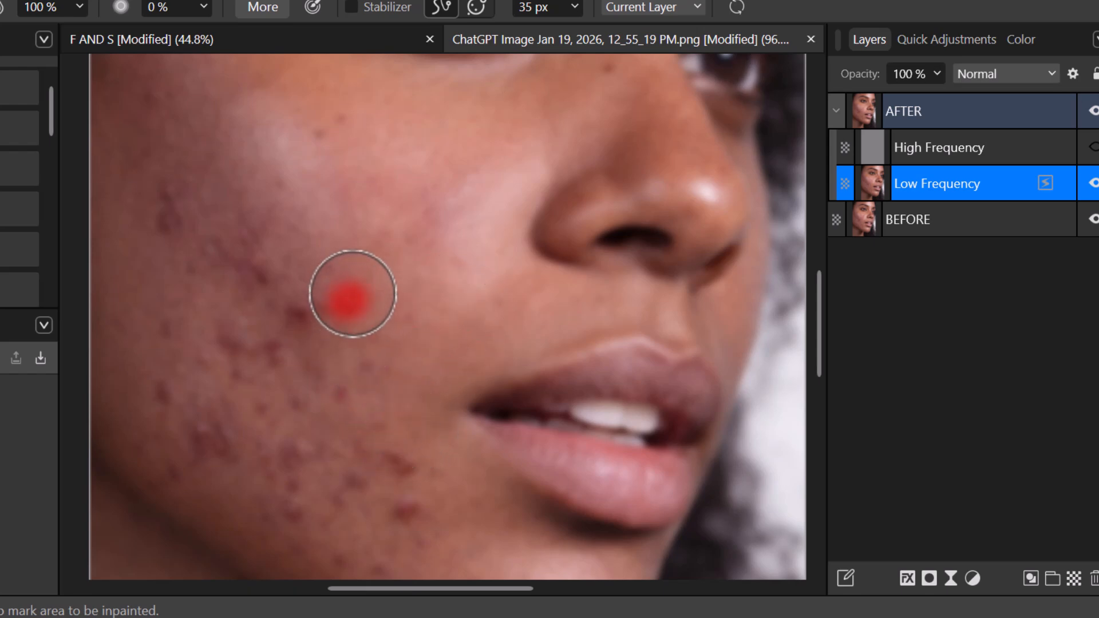
# Inpaint the small dark spots on the chin and along the jawline.
pyautogui.scroll(-2, 409, 354)
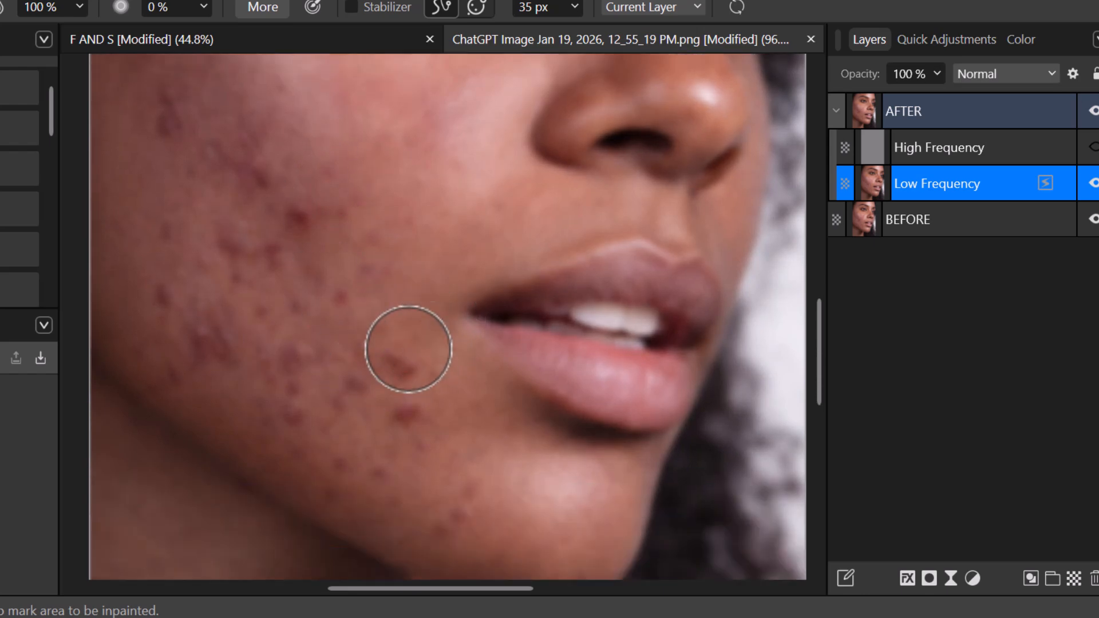
pyautogui.scroll(-2, 420, 372)
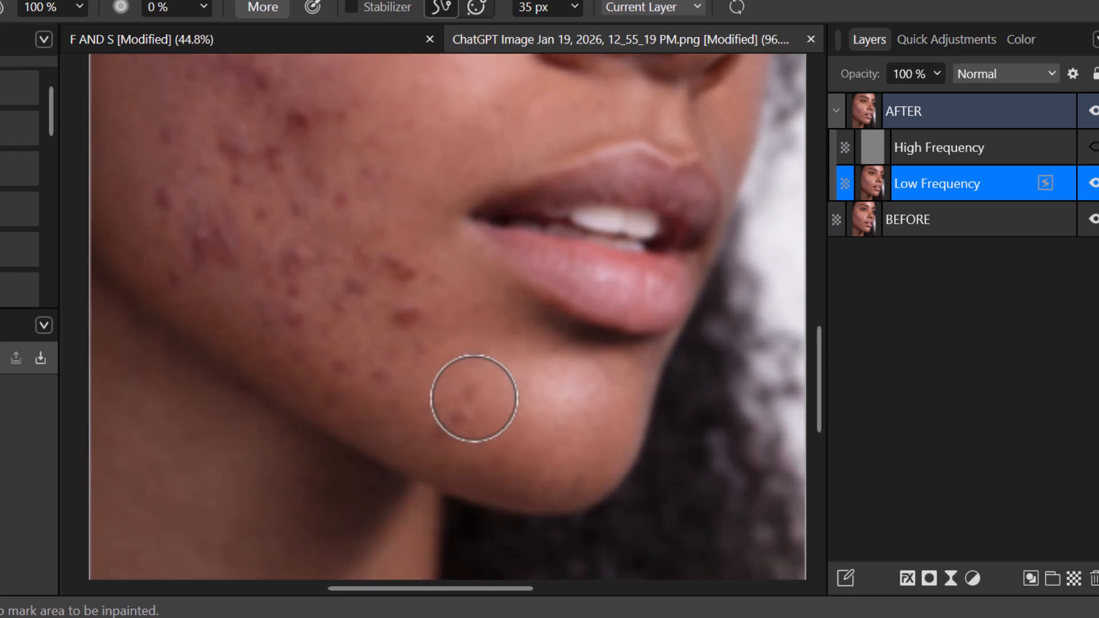
pyautogui.moveTo(468, 379); pyautogui.dragTo(470, 403)
pyautogui.moveTo(419, 448)
pyautogui.mouseDown()
pyautogui.moveTo(453, 435)
pyautogui.moveTo(465, 405)
pyautogui.mouseUp()
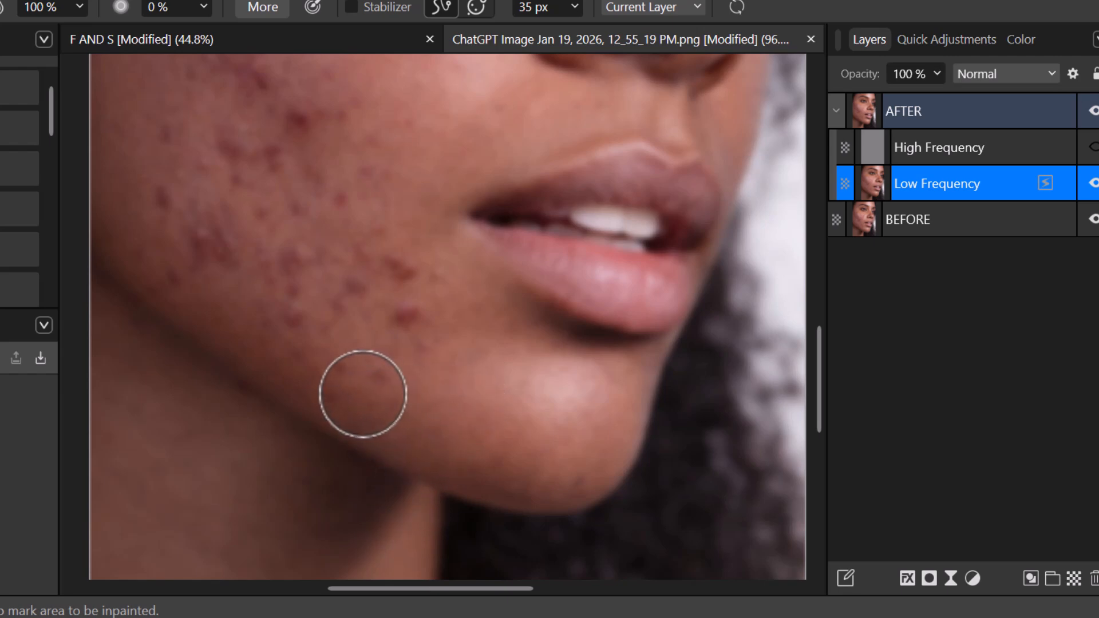
pyautogui.moveTo(332, 394); pyautogui.dragTo(414, 363)
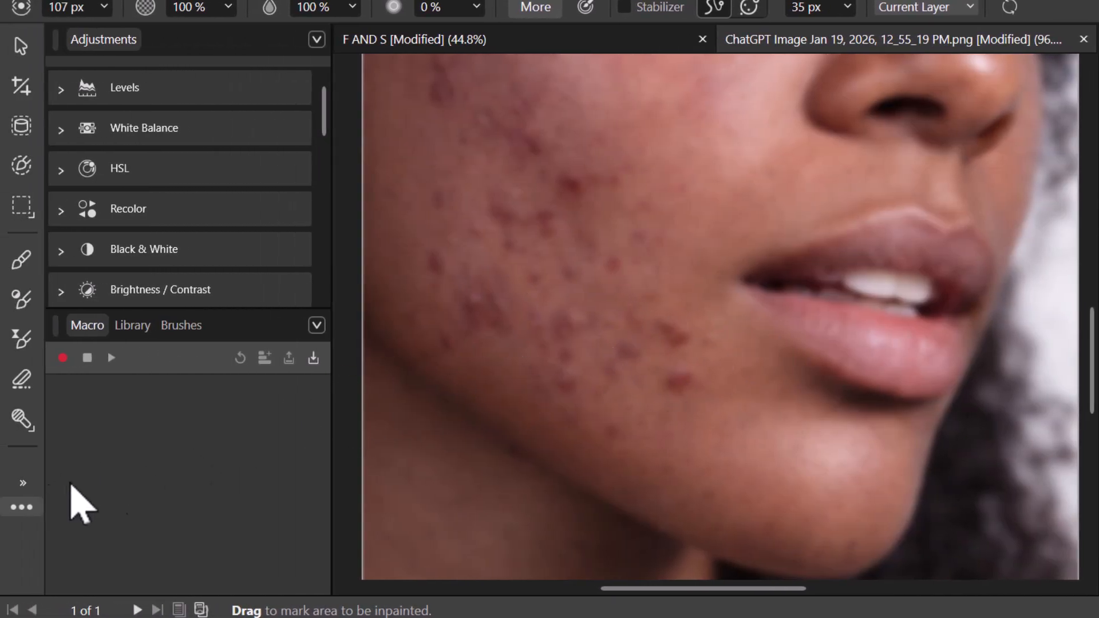
# Use the Blemish Removal Tool to remove the isolated red spot below the corner of the mouth.
pyautogui.click(25, 507)
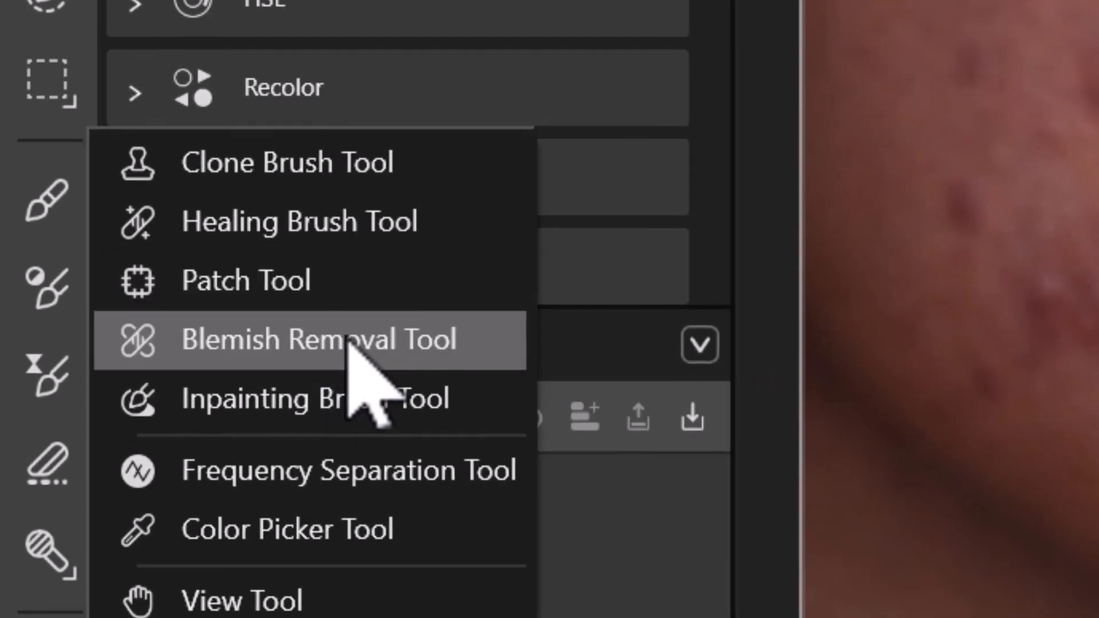
pyautogui.click(349, 343)
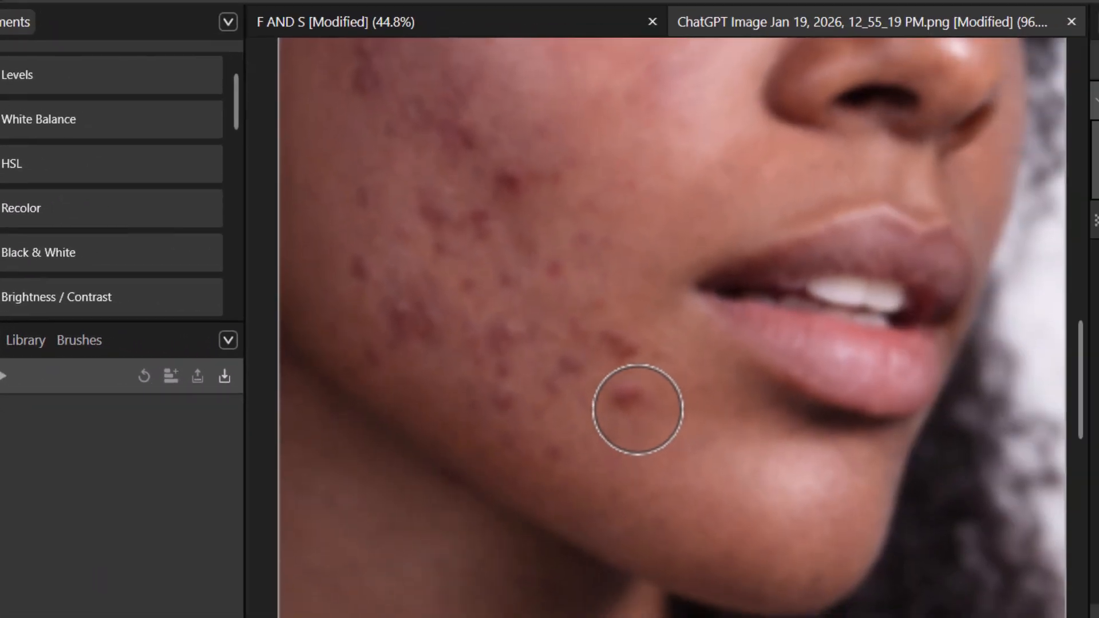
pyautogui.click(630, 400)
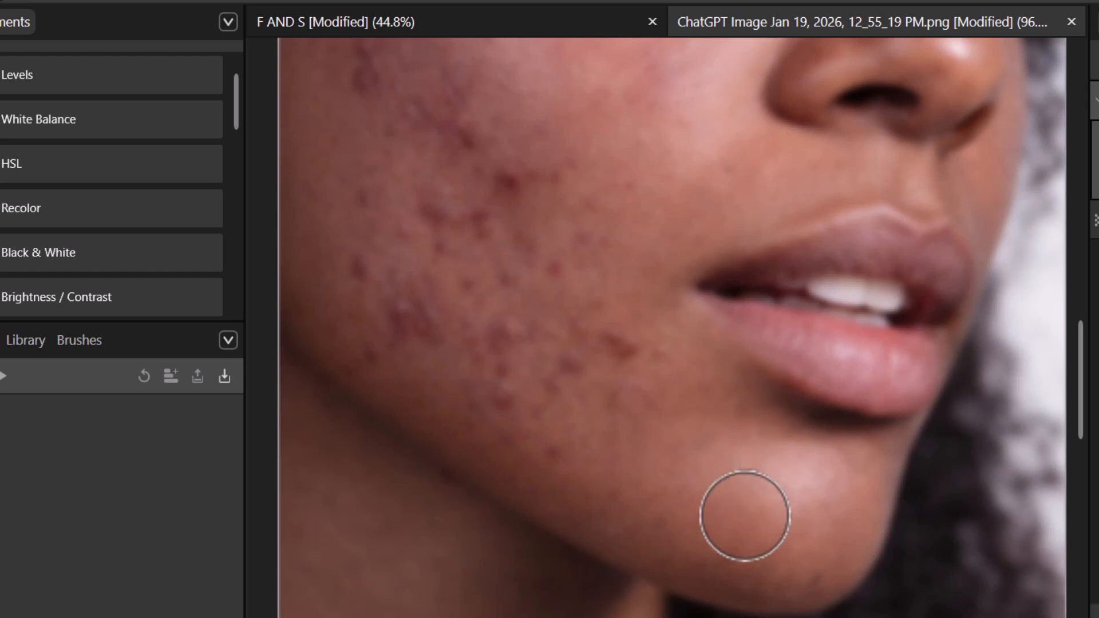
pyautogui.scroll(2, 630, 424)
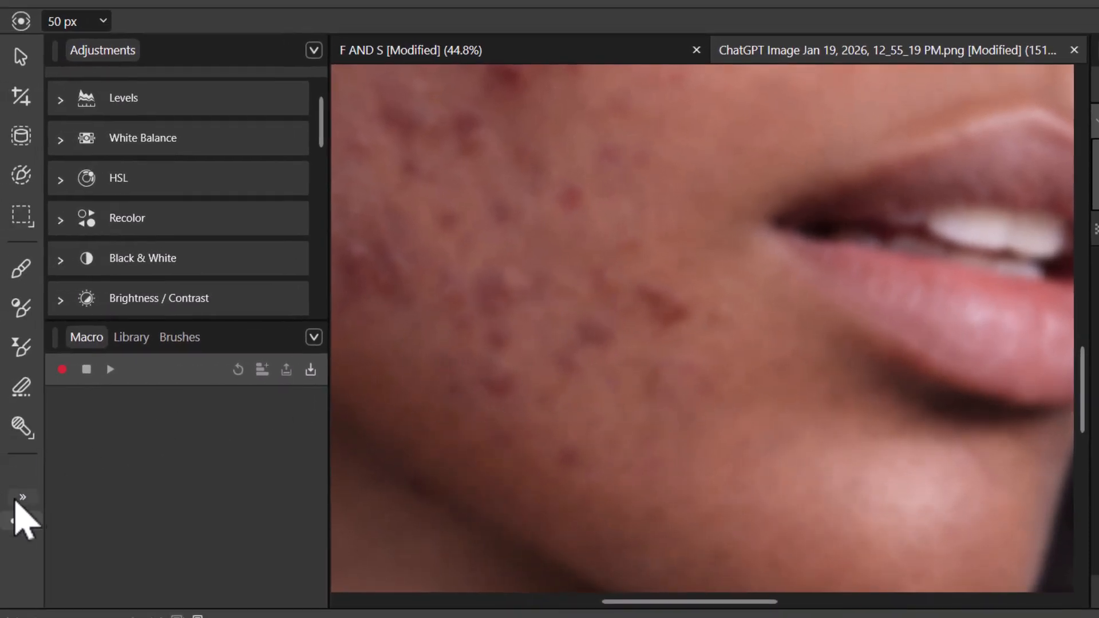
# Return to the Inpainting Brush Tool and paint out the faint spots on the lower cheek below the mouth corner.
pyautogui.click(21, 519)
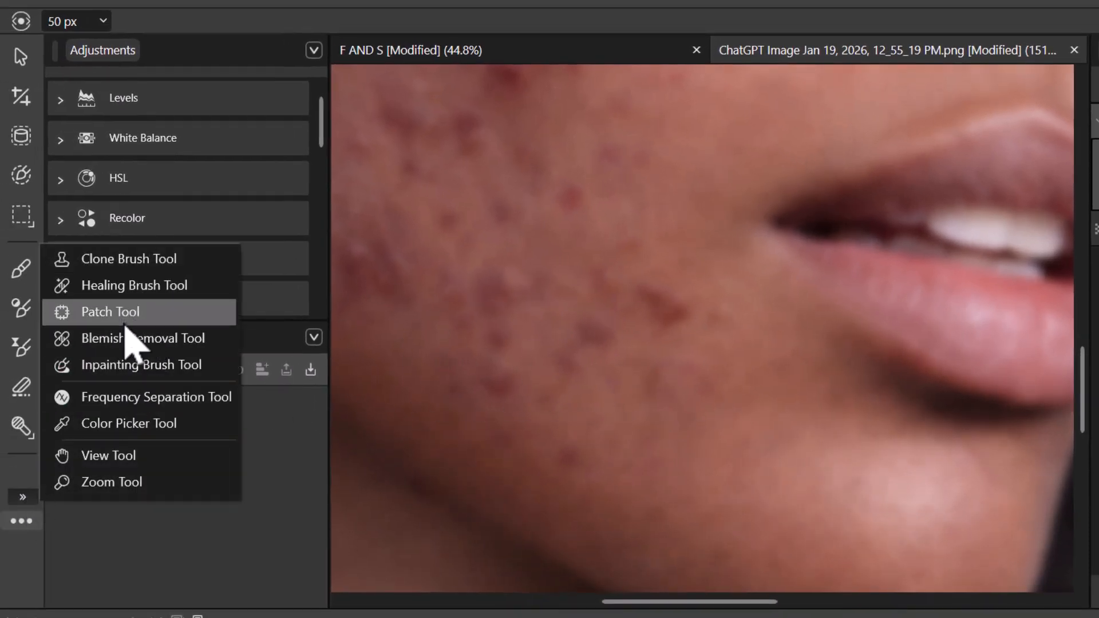
pyautogui.click(137, 366)
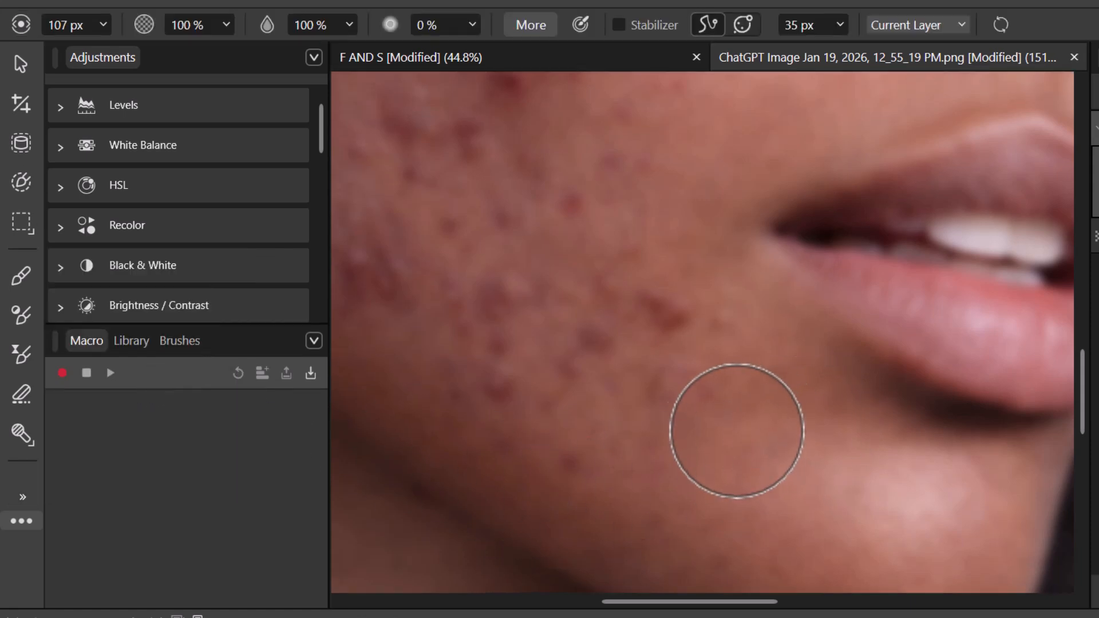
pyautogui.click(658, 394)
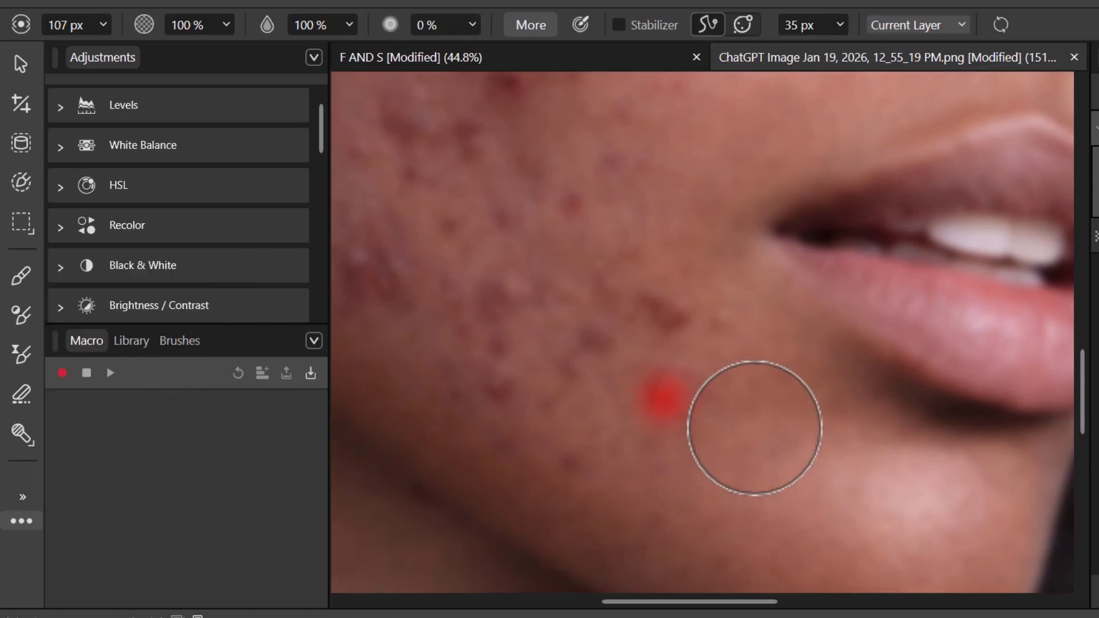
pyautogui.click(698, 382)
pyautogui.click(710, 393)
pyautogui.click(644, 387)
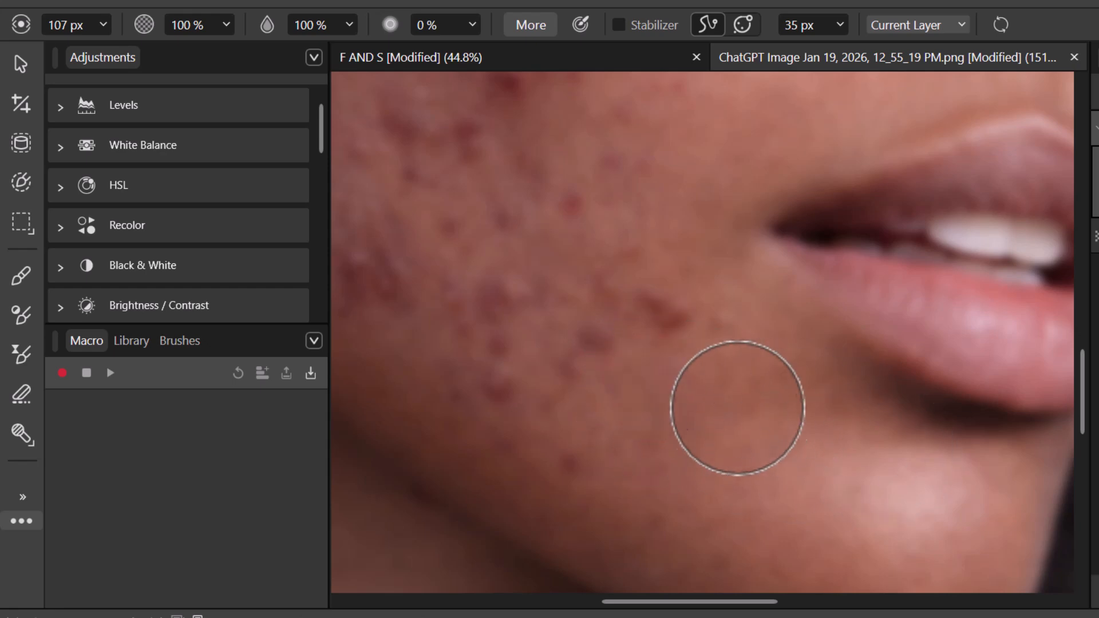
# Inpaint the red patch and the cluster of acne marks on the lower cheek between the mouth corner and jaw.
pyautogui.scroll(-2, 736, 418)
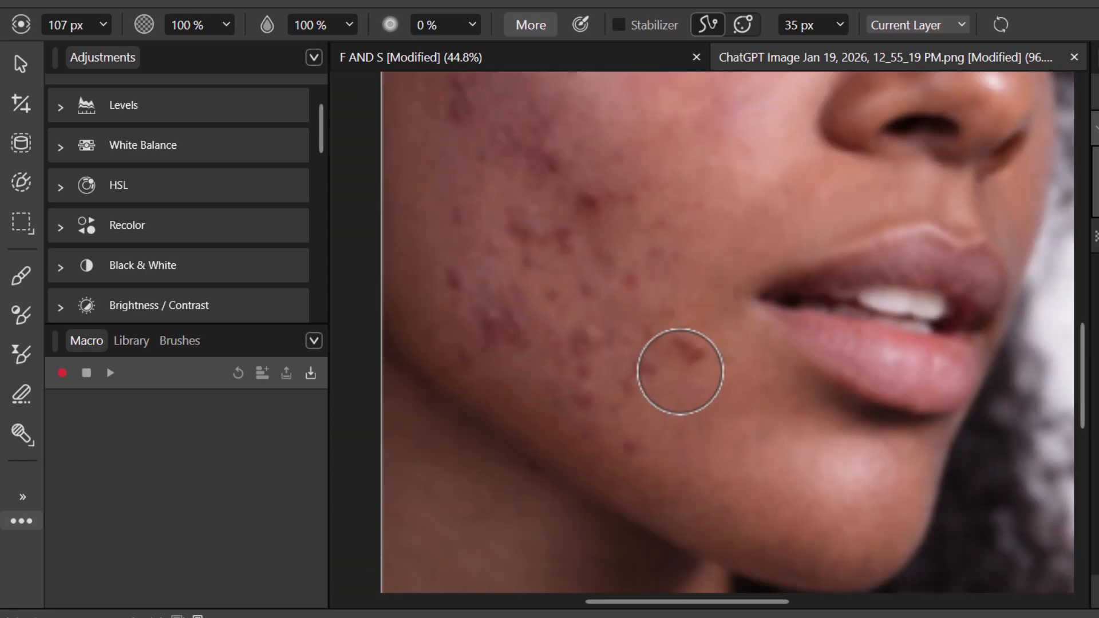
pyautogui.scroll(-1, 689, 395)
pyautogui.scroll(-1, 697, 386)
pyautogui.scroll(-1, 697, 385)
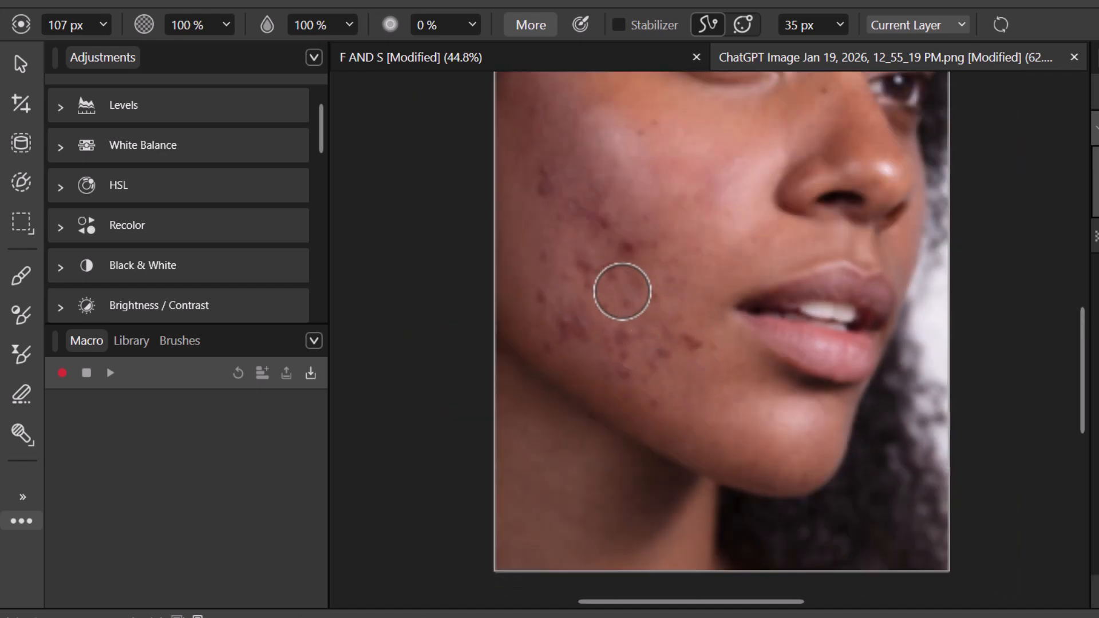
pyautogui.scroll(1, 702, 361)
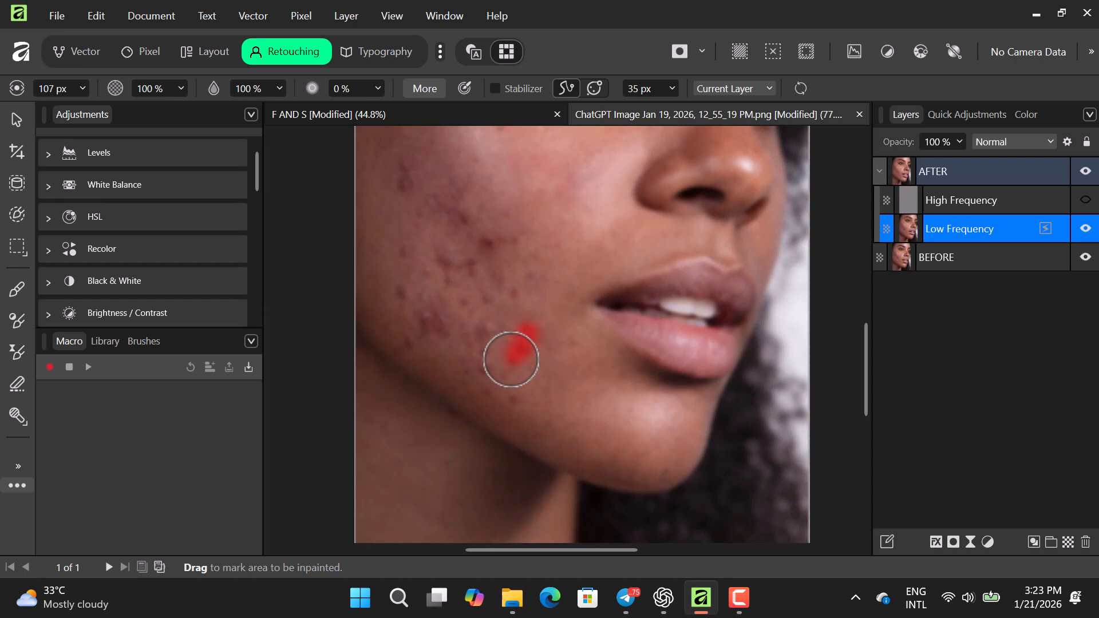
pyautogui.scroll(2, 502, 378)
pyautogui.moveTo(464, 370); pyautogui.dragTo(510, 369)
pyautogui.moveTo(483, 300); pyautogui.dragTo(498, 365)
pyautogui.click(26, 464)
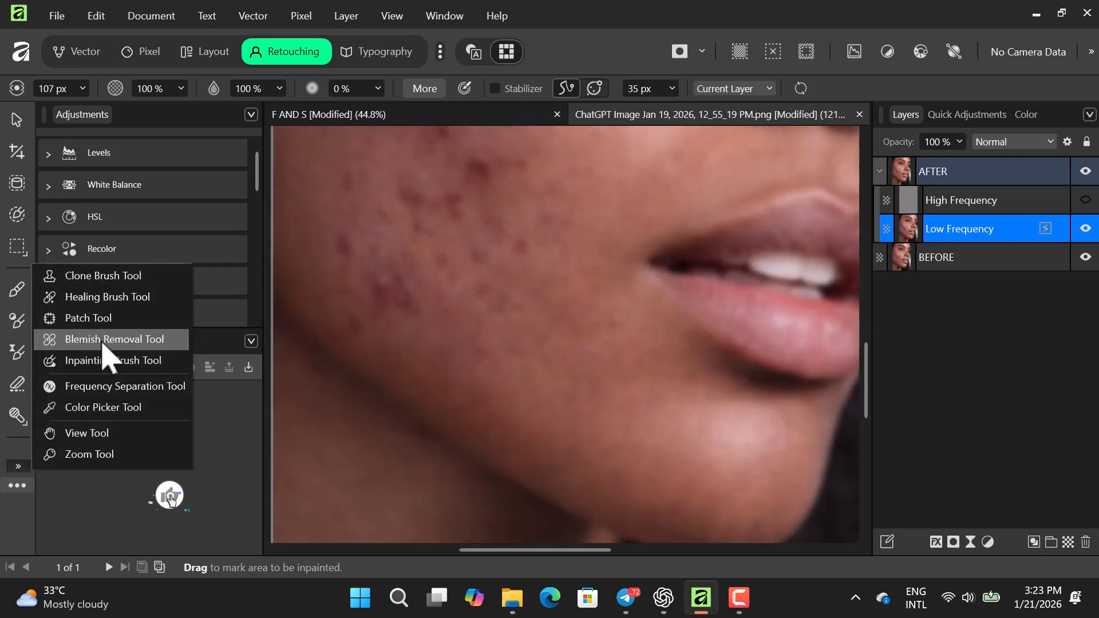
pyautogui.click(103, 339)
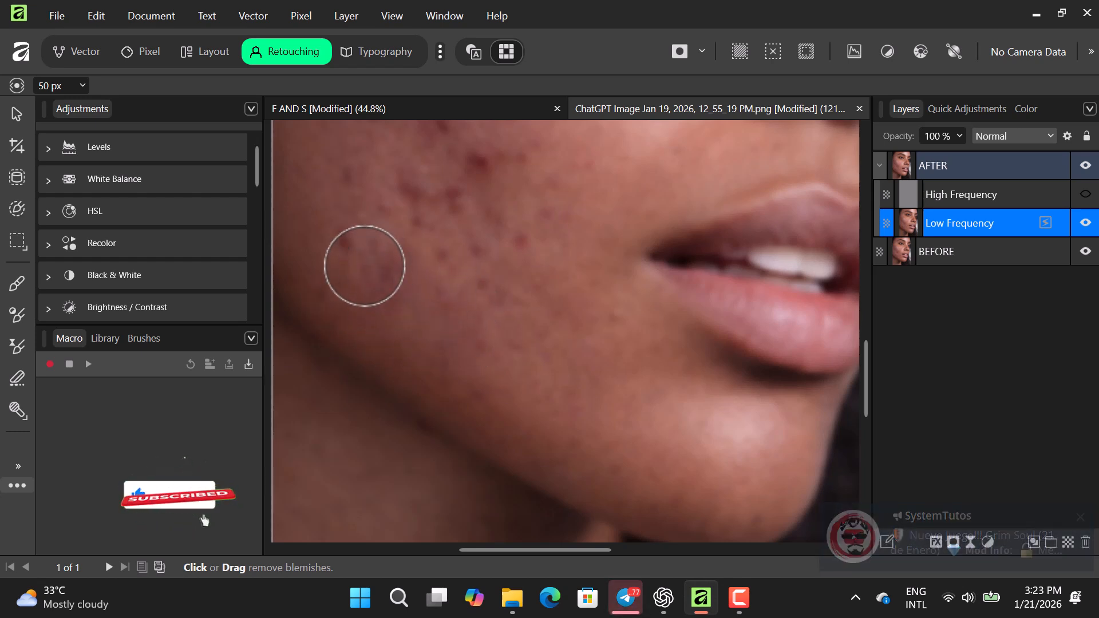
pyautogui.scroll(2, 344, 246)
# Inpaint the dark acne marks on the outer lower cheek above the jawline with the Inpainting Brush Tool.
pyautogui.click(18, 466)
pyautogui.click(119, 362)
pyautogui.moveTo(370, 321)
pyautogui.mouseDown()
pyautogui.moveTo(397, 338)
pyautogui.moveTo(413, 386)
pyautogui.mouseUp()
pyautogui.moveTo(469, 417); pyautogui.dragTo(496, 441)
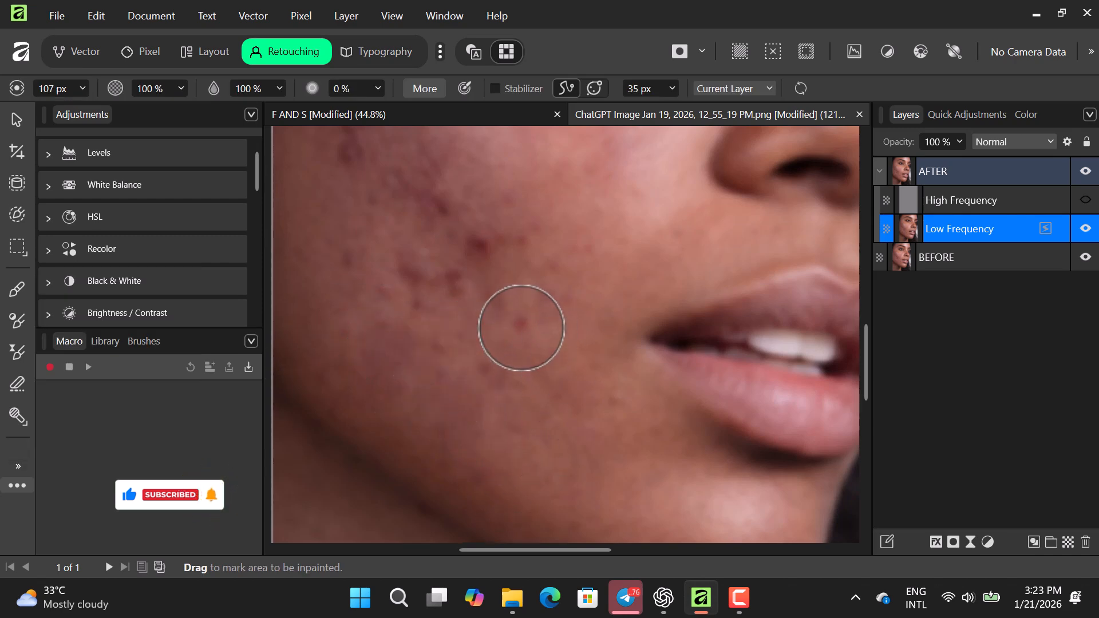
# Inpaint the remaining dark red acne marks across the middle and outer cheek on the Low Frequency layer.
pyautogui.scroll(3, 503, 271)
pyautogui.moveTo(427, 318)
pyautogui.mouseDown()
pyautogui.moveTo(498, 373)
pyautogui.moveTo(422, 306)
pyautogui.mouseUp()
pyautogui.moveTo(389, 261); pyautogui.dragTo(348, 257)
pyautogui.moveTo(384, 306)
pyautogui.mouseDown()
pyautogui.moveTo(354, 348)
pyautogui.moveTo(367, 417)
pyautogui.mouseUp()
pyautogui.scroll(-1, 454, 520)
pyautogui.moveTo(402, 372); pyautogui.dragTo(425, 405)
pyautogui.scroll(-1, 435, 474)
pyautogui.moveTo(431, 330)
pyautogui.mouseDown()
pyautogui.moveTo(430, 356)
pyautogui.moveTo(385, 366)
pyautogui.mouseUp()
pyautogui.moveTo(471, 355); pyautogui.dragTo(480, 344)
# Inpaint the leftover dark patch on the outer cheek below the cheekbone highlight.
pyautogui.scroll(-7, 572, 385)
pyautogui.scroll(2, 487, 314)
pyautogui.scroll(-2, 601, 400)
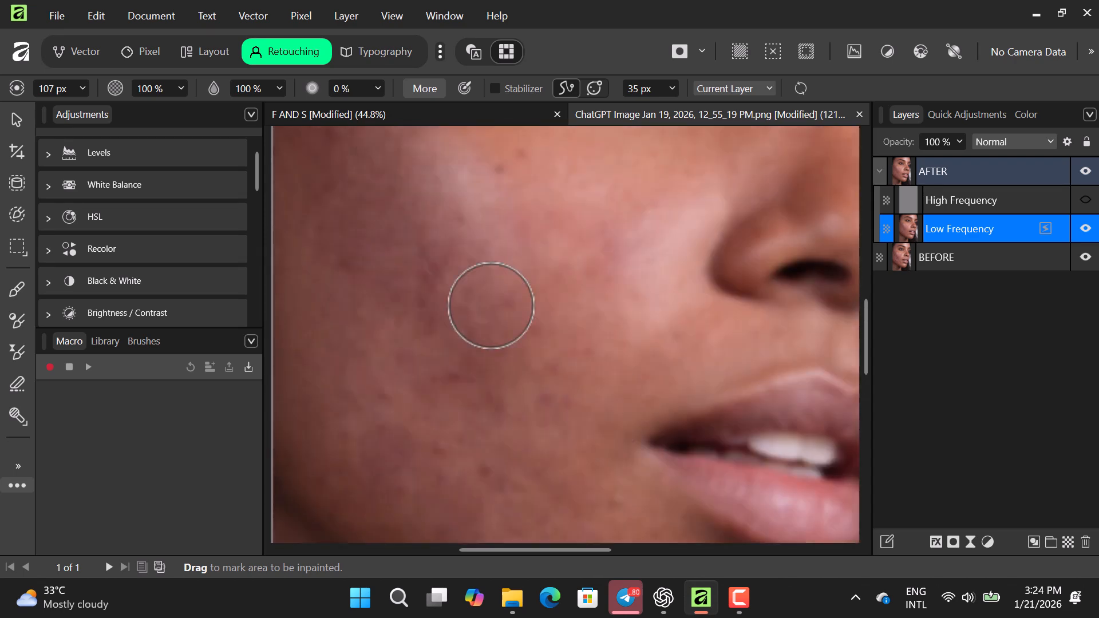
pyautogui.moveTo(427, 302); pyautogui.dragTo(420, 337)
# Show the High Frequency layer and toggle the AFTER group's visibility to compare the retouched face with BEFORE.
pyautogui.scroll(-2, 517, 403)
pyautogui.scroll(1, 517, 414)
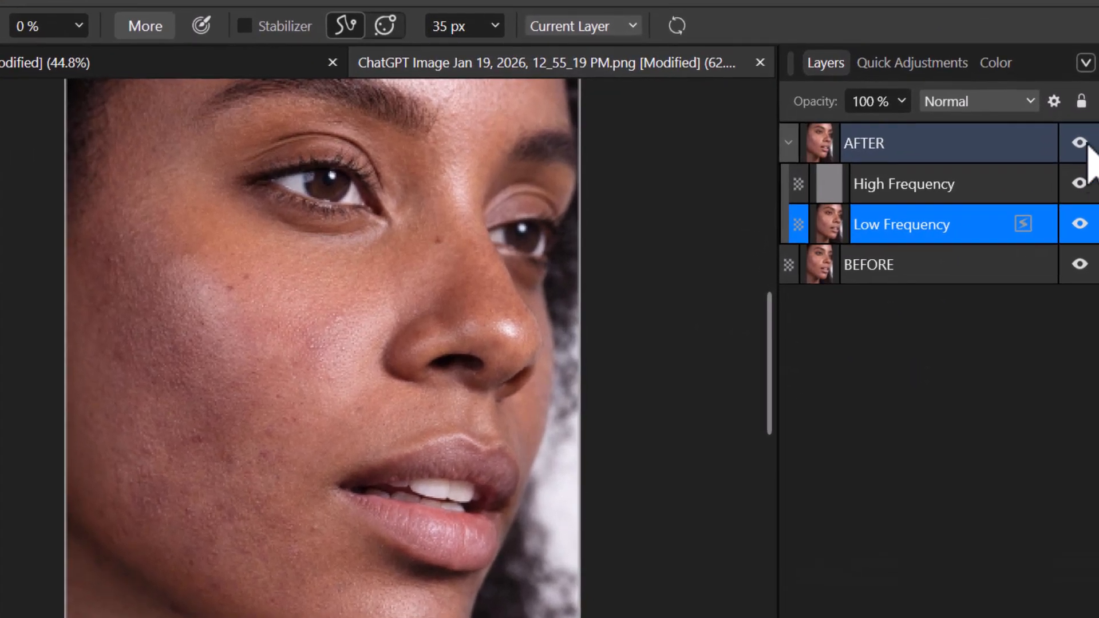
pyautogui.click(1088, 142)
pyautogui.scroll(2, 360, 428)
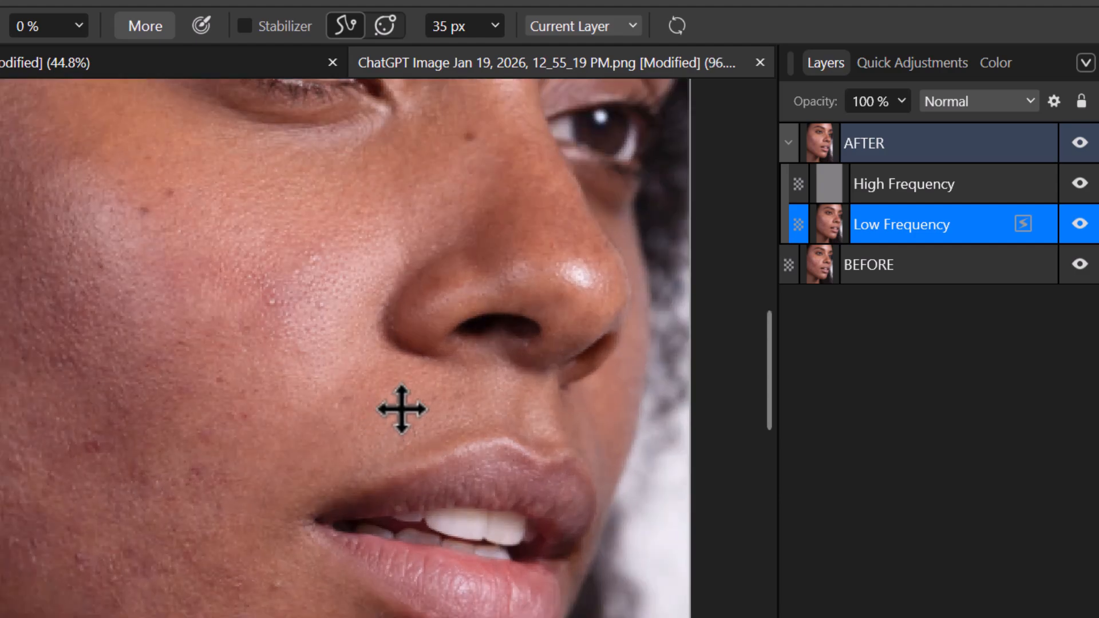
# Examine the retouched skin around the nose, cheek and jawline up close for remaining acne marks.
pyautogui.moveTo(466, 252)
pyautogui.mouseDown()
pyautogui.moveTo(469, 304)
pyautogui.moveTo(443, 338)
pyautogui.mouseUp()
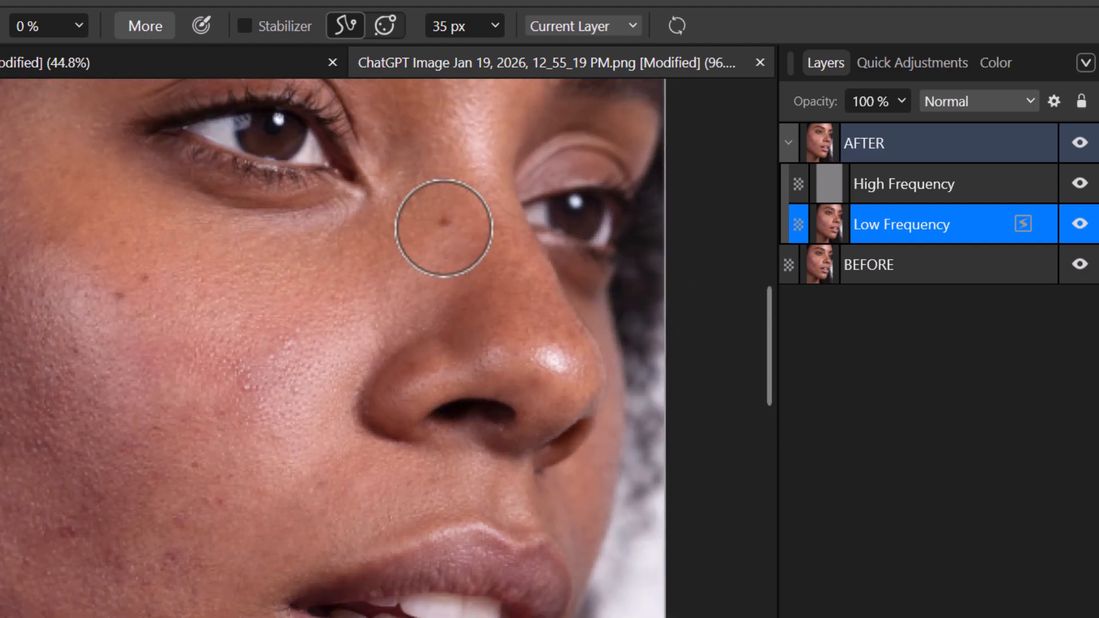
pyautogui.click(444, 228)
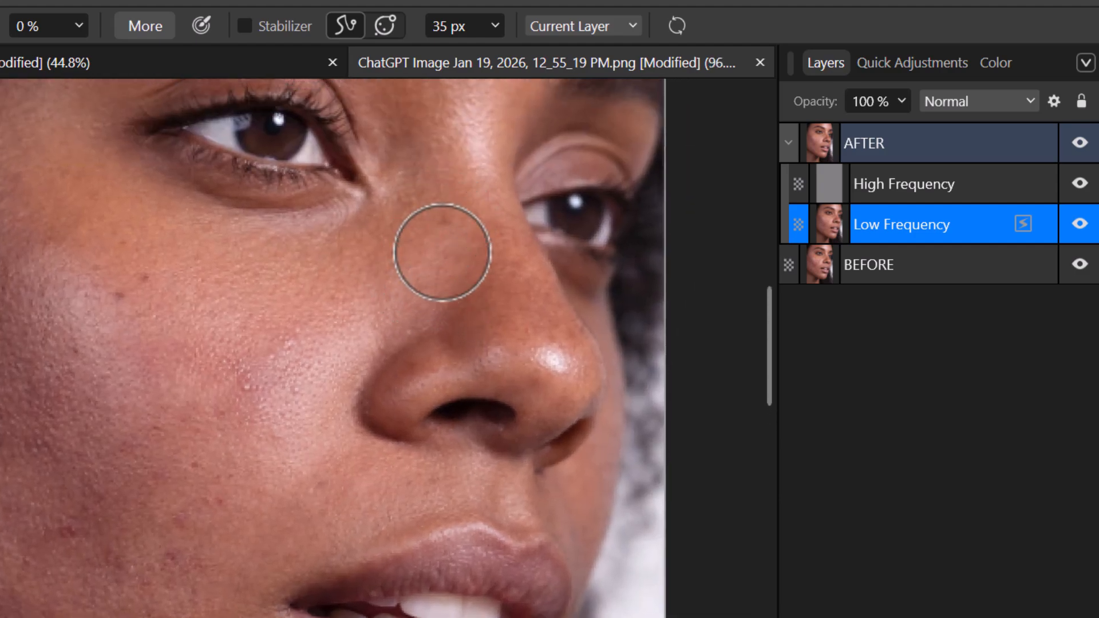
pyautogui.scroll(-4, 319, 407)
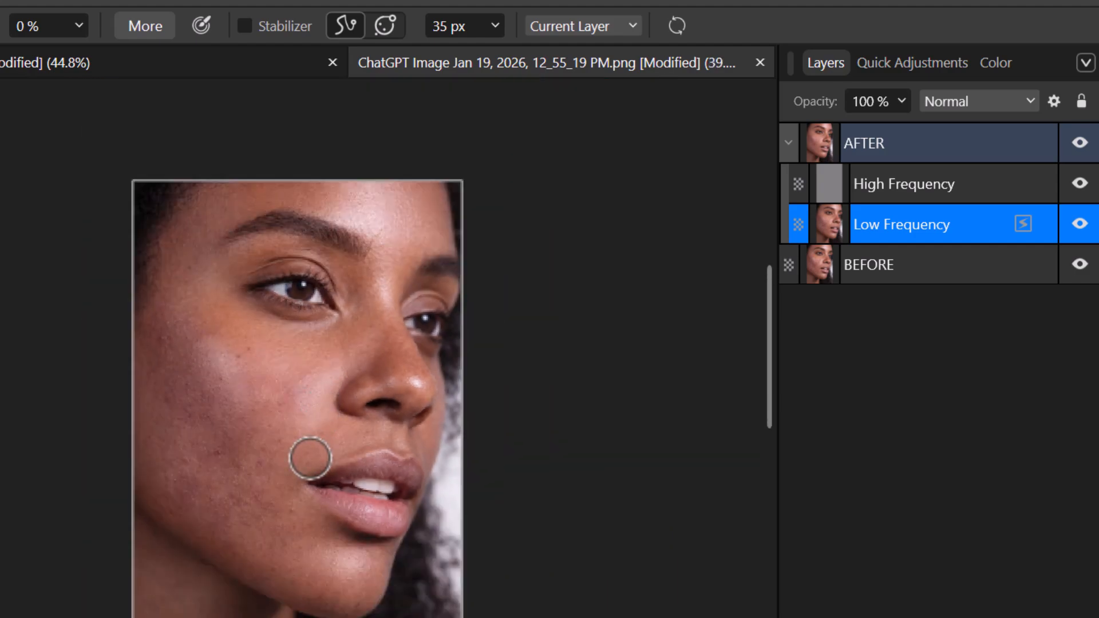
pyautogui.moveTo(280, 512); pyautogui.dragTo(273, 470)
pyautogui.scroll(1, 328, 460)
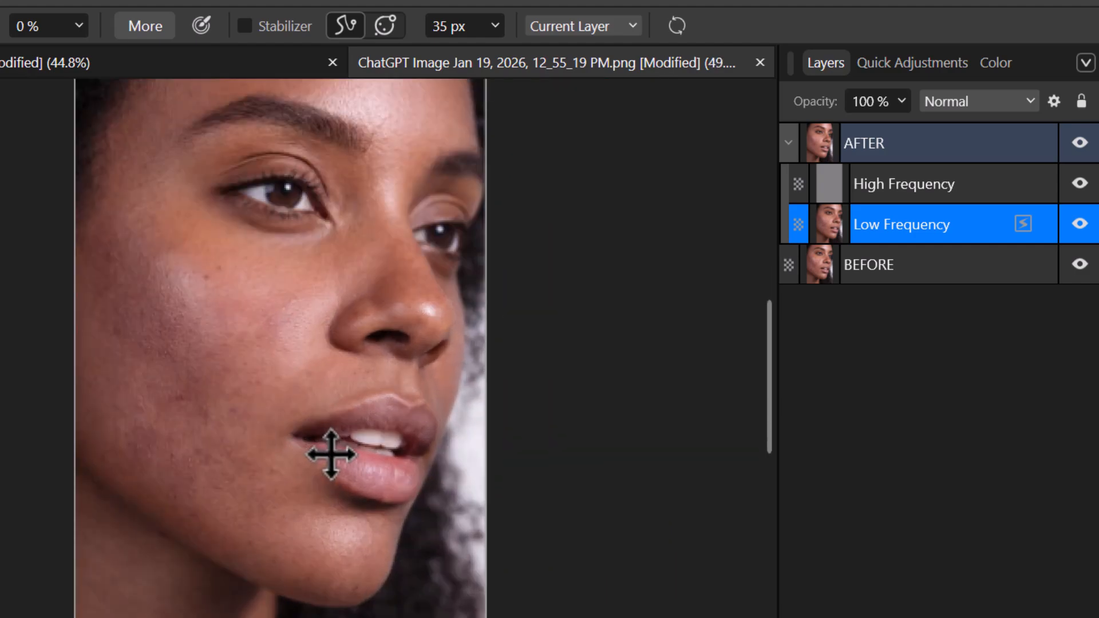
pyautogui.moveTo(226, 508); pyautogui.dragTo(255, 485)
pyautogui.scroll(2, 316, 458)
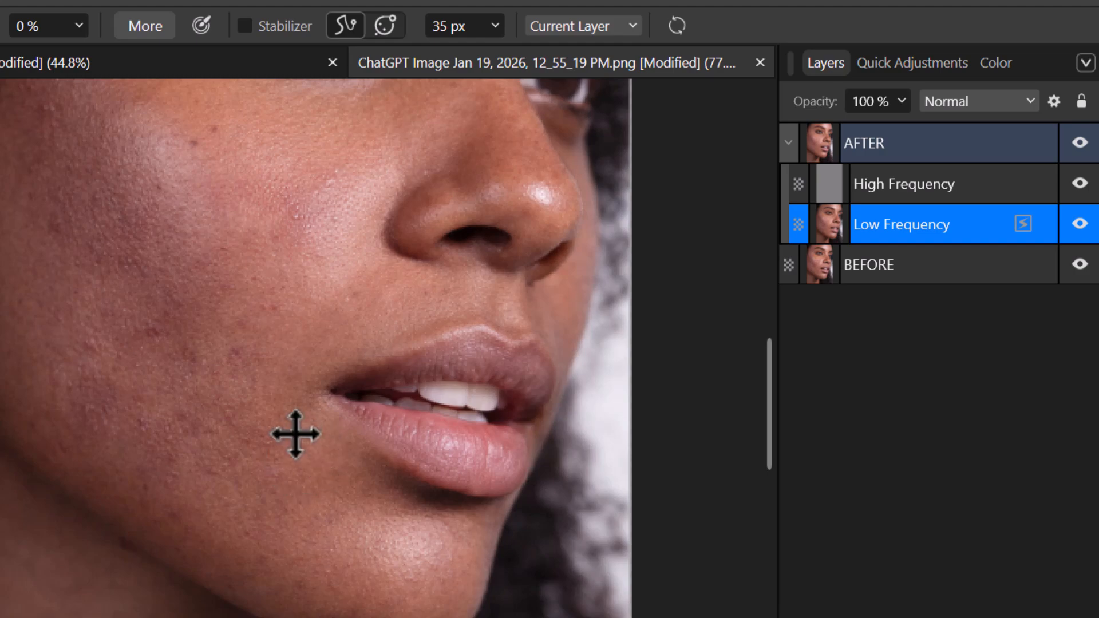
pyautogui.scroll(-1, 293, 432)
pyautogui.scroll(1, 291, 433)
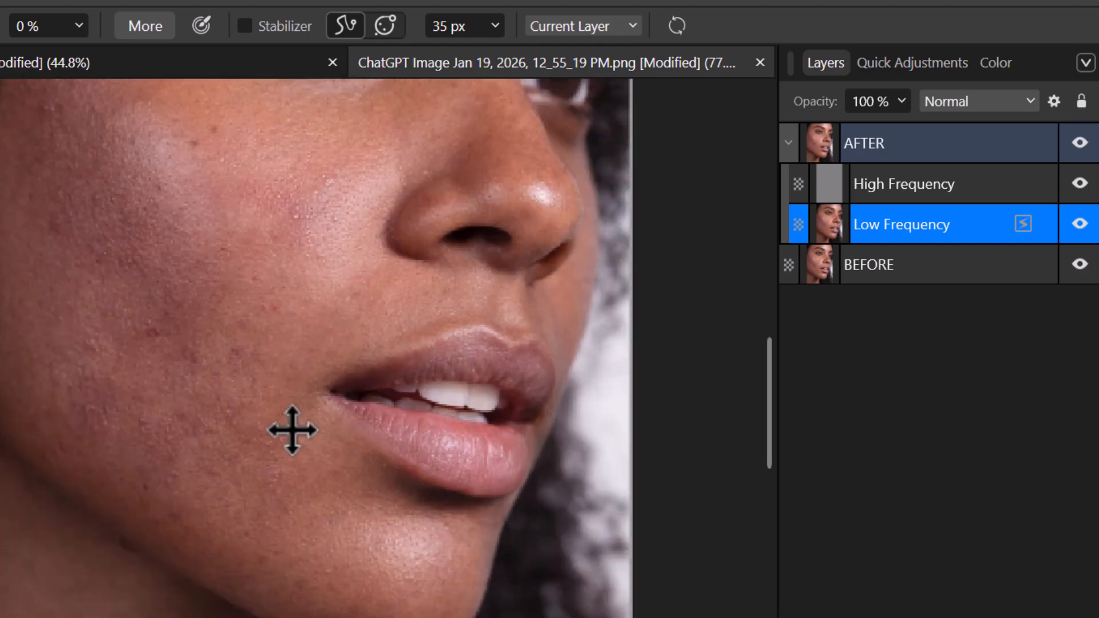
pyautogui.moveTo(282, 306); pyautogui.dragTo(246, 422)
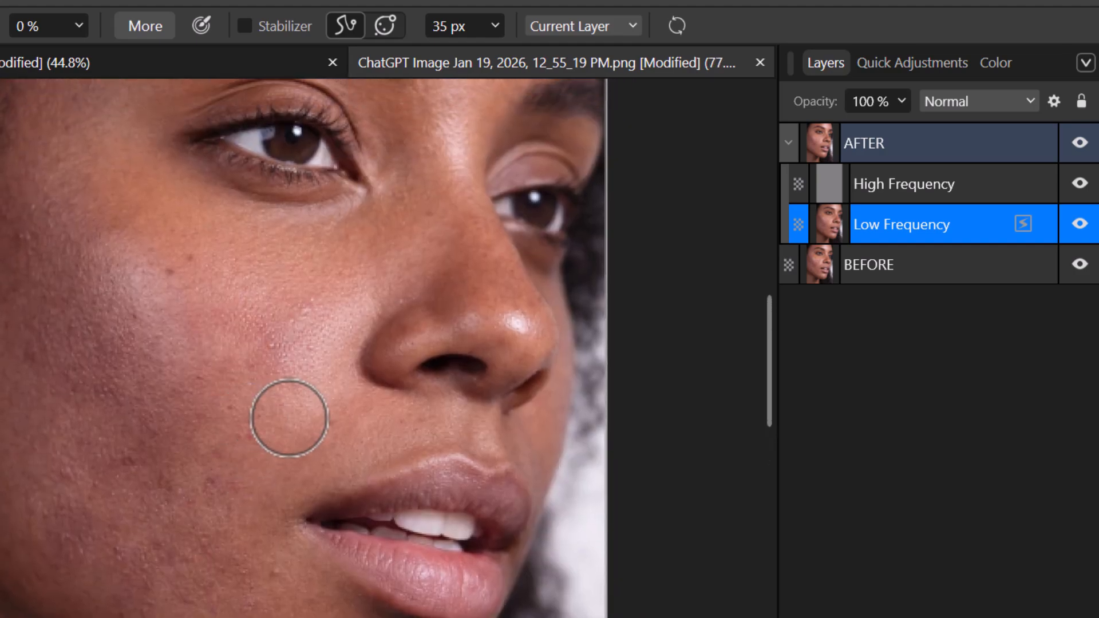
pyautogui.scroll(2, 290, 421)
pyautogui.scroll(-2, 290, 424)
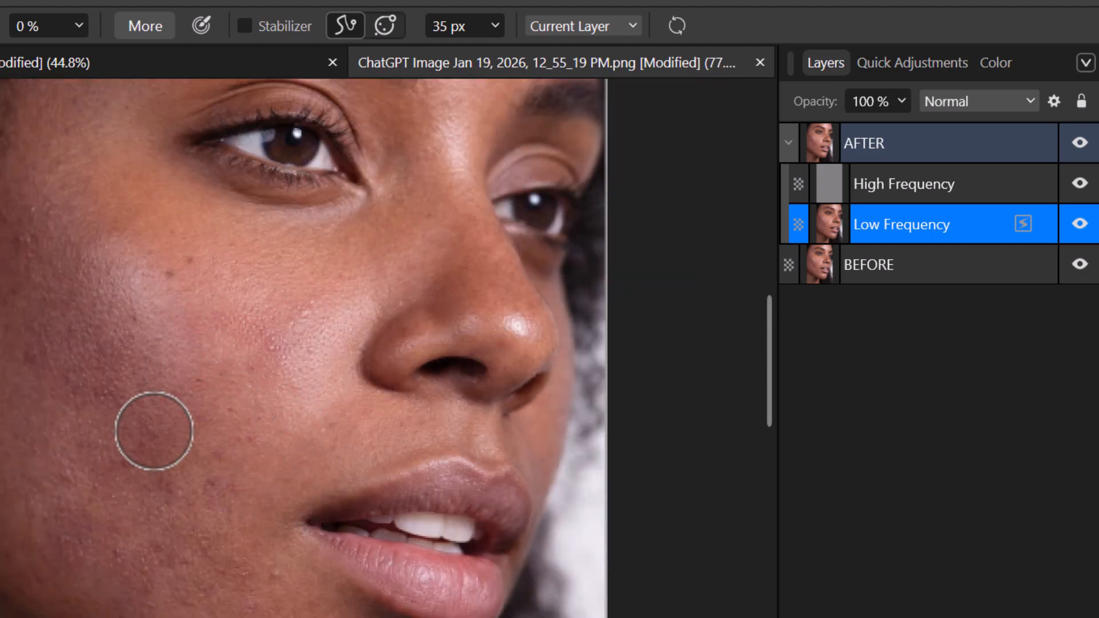
pyautogui.scroll(-2, 289, 510)
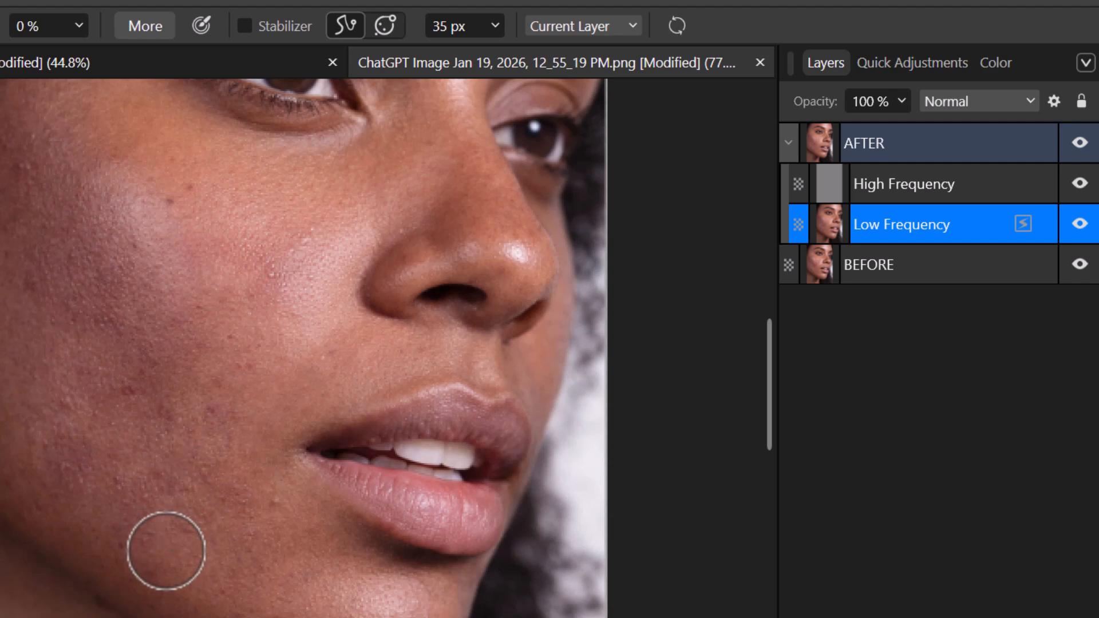
pyautogui.moveTo(142, 500); pyautogui.dragTo(235, 486)
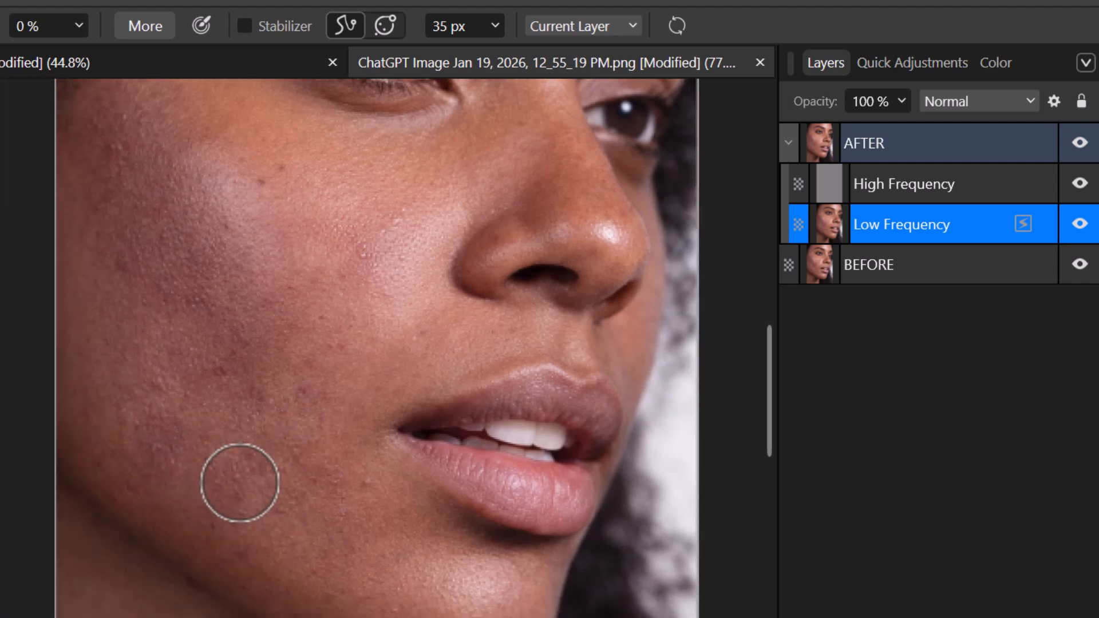
pyautogui.scroll(1, 252, 470)
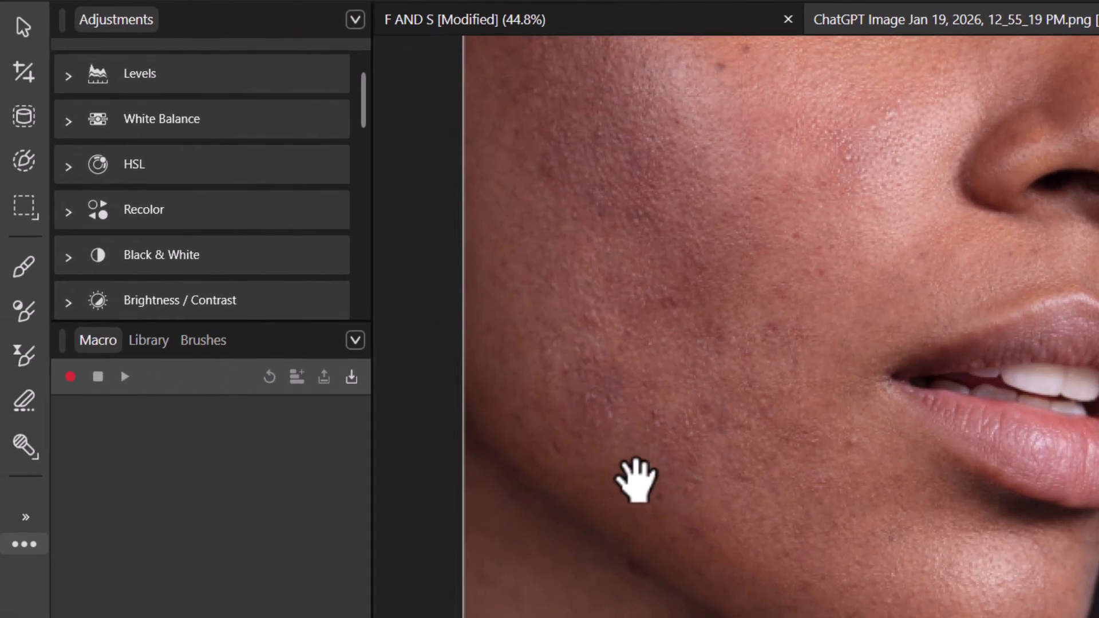
pyautogui.moveTo(597, 482); pyautogui.dragTo(680, 447)
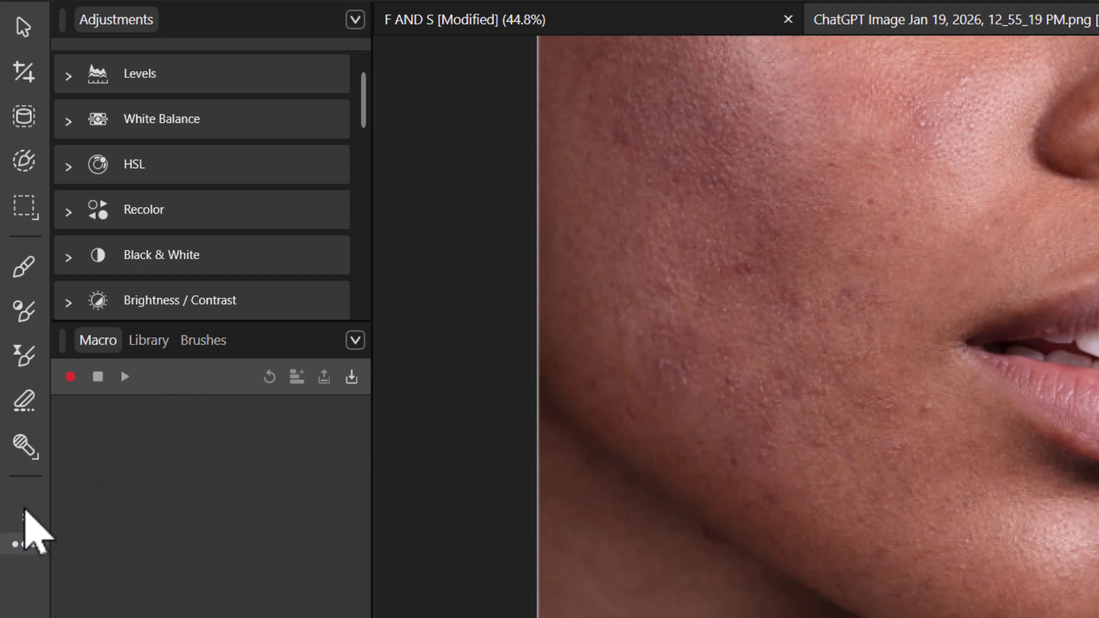
# Hide the High Frequency layer and remove small blemishes from the cheek on Low Frequency with the Blemish Removal Tool.
pyautogui.click(29, 516)
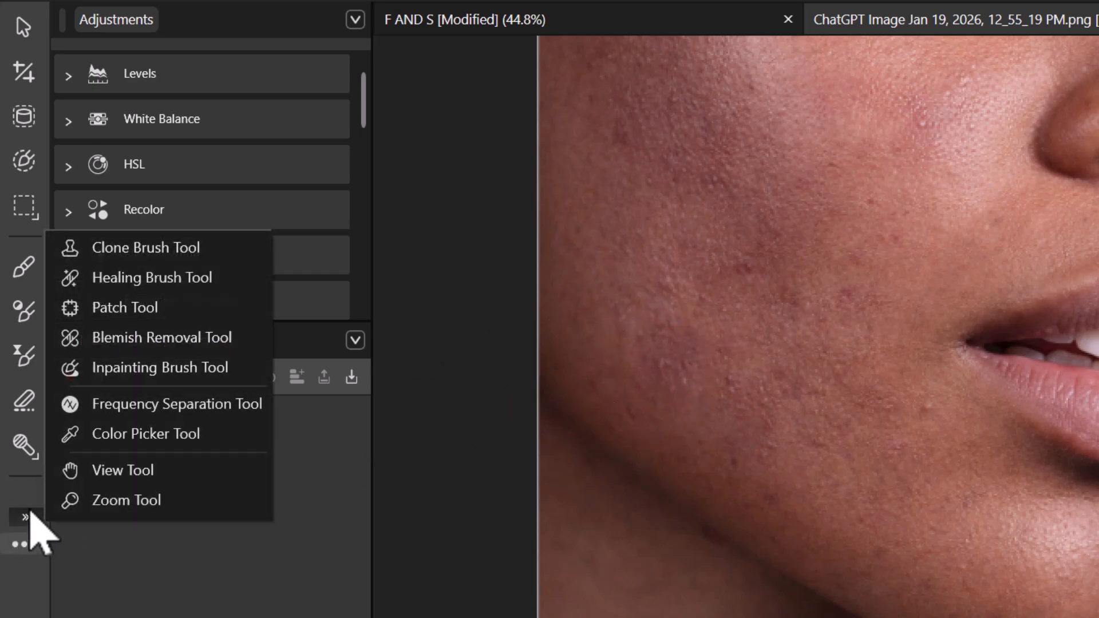
pyautogui.click(150, 338)
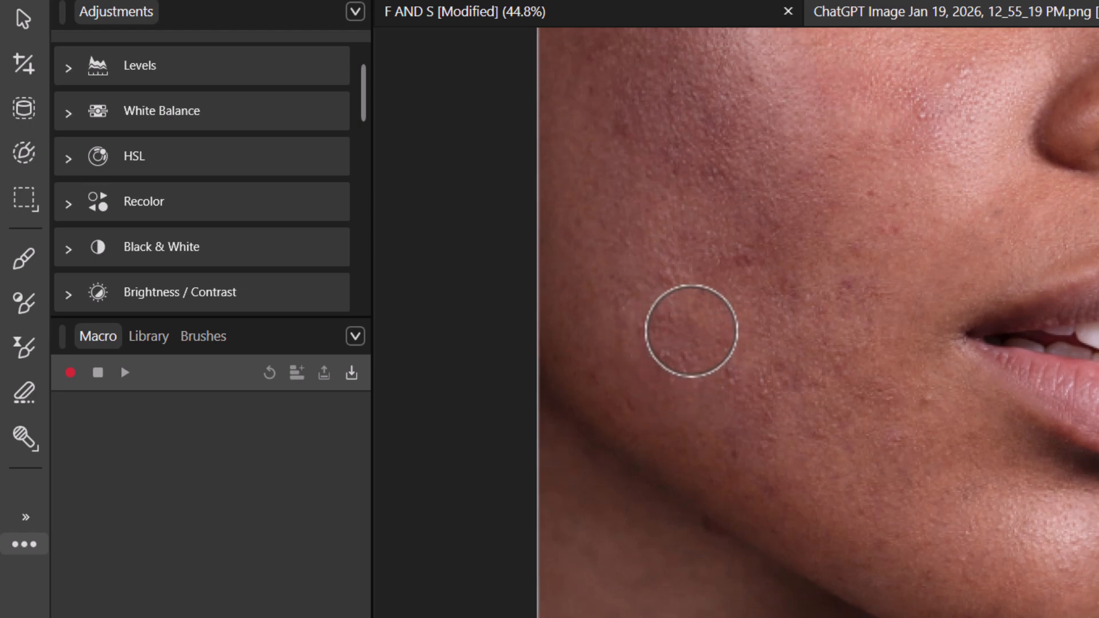
pyautogui.scroll(1, 664, 338)
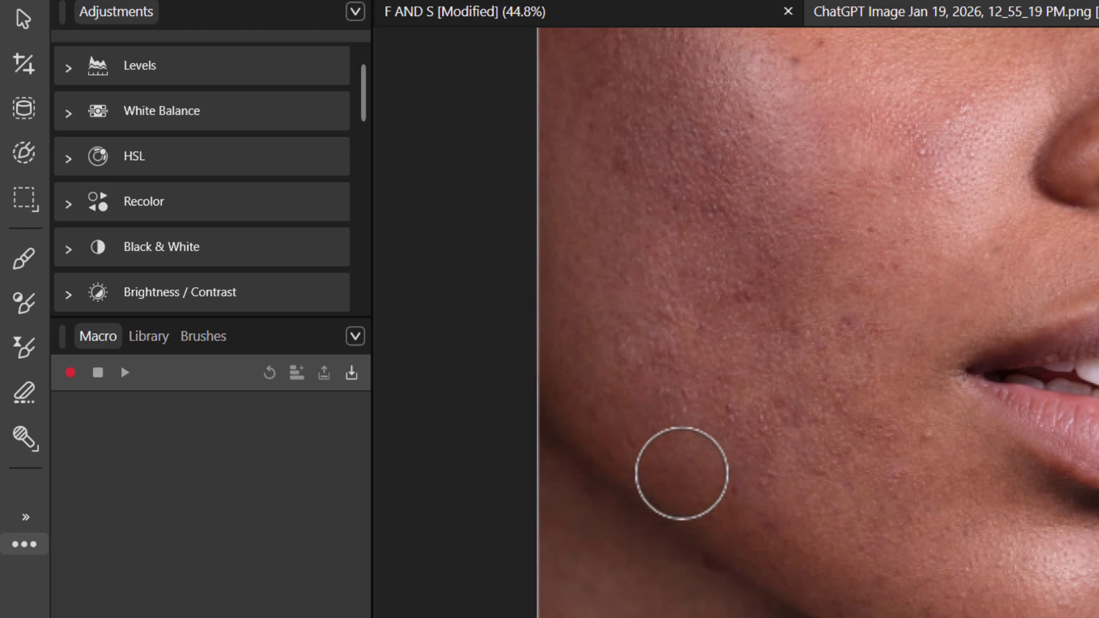
pyautogui.scroll(-3, 617, 389)
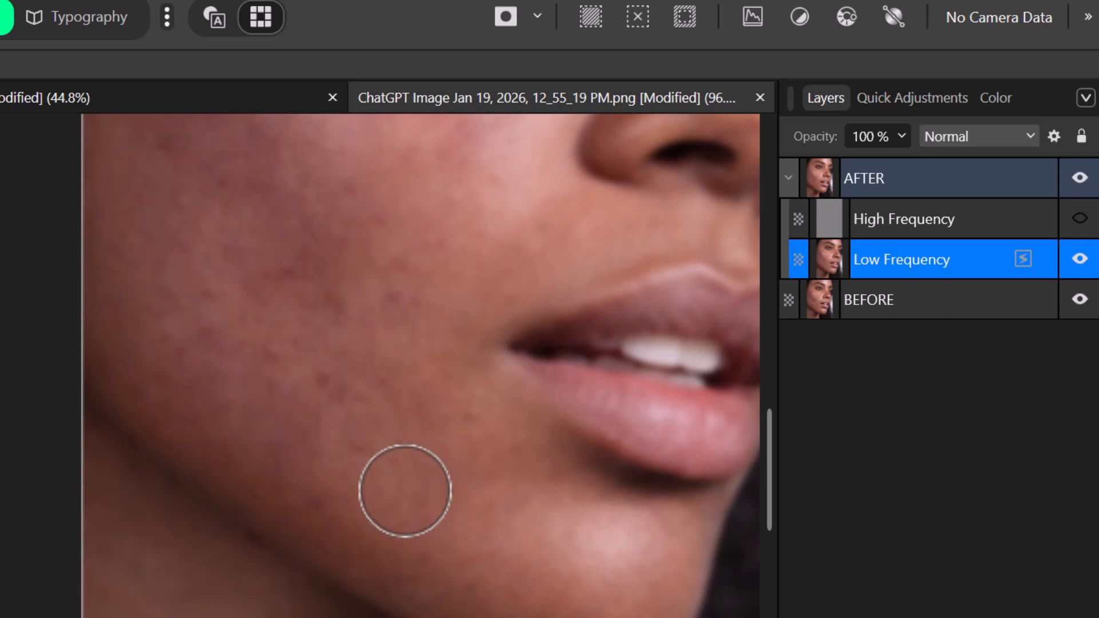
pyautogui.scroll(1, 327, 412)
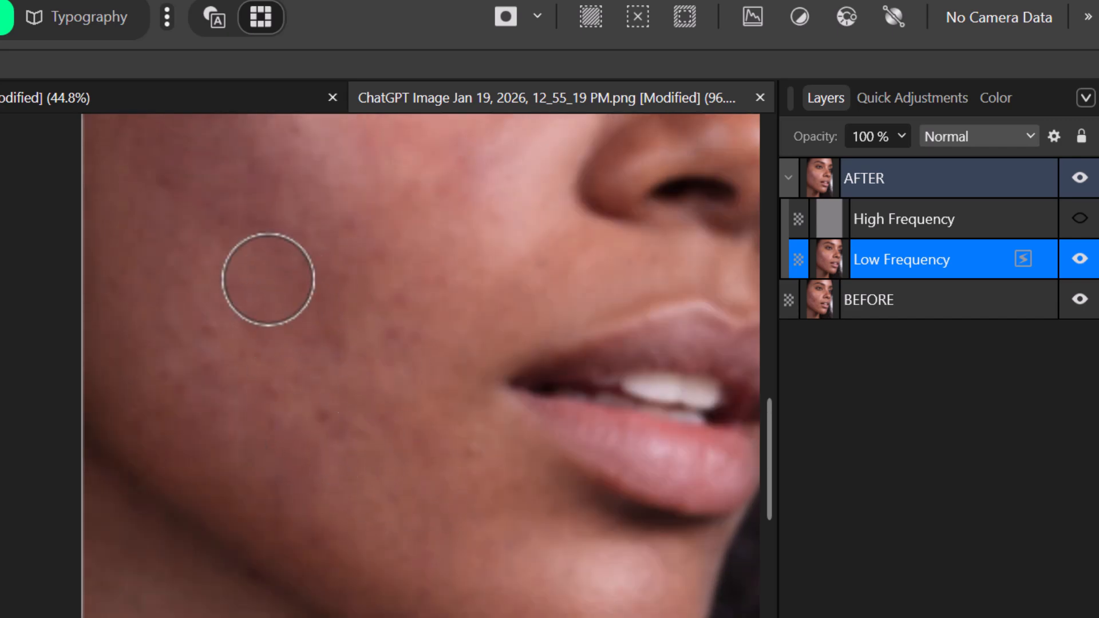
pyautogui.scroll(2, 269, 231)
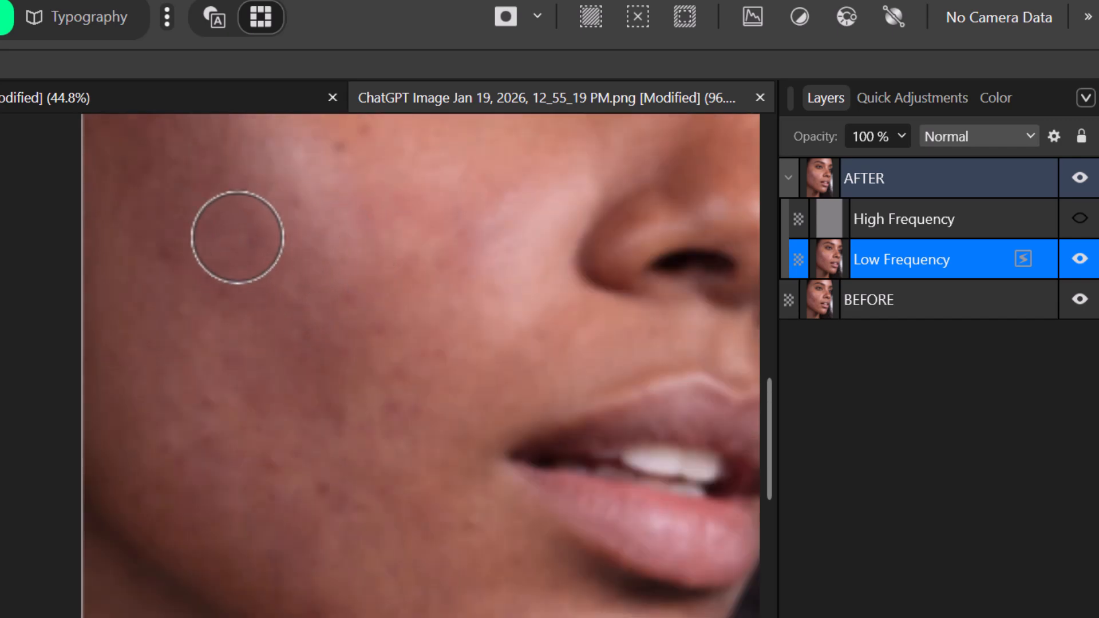
pyautogui.scroll(-3, 248, 269)
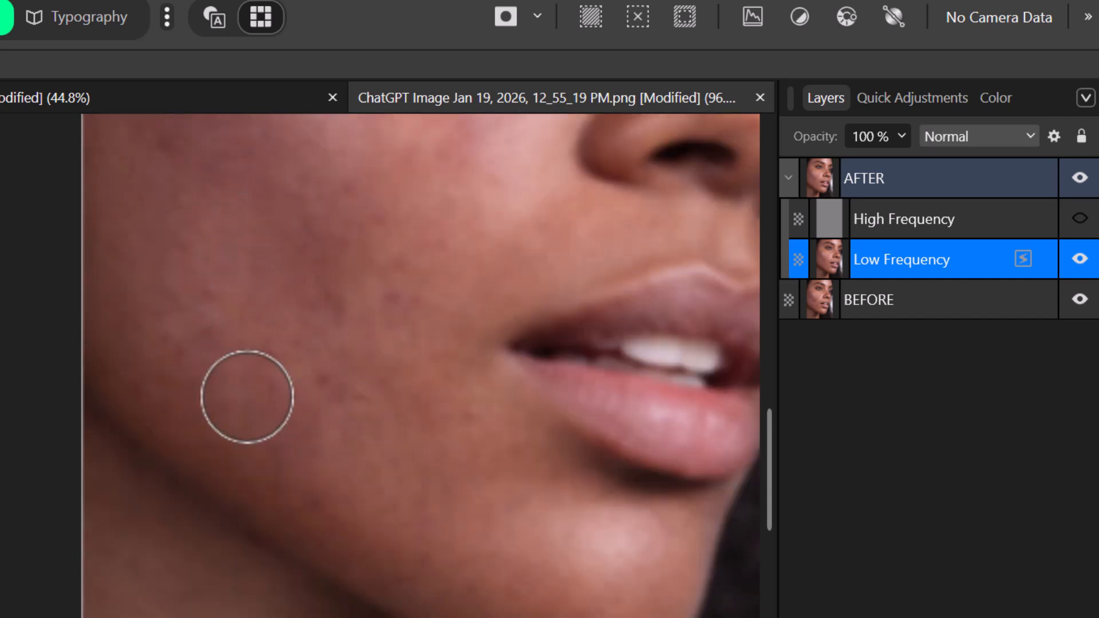
pyautogui.moveTo(279, 368)
pyautogui.mouseDown()
pyautogui.moveTo(314, 426)
pyautogui.moveTo(334, 427)
pyautogui.moveTo(342, 409)
pyautogui.mouseUp()
pyautogui.scroll(1, 309, 427)
pyautogui.scroll(-3, 418, 341)
pyautogui.scroll(4, 387, 503)
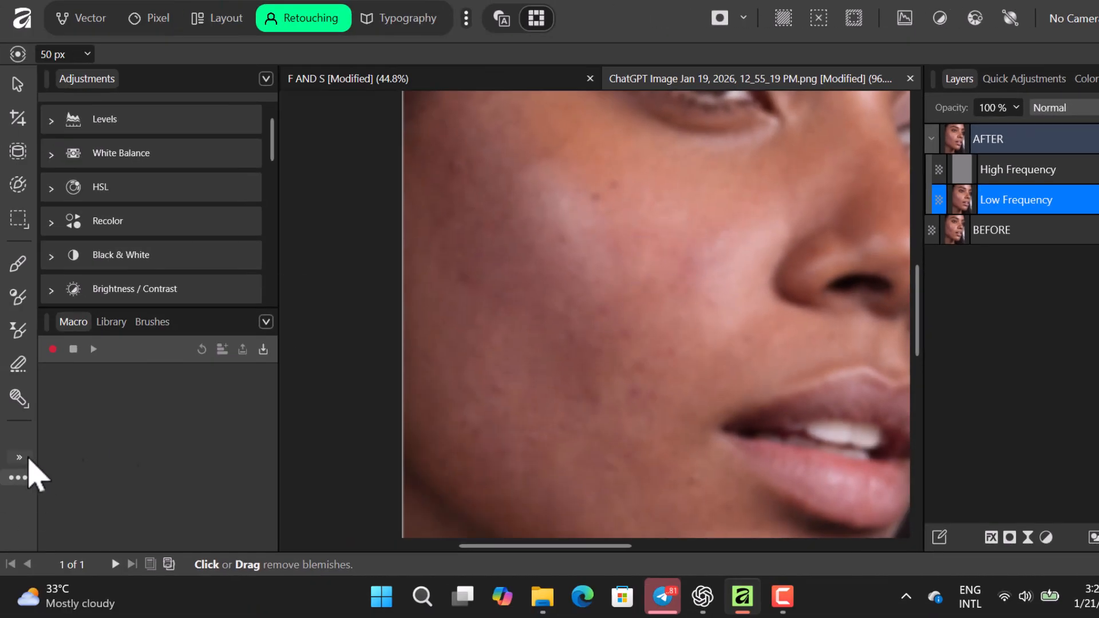
# Inpaint the dark marks on the middle and lower cheek beside the mouth corner with the Inpainting Brush Tool.
pyautogui.click(19, 477)
pyautogui.click(147, 277)
pyautogui.click(147, 346)
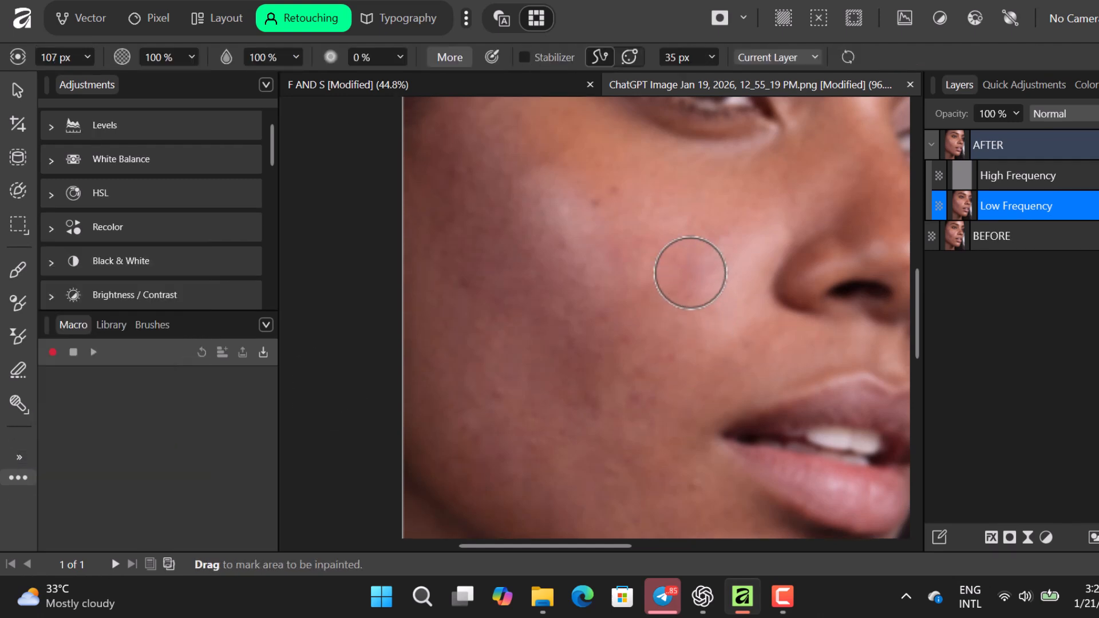
pyautogui.scroll(-2, 597, 404)
pyautogui.moveTo(674, 189); pyautogui.dragTo(668, 166)
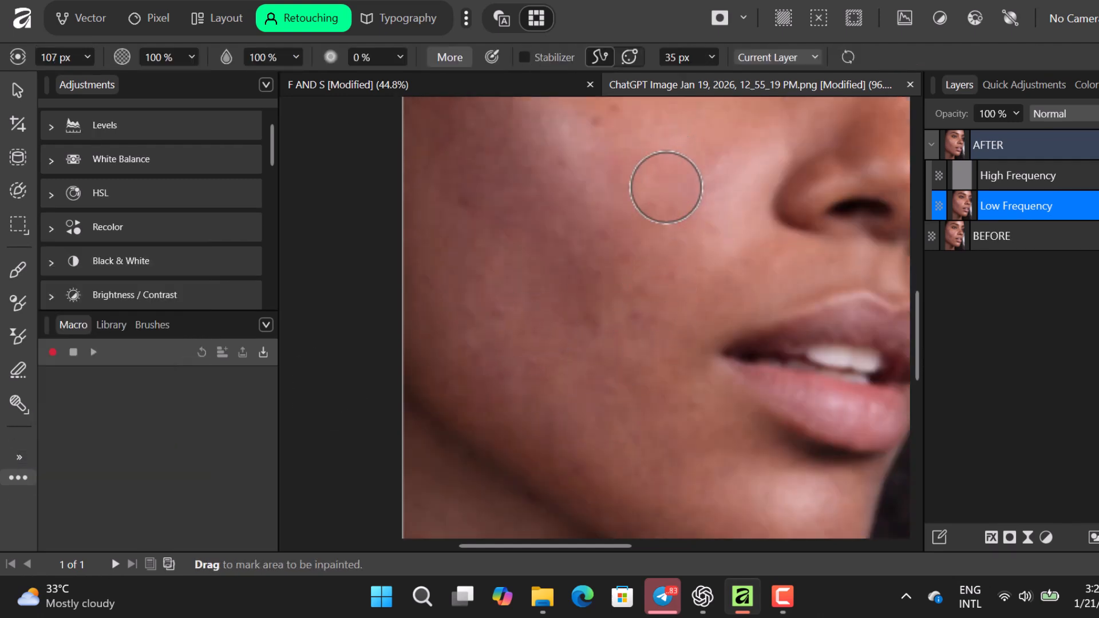
pyautogui.moveTo(603, 261); pyautogui.dragTo(603, 292)
pyautogui.moveTo(601, 329); pyautogui.dragTo(621, 375)
pyautogui.moveTo(634, 336); pyautogui.dragTo(641, 352)
pyautogui.moveTo(658, 358); pyautogui.dragTo(662, 380)
pyautogui.scroll(-2, 715, 409)
pyautogui.moveTo(670, 291); pyautogui.dragTo(645, 324)
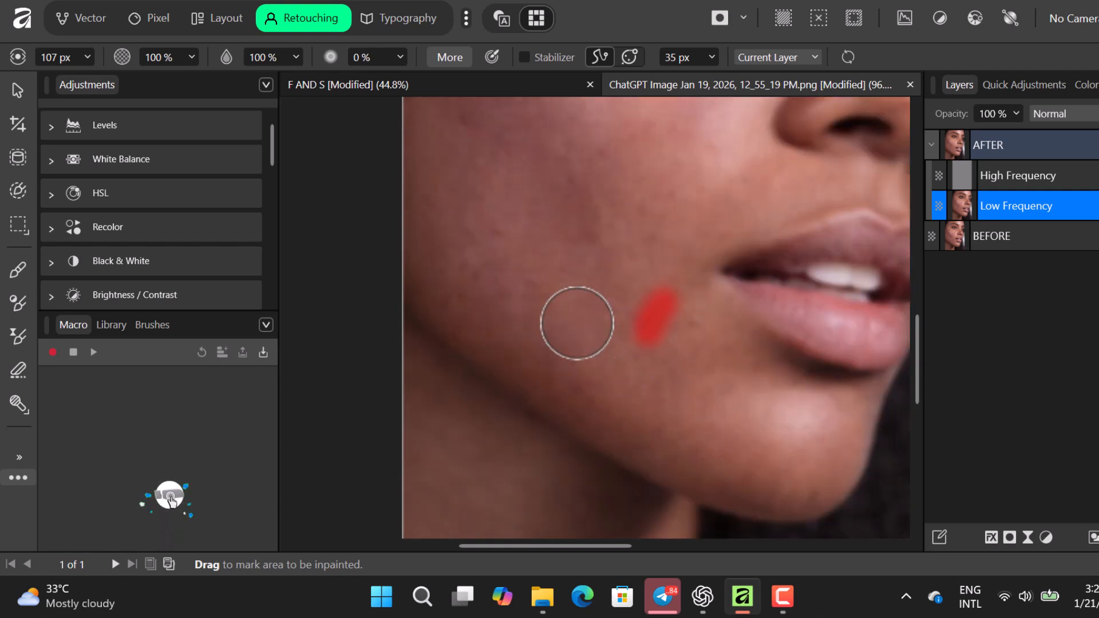
# Inpaint the marks on the outer cheek and the small dark spot on the upper cheek below the eye.
pyautogui.scroll(1, 601, 356)
pyautogui.scroll(2, 597, 280)
pyautogui.press('space')
pyautogui.moveTo(532, 385); pyautogui.dragTo(604, 371)
pyautogui.moveTo(542, 276); pyautogui.dragTo(548, 344)
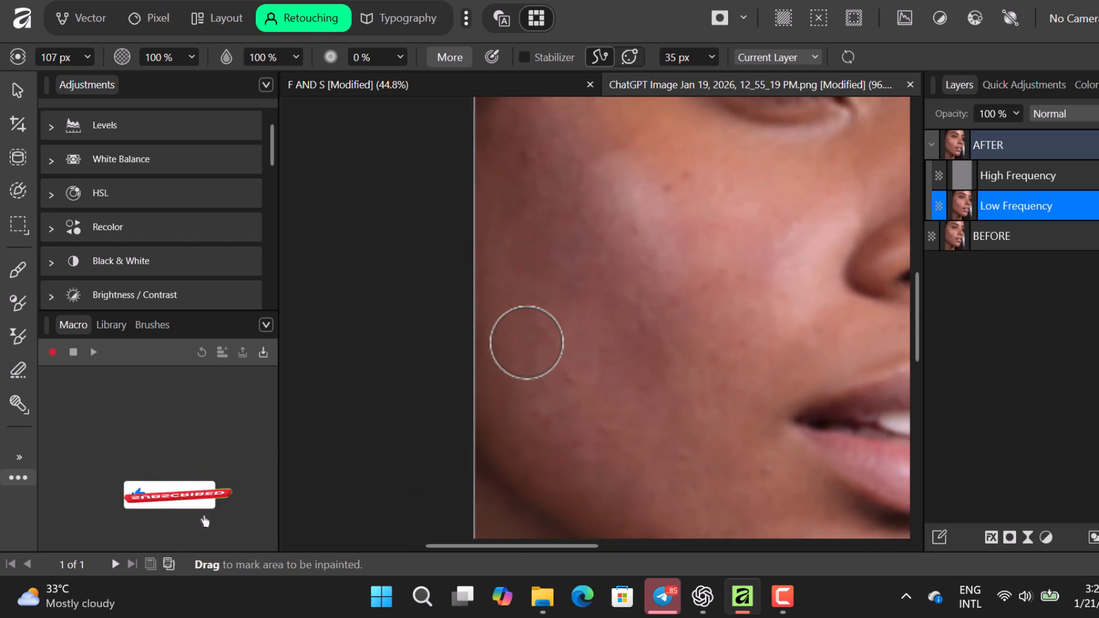
pyautogui.scroll(2, 599, 370)
pyautogui.scroll(-1, 624, 366)
pyautogui.moveTo(673, 246); pyautogui.dragTo(675, 259)
# Inpaint the remaining discoloured spots on the lower cheek just above the jawline.
pyautogui.press('space')
pyautogui.moveTo(704, 464); pyautogui.dragTo(681, 341)
pyautogui.moveTo(574, 405); pyautogui.dragTo(589, 427)
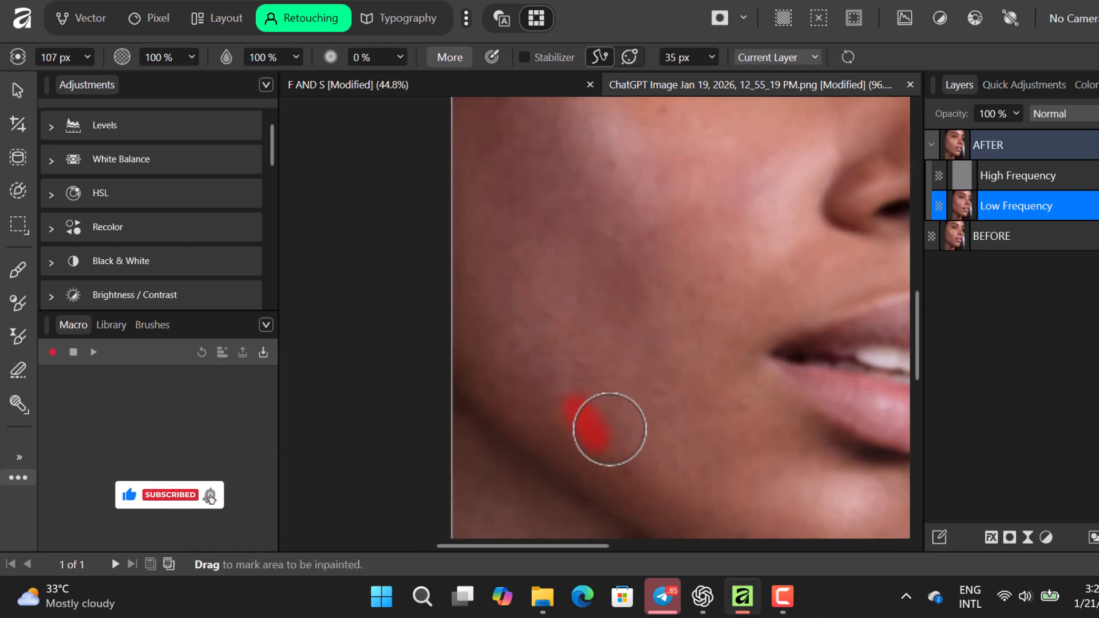
pyautogui.press('space')
pyautogui.moveTo(657, 507); pyautogui.dragTo(602, 424)
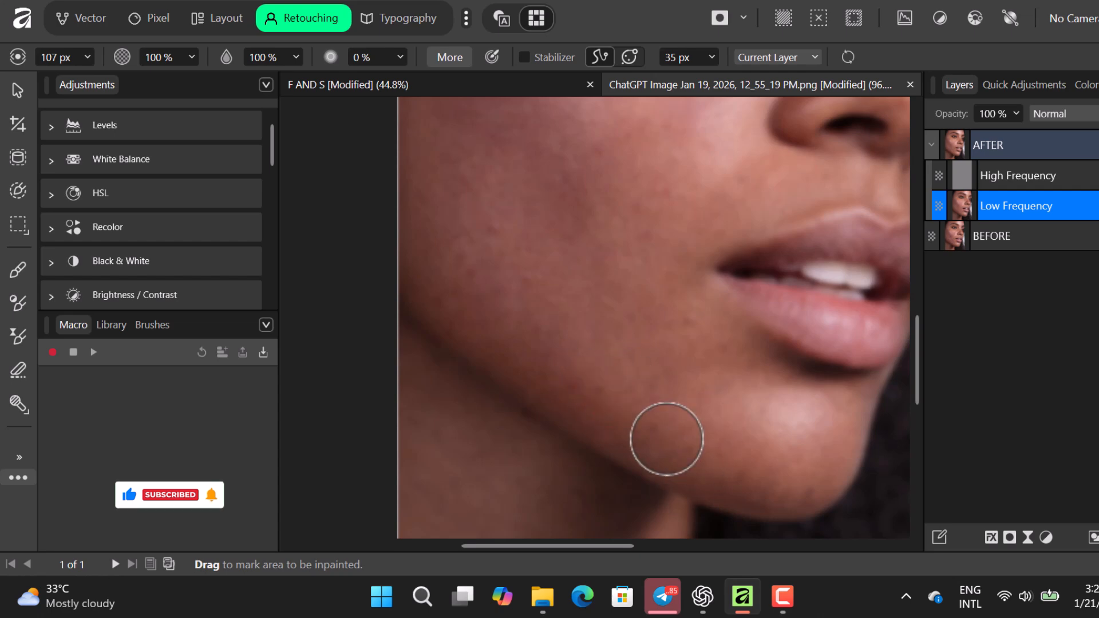
pyautogui.moveTo(624, 369); pyautogui.dragTo(632, 384)
# Inpaint the dark patch on the upper outer cheek near the temple.
pyautogui.press('space')
pyautogui.moveTo(632, 299); pyautogui.dragTo(711, 359)
pyautogui.scroll(3, 625, 304)
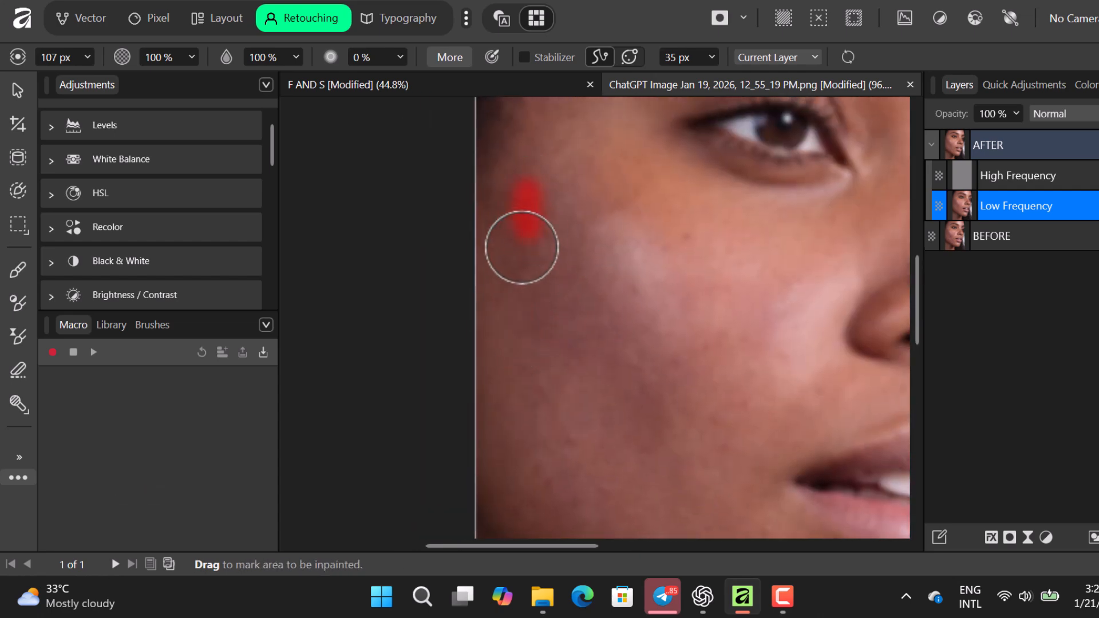
pyautogui.moveTo(528, 233); pyautogui.dragTo(529, 237)
# Show the High Frequency layer, toggle the AFTER group's visibility to compare with BEFORE, and inspect the cheek and mouth area.
pyautogui.press('space')
pyautogui.moveTo(741, 457); pyautogui.dragTo(681, 390)
pyautogui.scroll(-3, 664, 396)
pyautogui.press('space')
pyautogui.moveTo(692, 442)
pyautogui.mouseDown()
pyautogui.moveTo(680, 422)
pyautogui.moveTo(604, 406)
pyautogui.mouseUp()
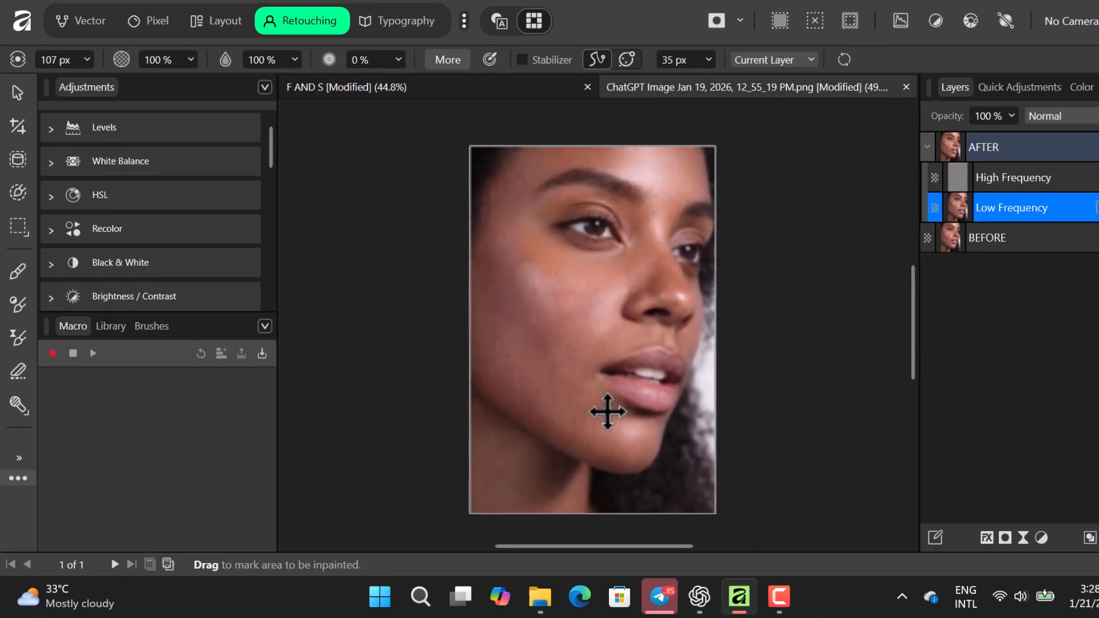
pyautogui.scroll(2, 609, 411)
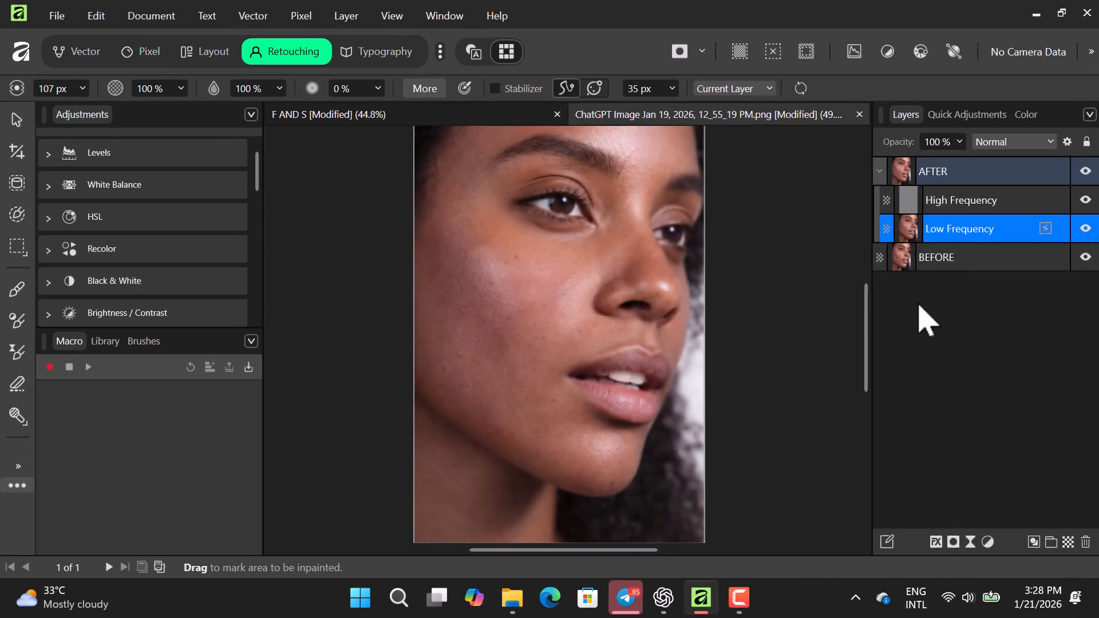
pyautogui.click(1084, 171)
pyautogui.click(1085, 172)
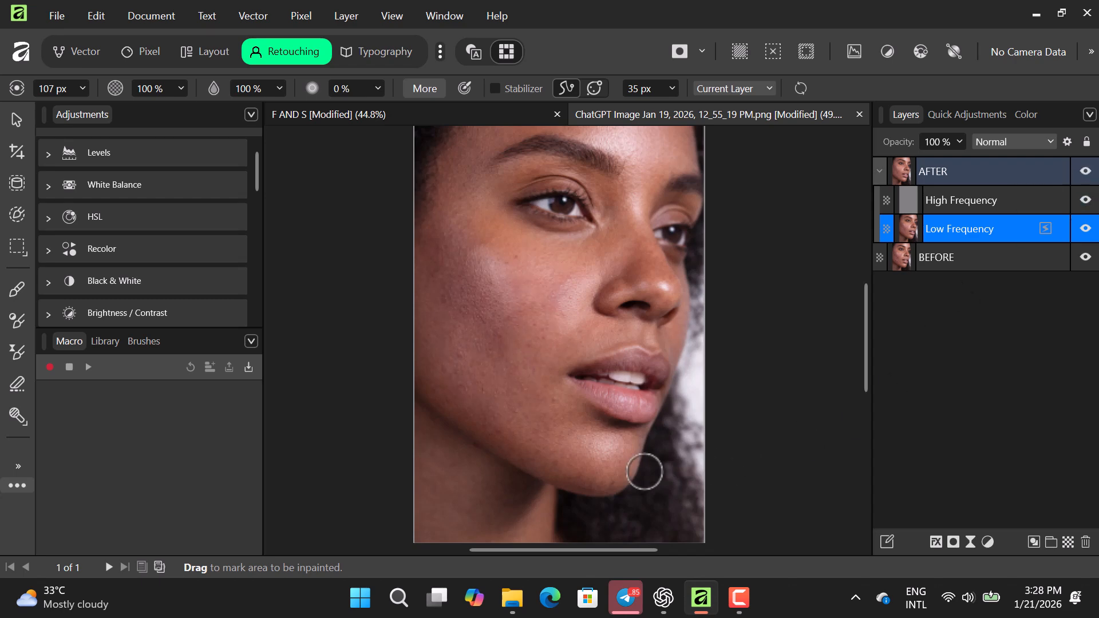
pyautogui.scroll(2, 538, 383)
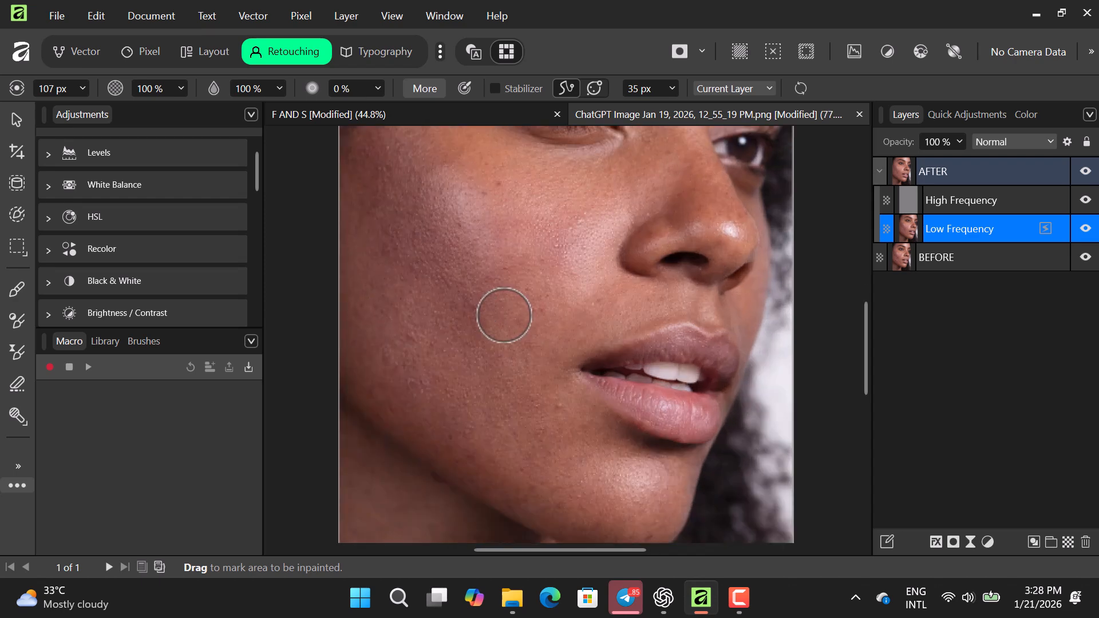
pyautogui.scroll(-1, 503, 321)
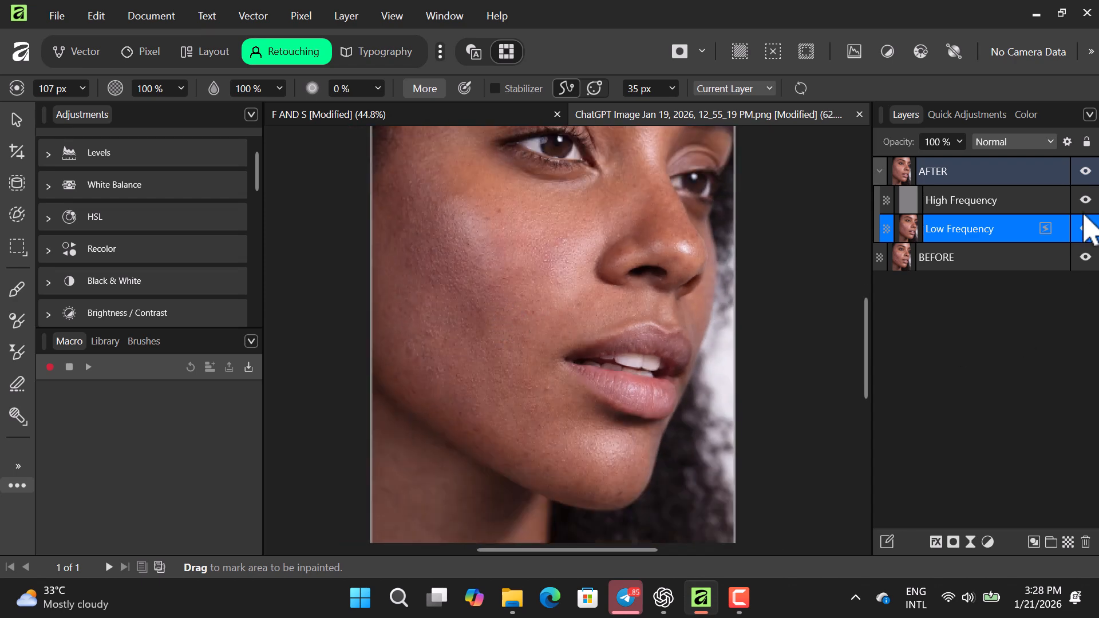
# Rename the Low Frequency layer as Low Frequency 1.
pyautogui.doubleClick(1009, 232)
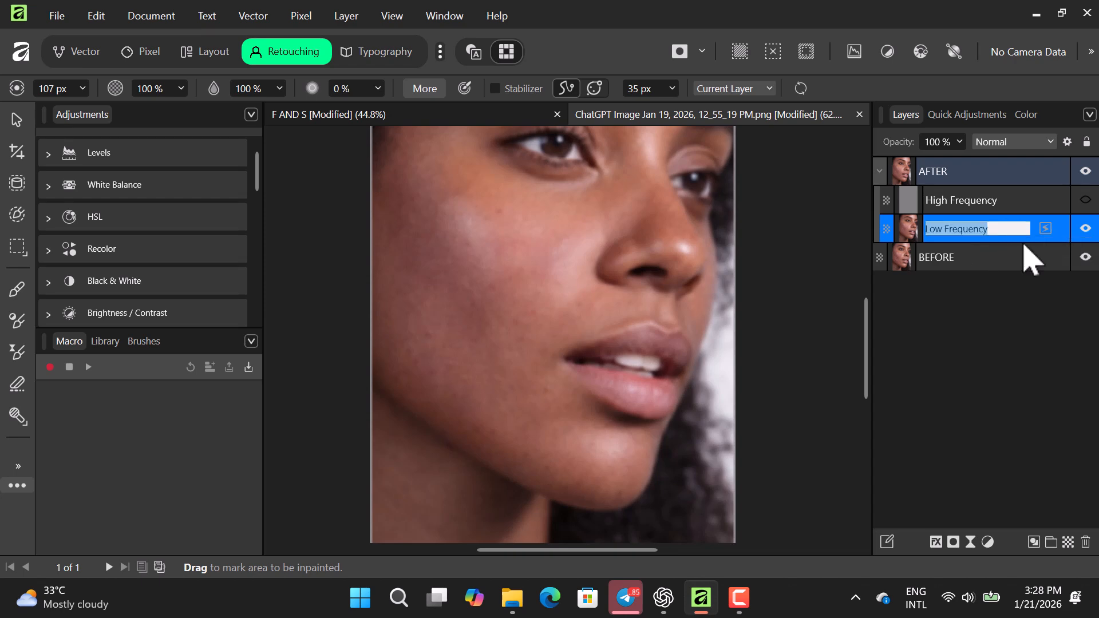
pyautogui.press('Return')
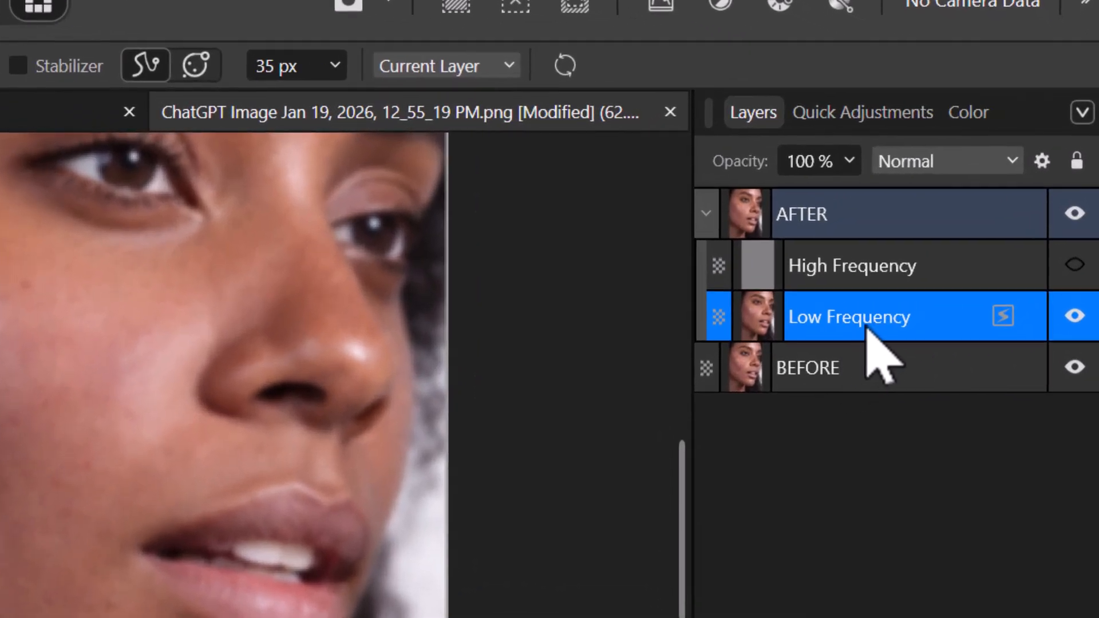
pyautogui.doubleClick(915, 322)
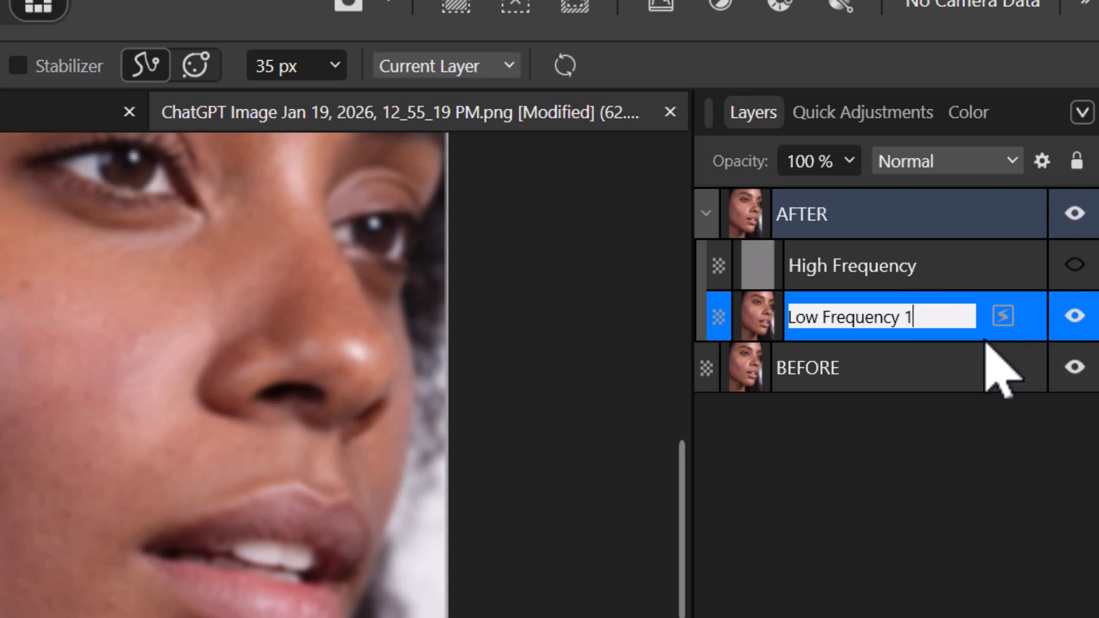
pyautogui.click(971, 477)
# Duplicate the Low Frequency 1 layer and rename the copy as Low Frequency 2.
pyautogui.click(920, 325)
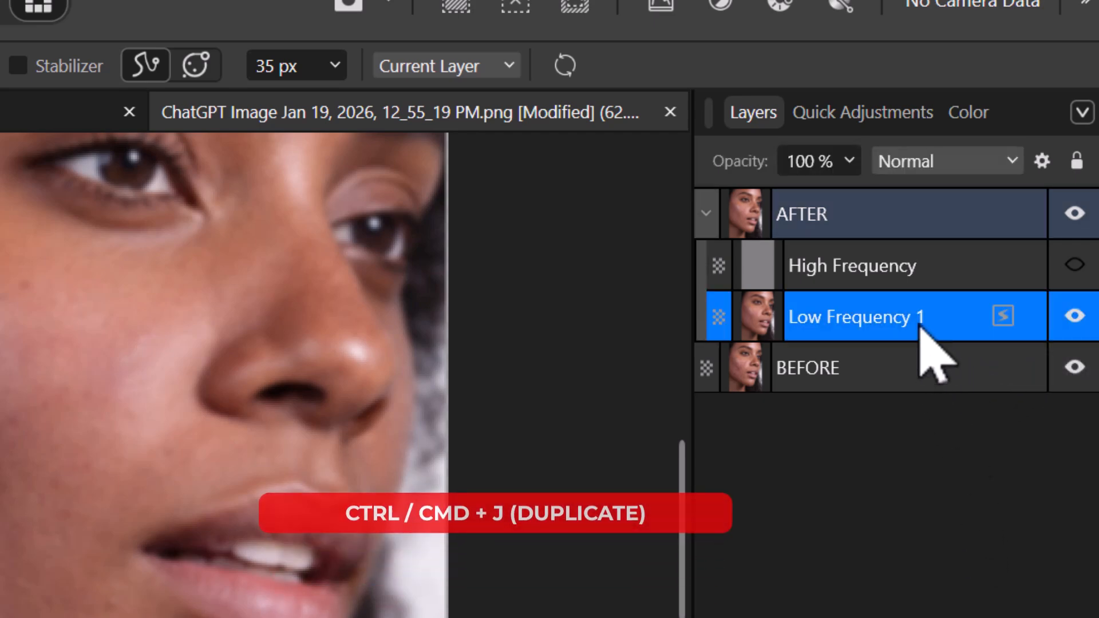
pyautogui.hotkey('ctrl', 'j')
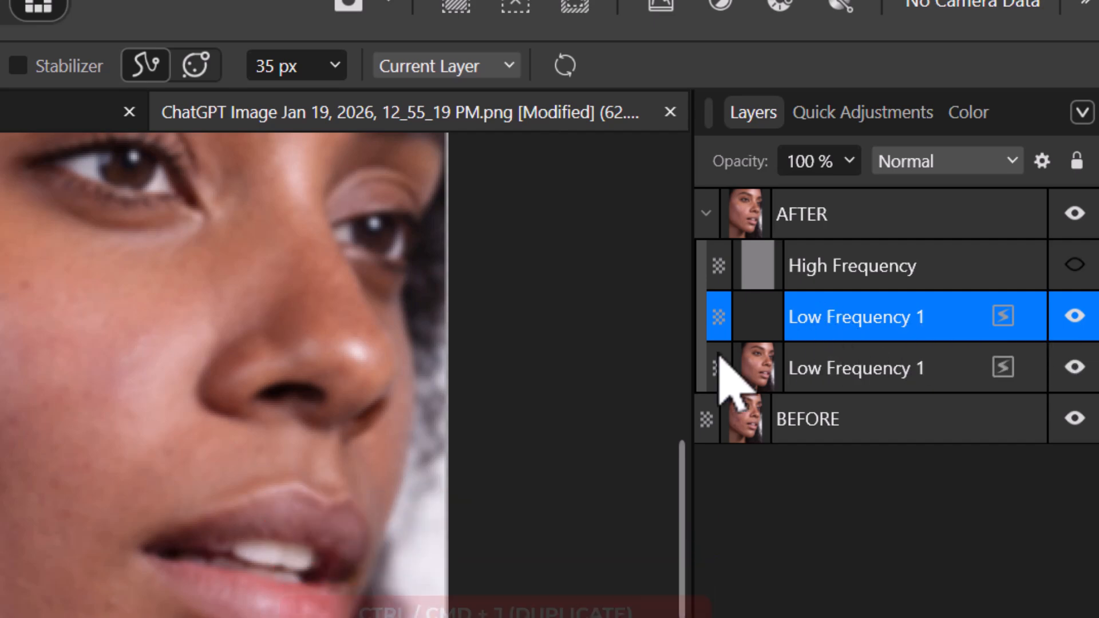
pyautogui.doubleClick(920, 316)
pyautogui.click(922, 317)
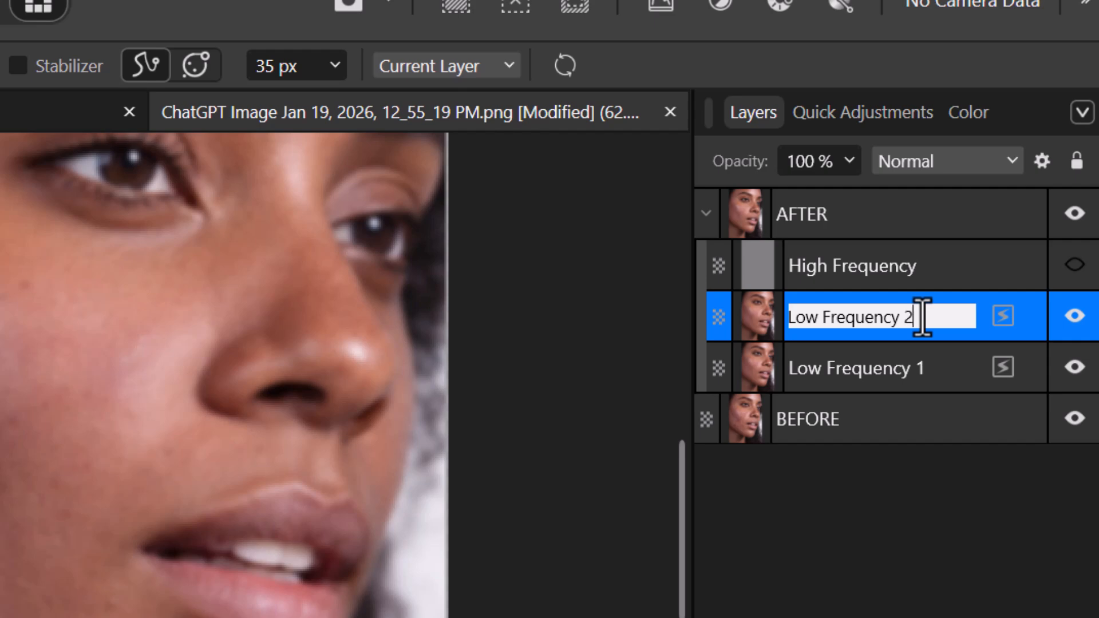
pyautogui.press('Return')
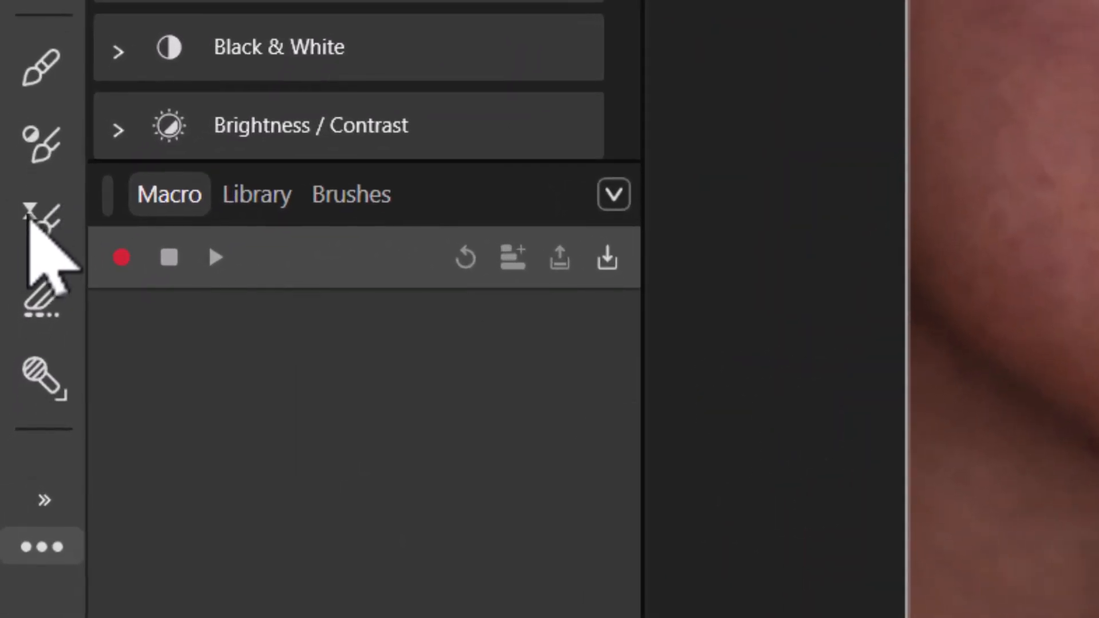
# Paint a Gaussian Blur live filter at 6% flow over the cheeks, chin and forehead on the Low Frequency 2 layer.
pyautogui.click(30, 216)
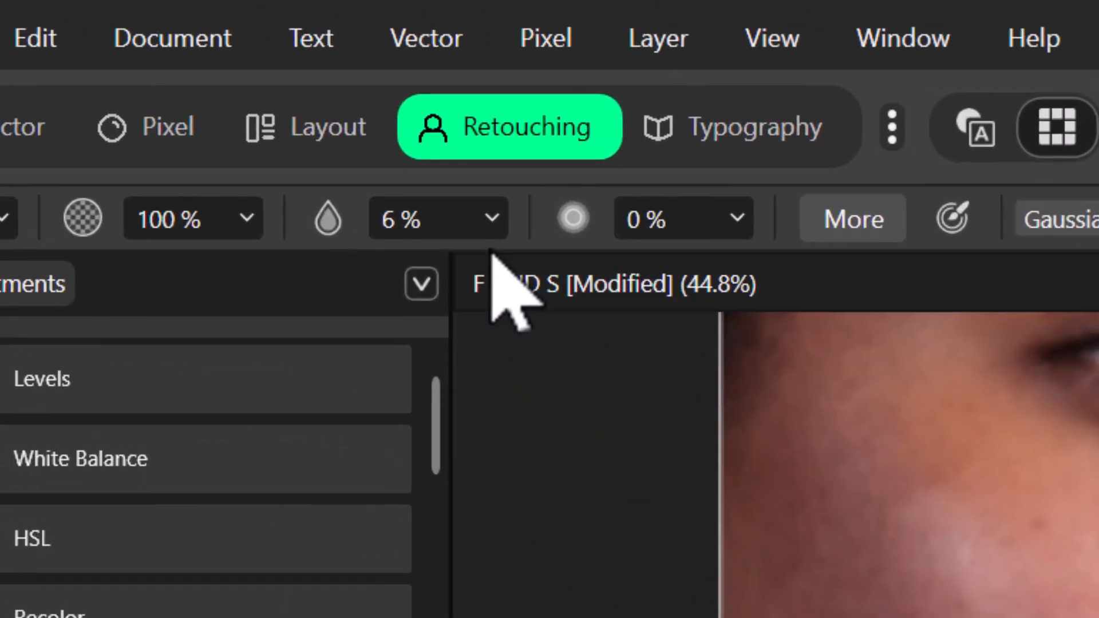
pyautogui.click(492, 220)
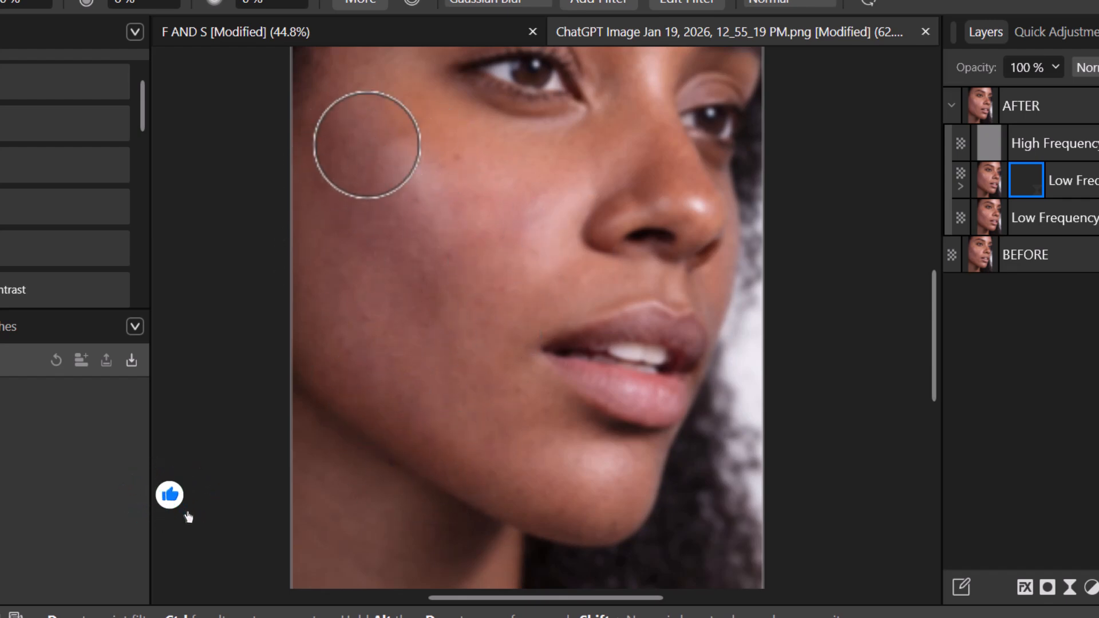
pyautogui.moveTo(537, 443); pyautogui.dragTo(550, 410)
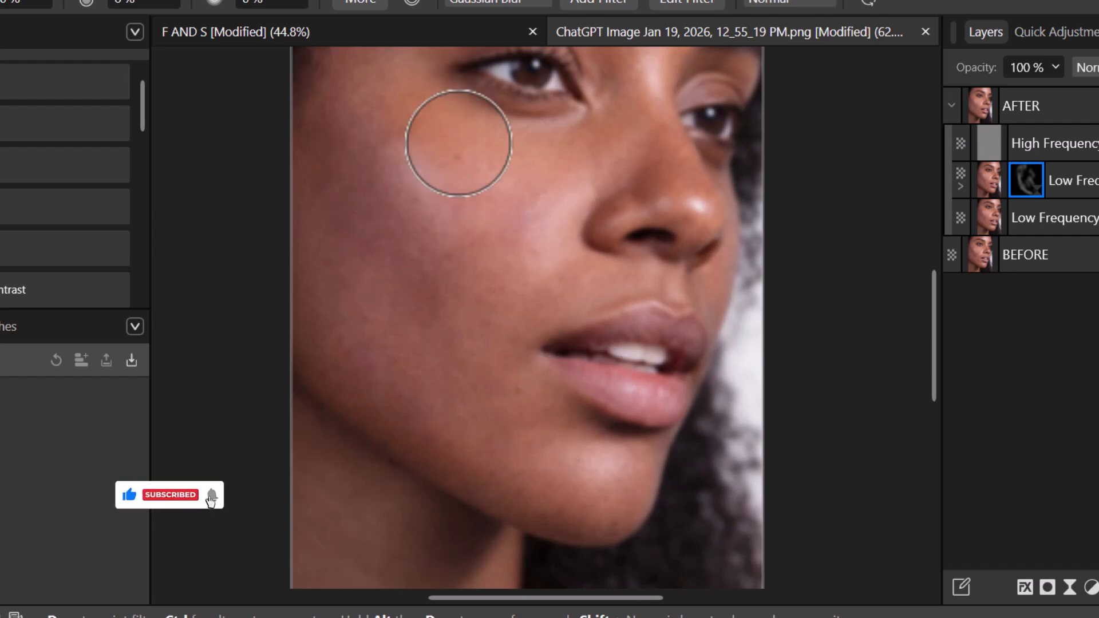
pyautogui.moveTo(633, 177); pyautogui.dragTo(495, 284)
pyautogui.moveTo(538, 80)
pyautogui.mouseDown()
pyautogui.moveTo(575, 229)
pyautogui.moveTo(318, 192)
pyautogui.moveTo(617, 204)
pyautogui.mouseUp()
pyautogui.moveTo(549, 380); pyautogui.dragTo(529, 131)
pyautogui.moveTo(458, 476); pyautogui.dragTo(532, 321)
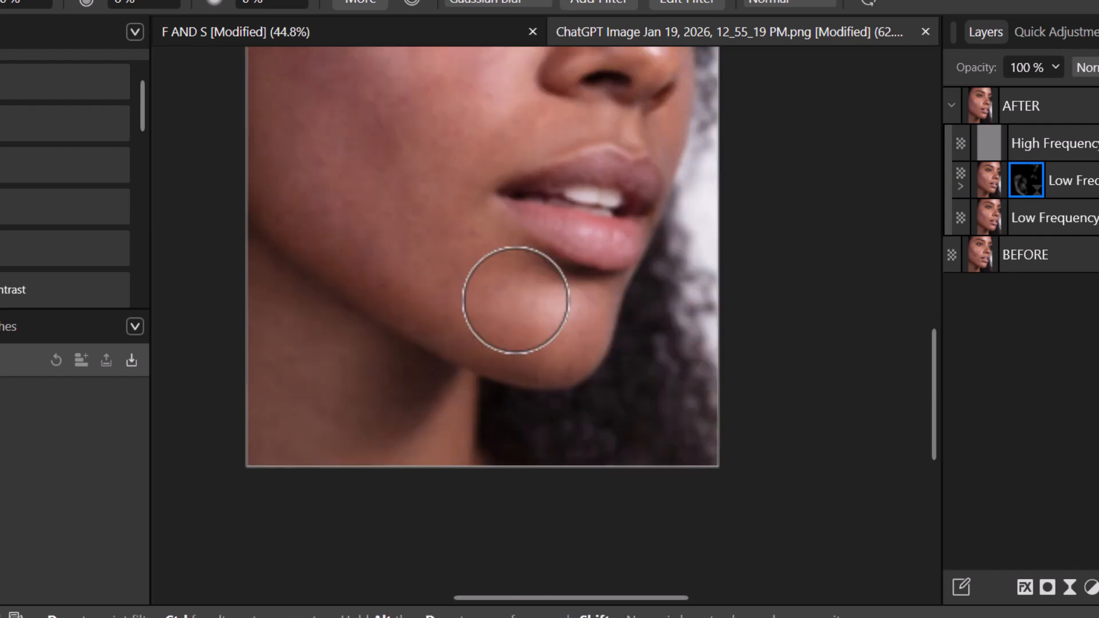
pyautogui.moveTo(412, 200); pyautogui.dragTo(390, 472)
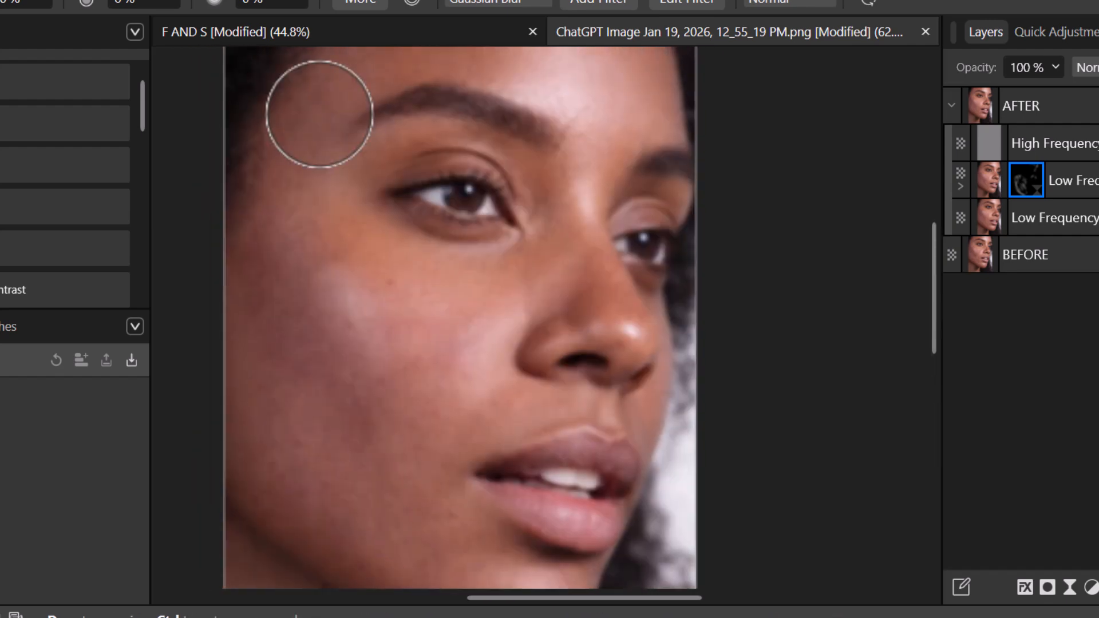
pyautogui.moveTo(489, 447); pyautogui.dragTo(528, 369)
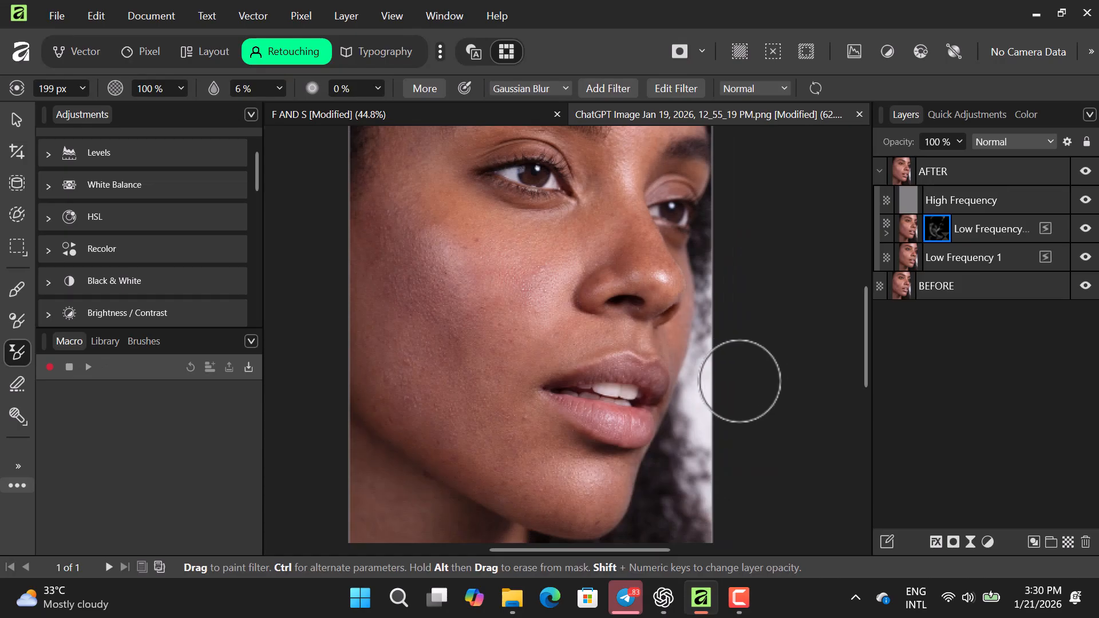
# Toggle the AFTER group's visibility to compare it with BEFORE, and view the whole portrait.
pyautogui.click(1086, 171)
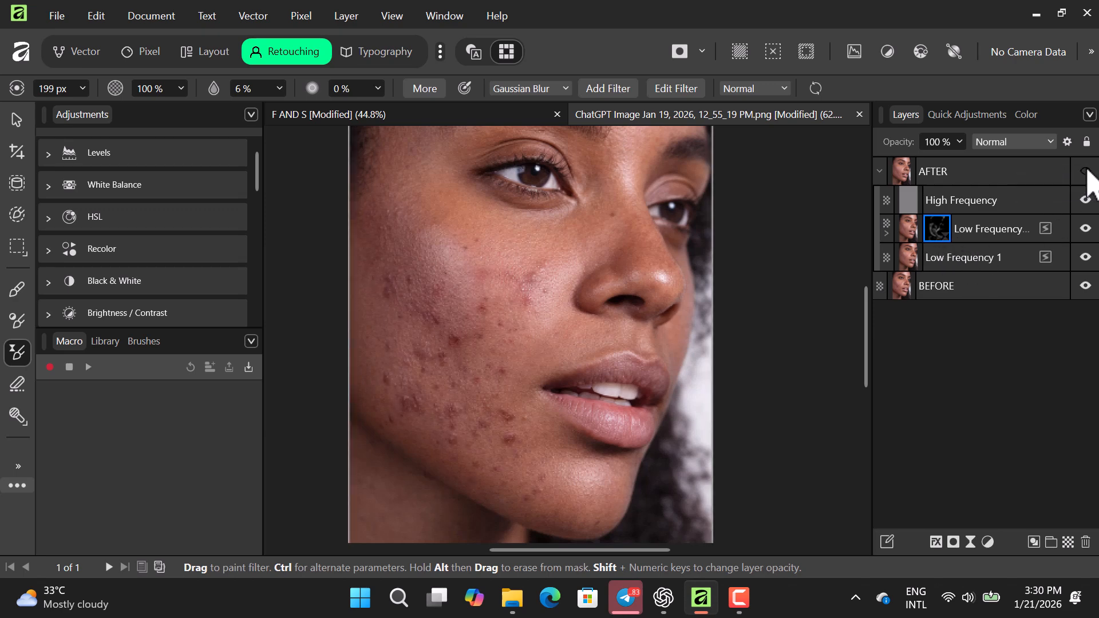
pyautogui.click(1086, 171)
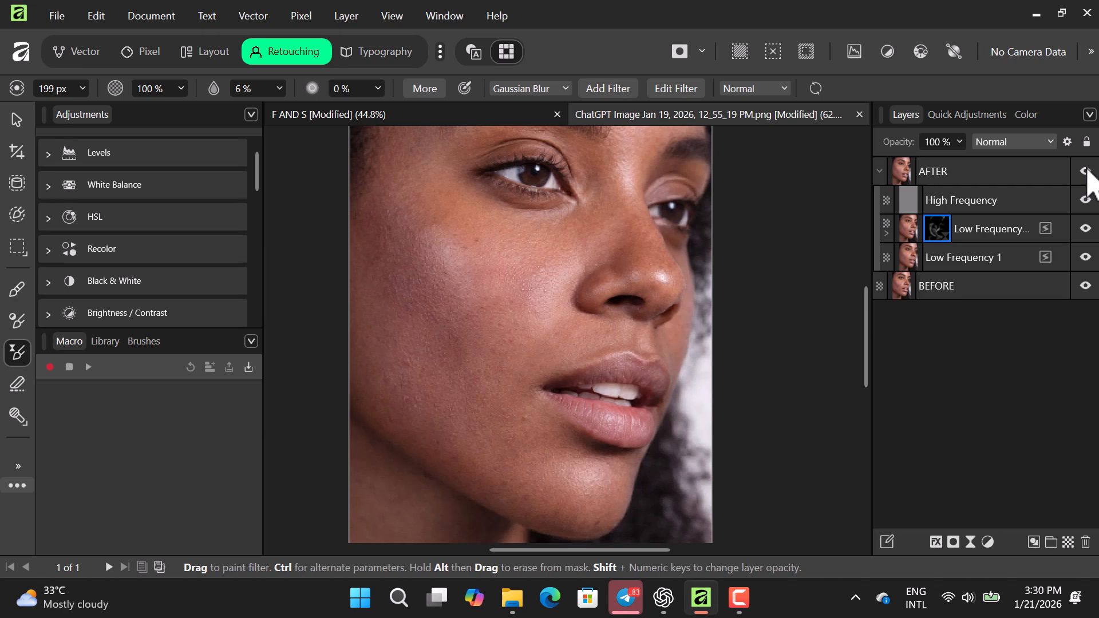
pyautogui.click(1086, 172)
pyautogui.click(1086, 172)
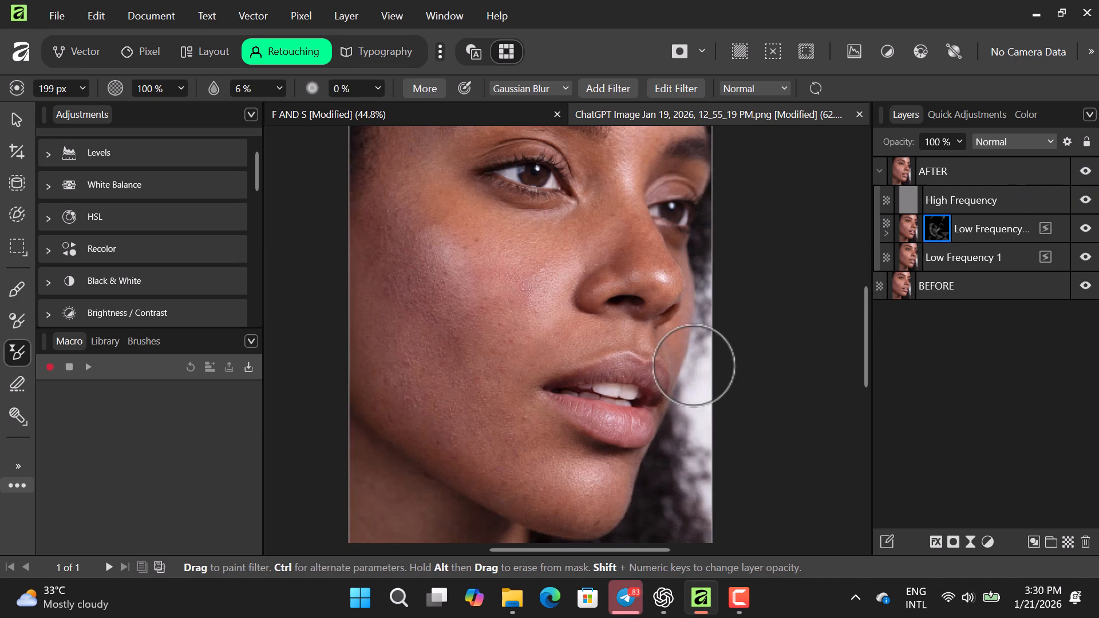
pyautogui.scroll(-5, 694, 365)
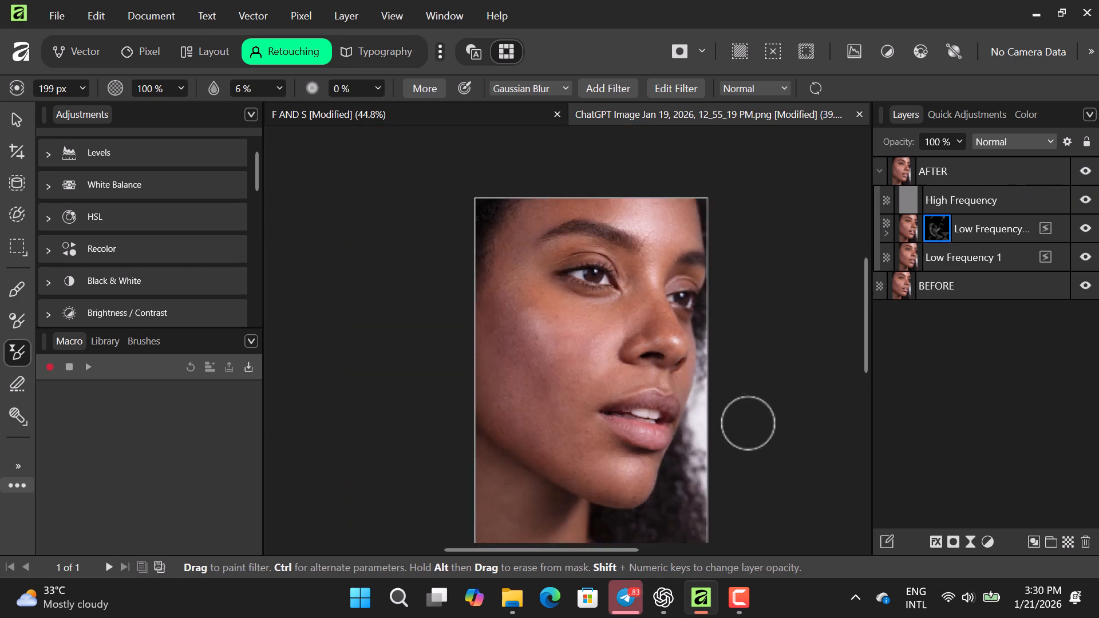
pyautogui.press('space')
pyautogui.moveTo(747, 453); pyautogui.dragTo(717, 416)
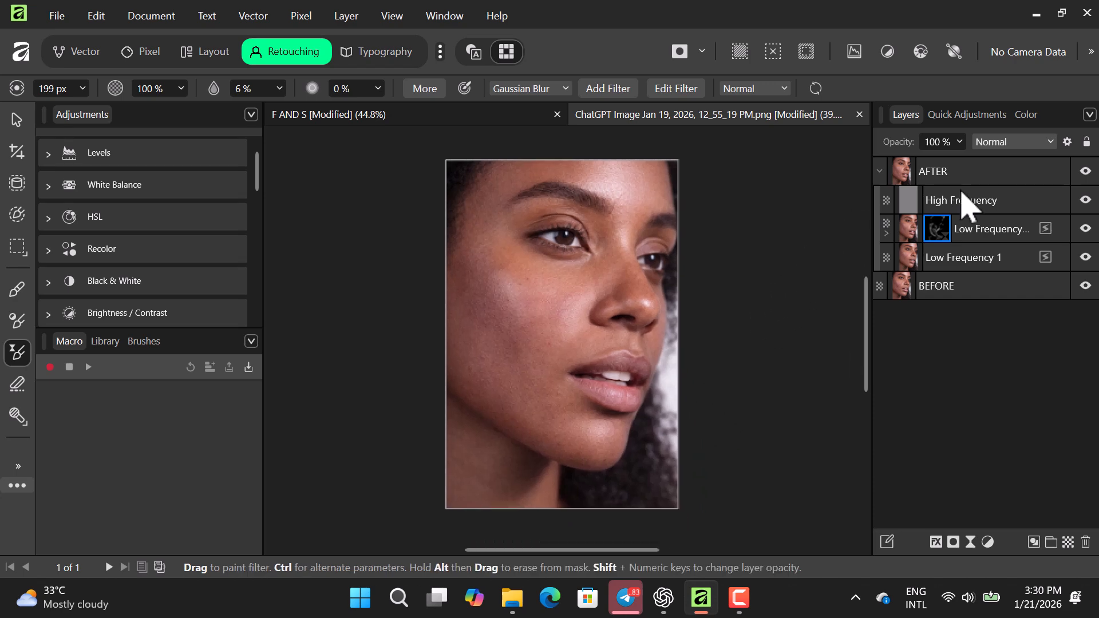
# Collapse the AFTER group, select it and open its Quick Adjustments.
pyautogui.click(880, 171)
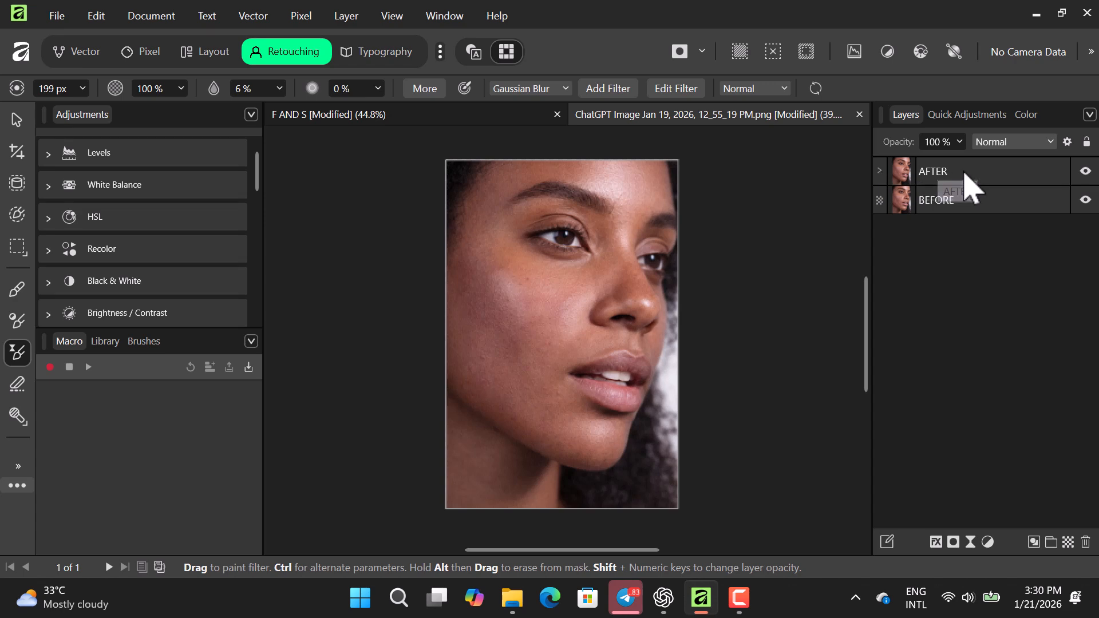
pyautogui.moveTo(966, 183); pyautogui.dragTo(969, 182)
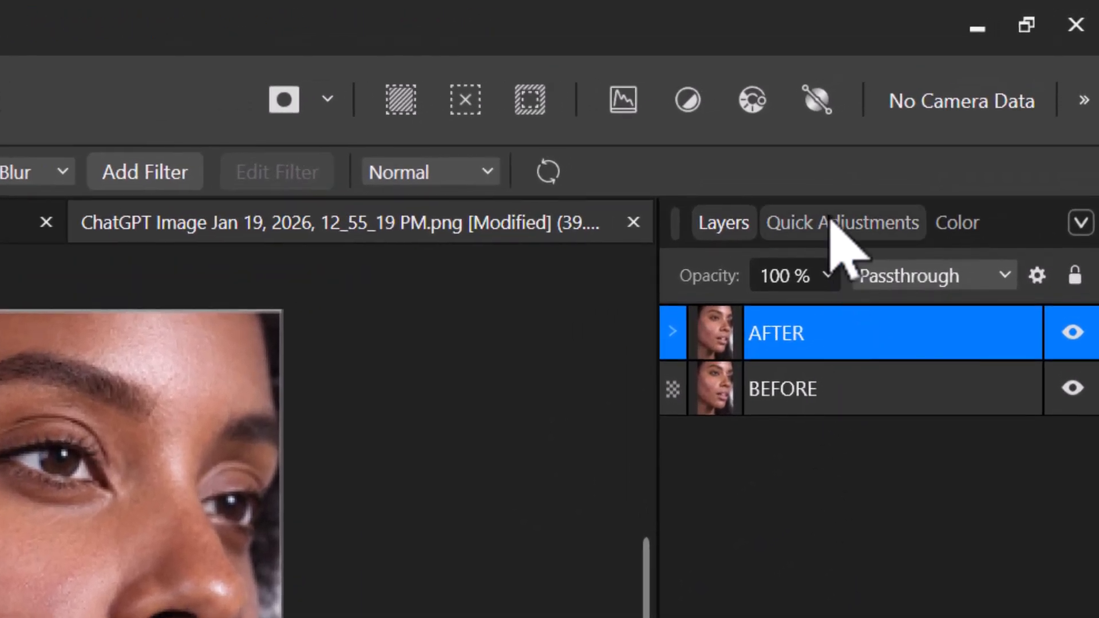
pyautogui.click(961, 114)
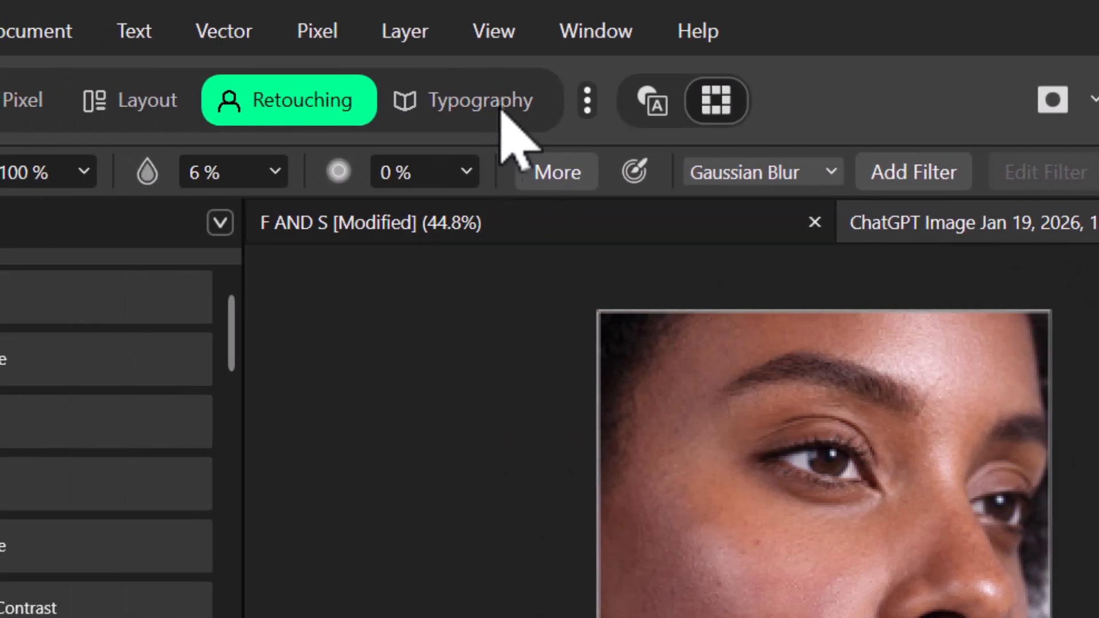
pyautogui.click(561, 33)
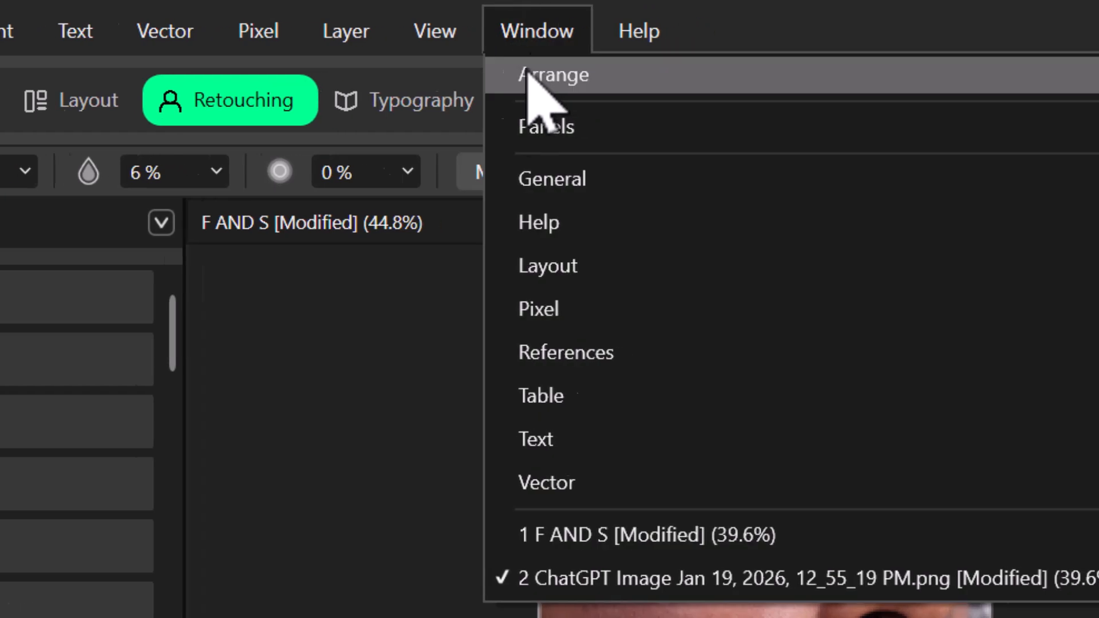
pyautogui.moveTo(167, 196)
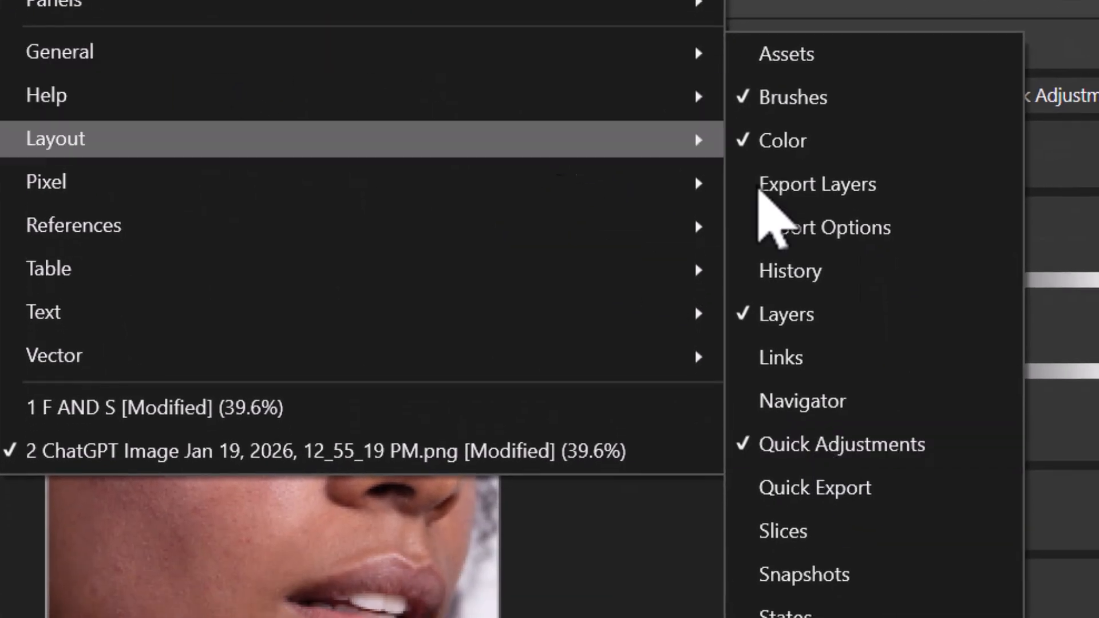
pyautogui.click(847, 316)
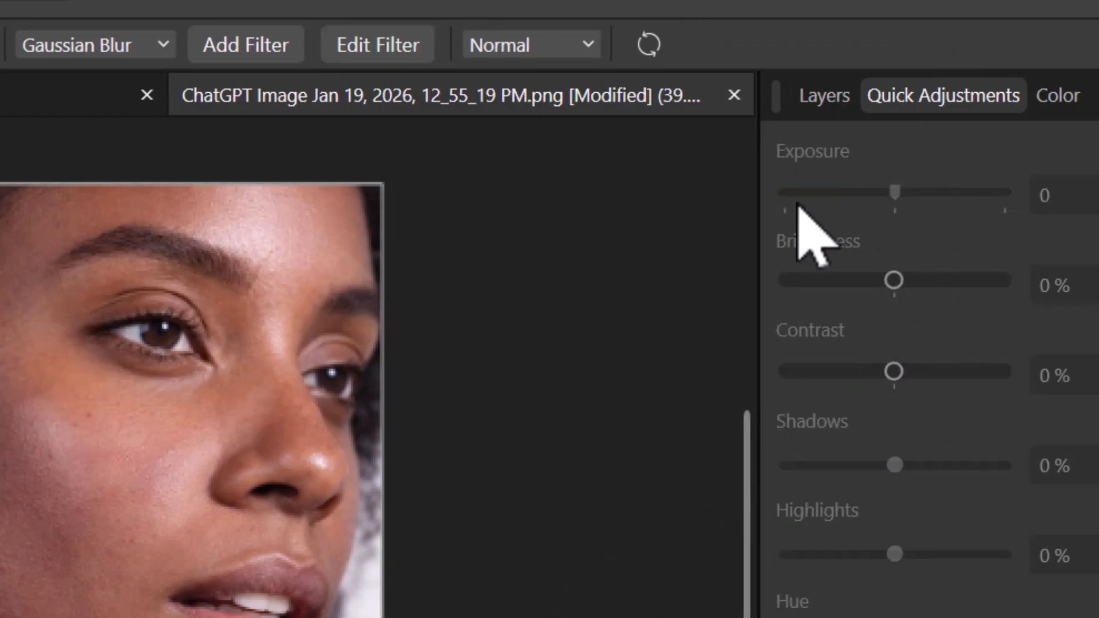
# Set the AFTER group's sharpness to 13% and clarity to -68% in the Quick Adjustments, and check the skin texture.
pyautogui.click(825, 98)
pyautogui.click(947, 189)
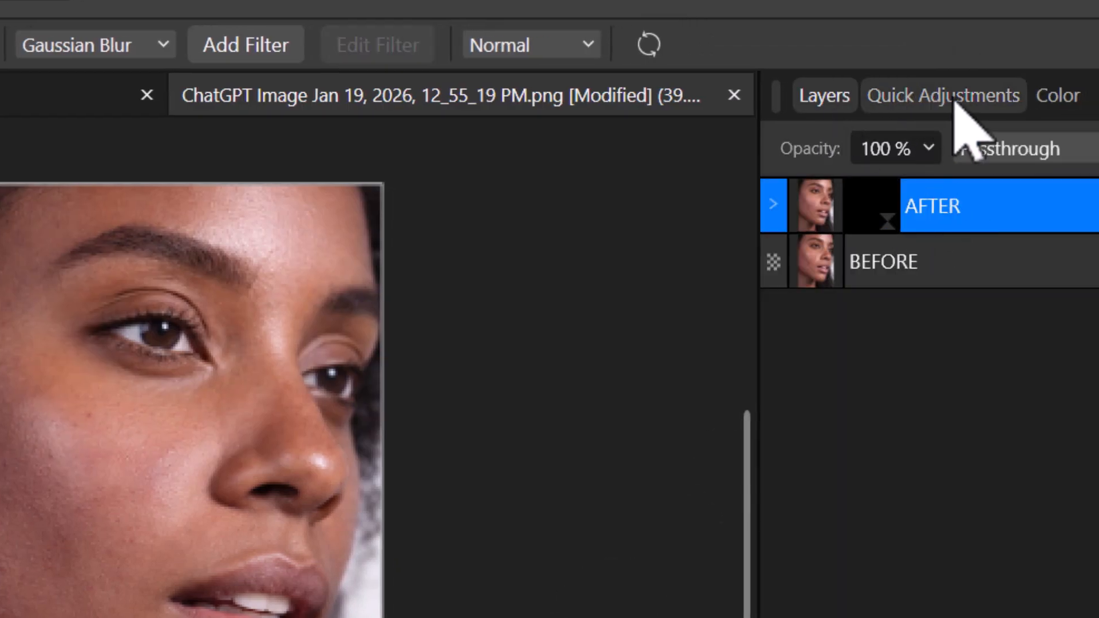
pyautogui.click(930, 98)
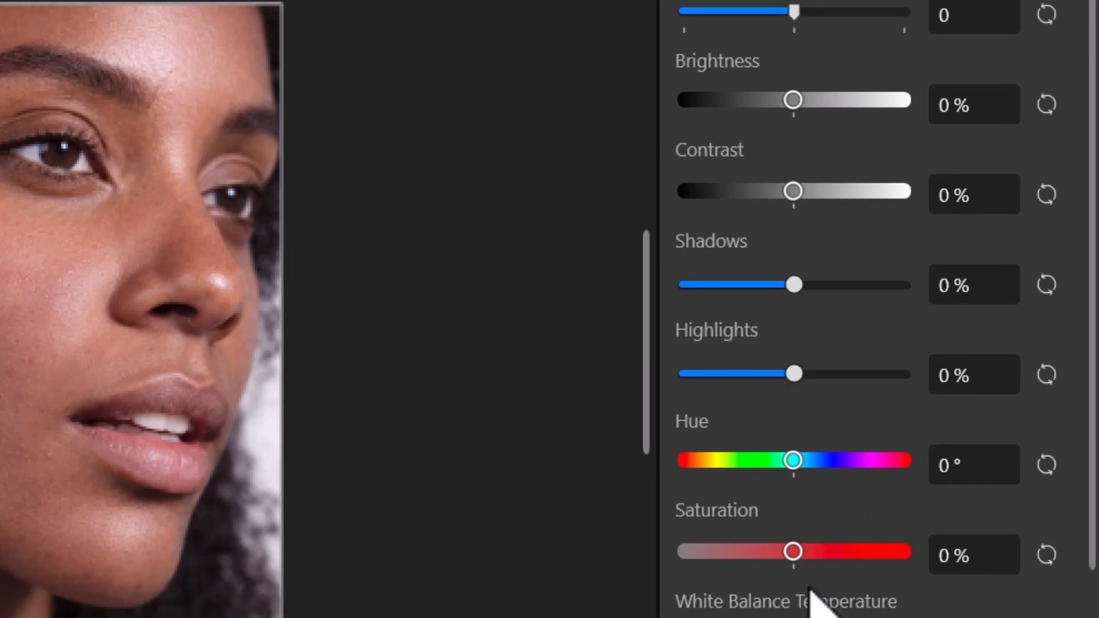
pyautogui.scroll(-5, 842, 607)
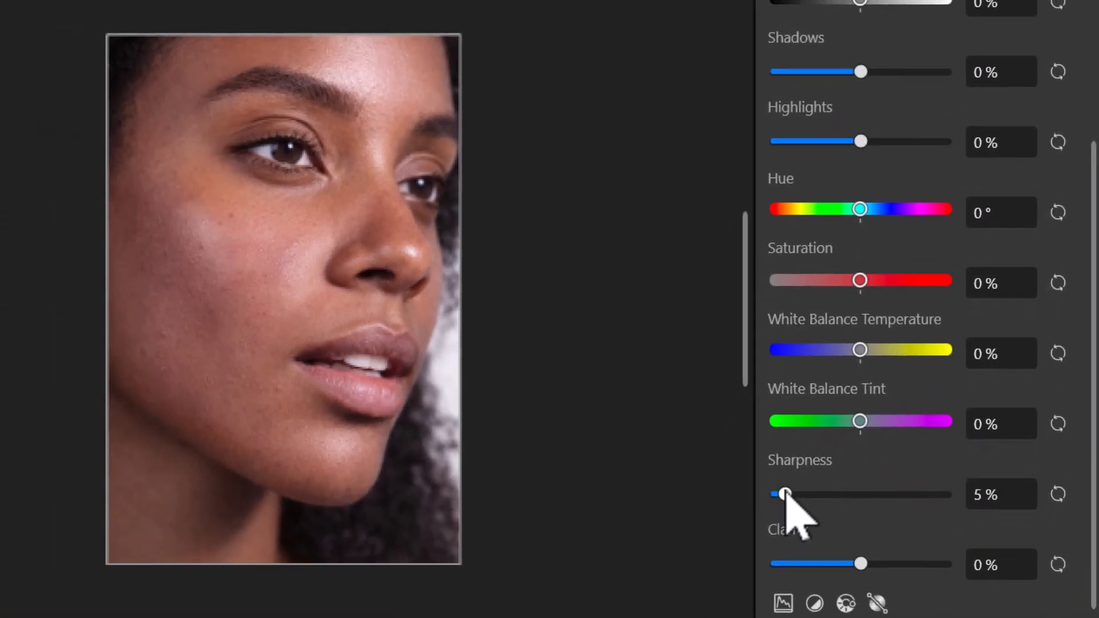
pyautogui.scroll(2, 342, 338)
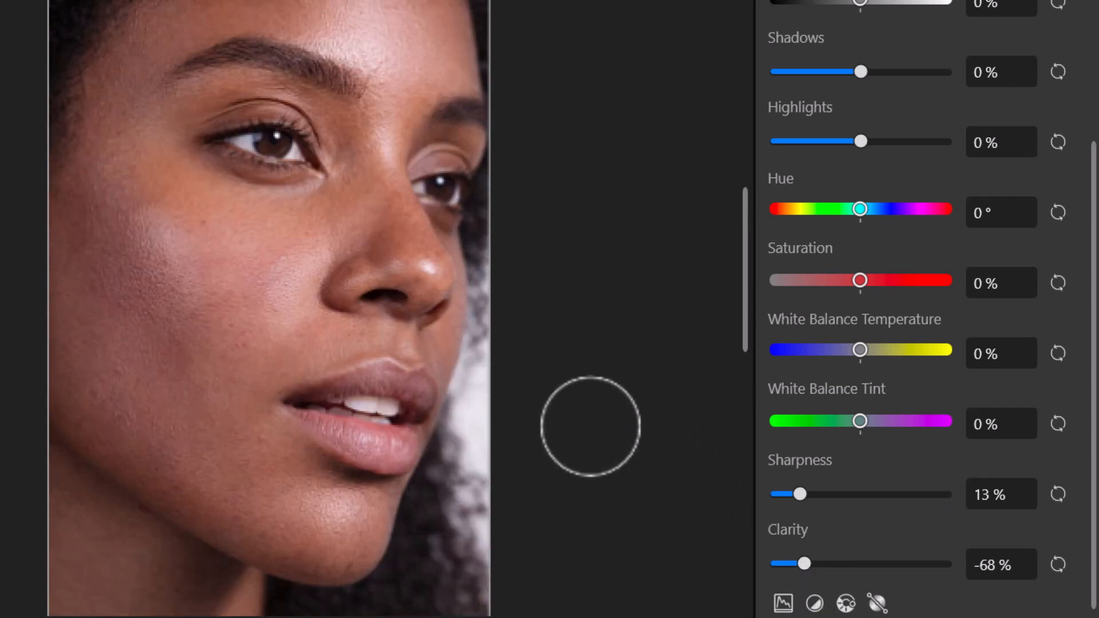
pyautogui.scroll(-1, 592, 407)
pyautogui.scroll(2, 594, 402)
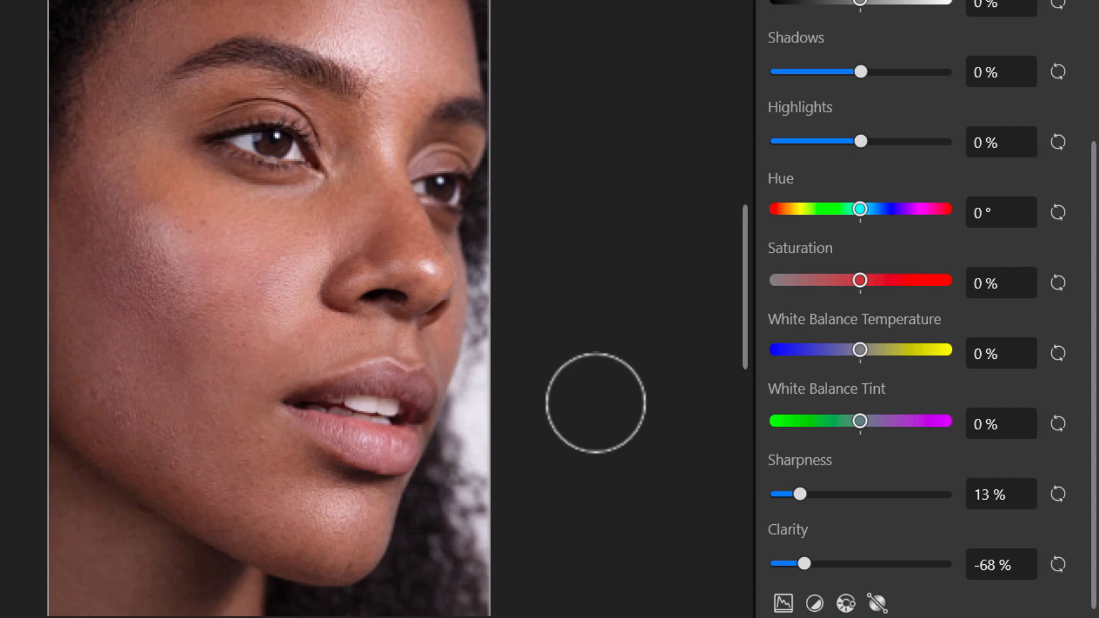
pyautogui.scroll(1, 596, 403)
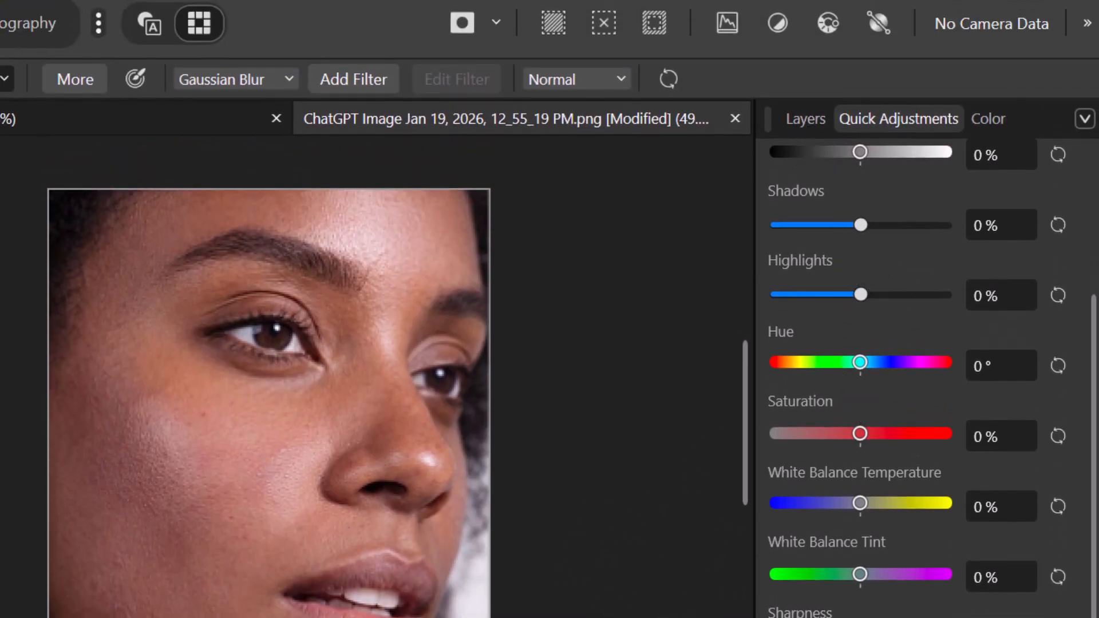
# Add a Vibrance adjustment layer above the AFTER group with vibrance at 14%.
pyautogui.click(804, 120)
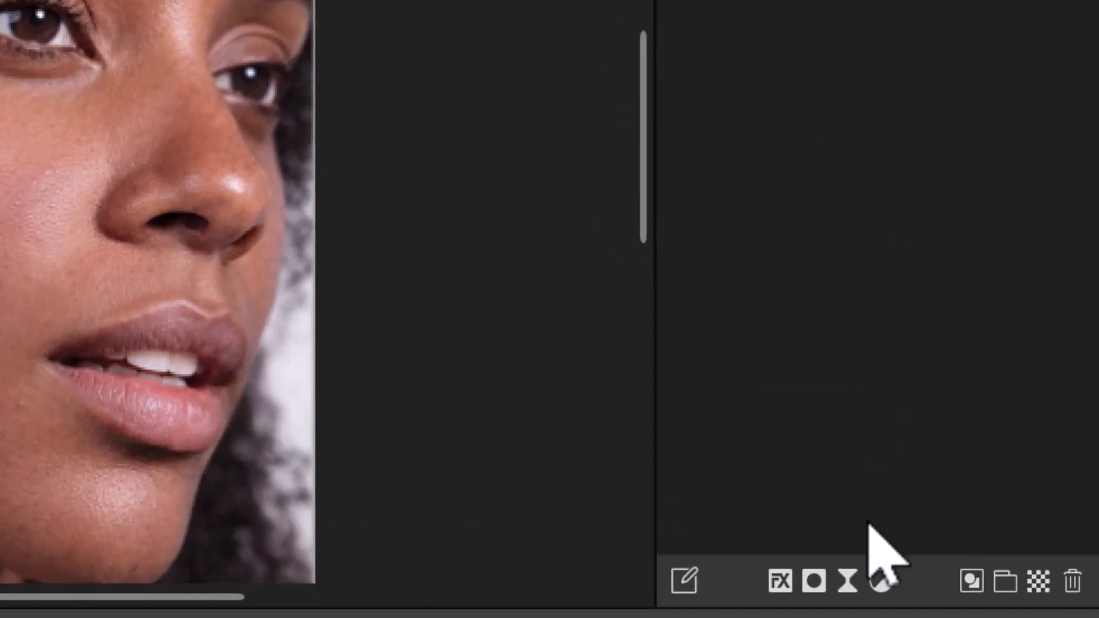
pyautogui.click(877, 570)
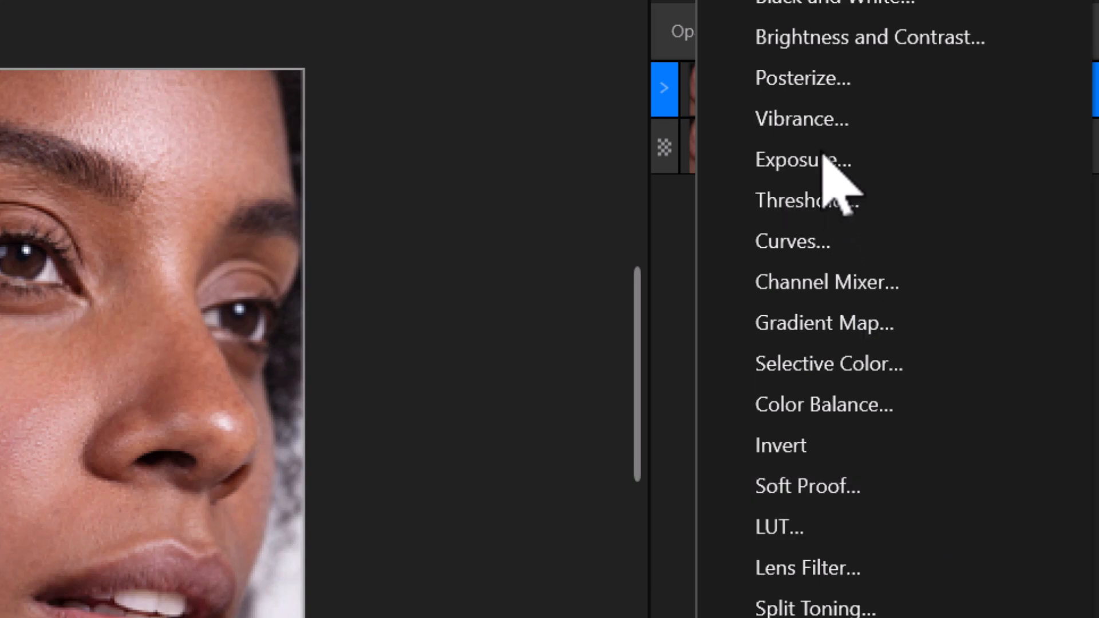
pyautogui.click(831, 122)
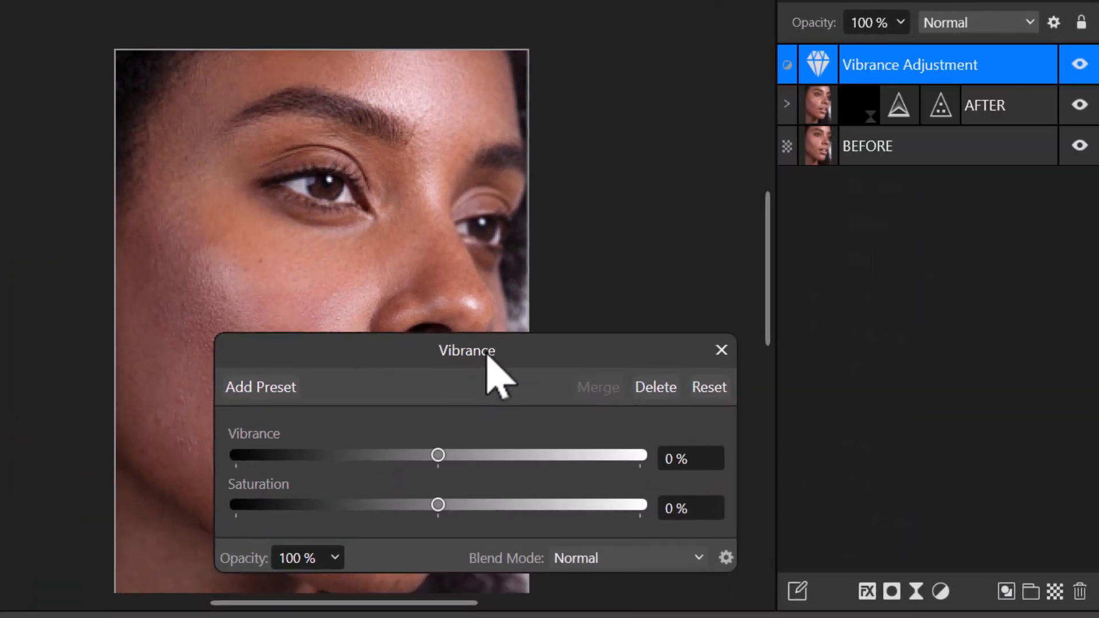
pyautogui.moveTo(523, 355); pyautogui.dragTo(853, 268)
pyautogui.scroll(-3, 435, 476)
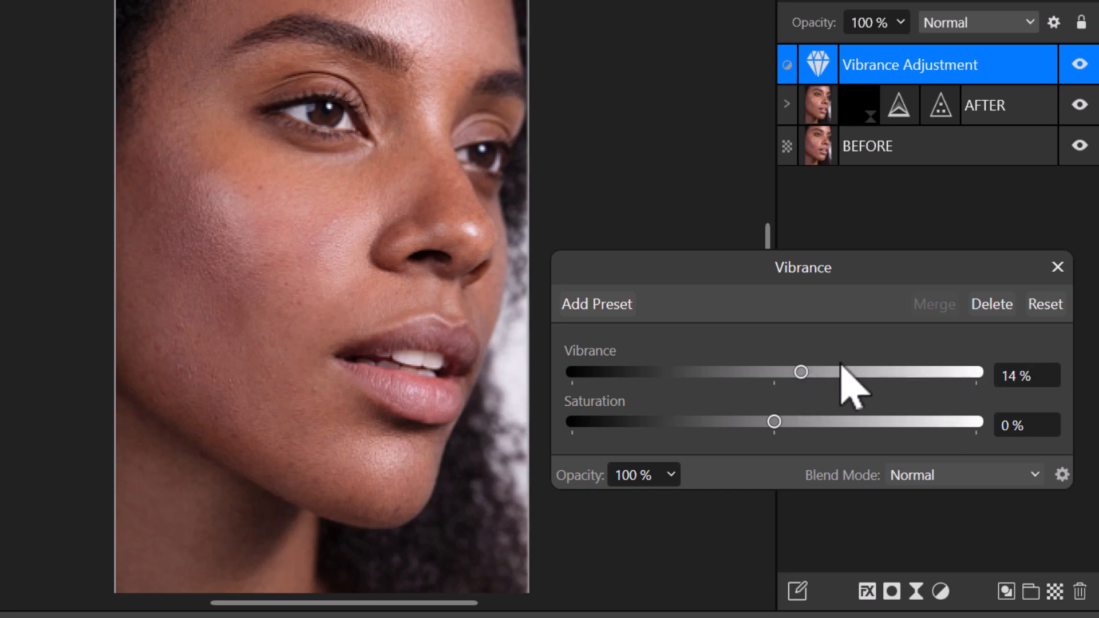
pyautogui.click(1057, 268)
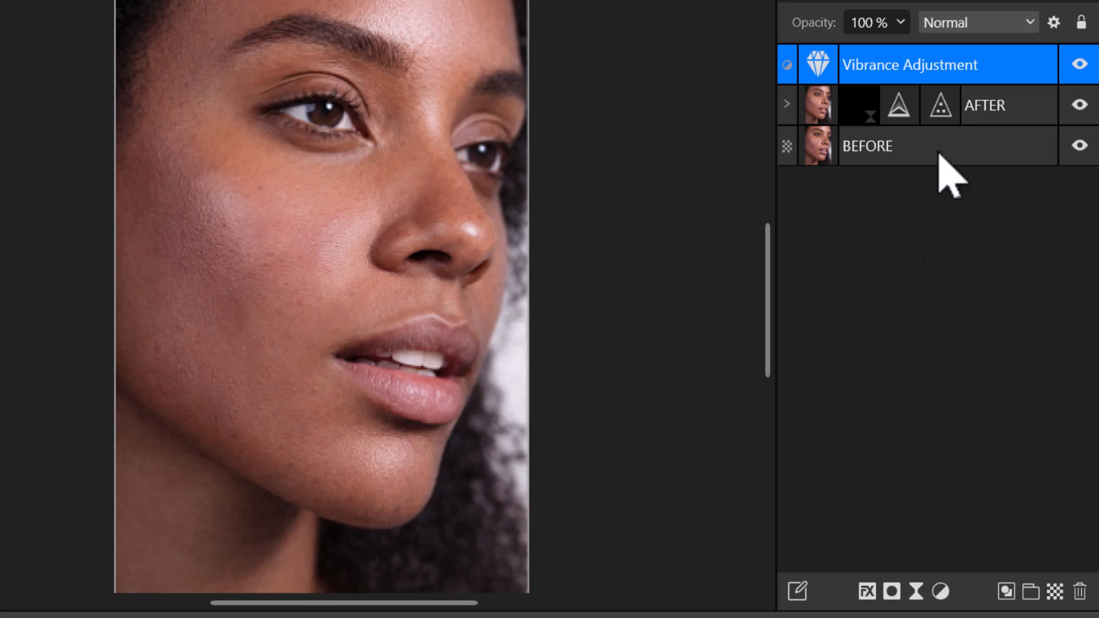
# Move the Vibrance adjustment into the AFTER group and toggle the group's visibility to compare it with BEFORE.
pyautogui.moveTo(849, 66); pyautogui.dragTo(994, 106)
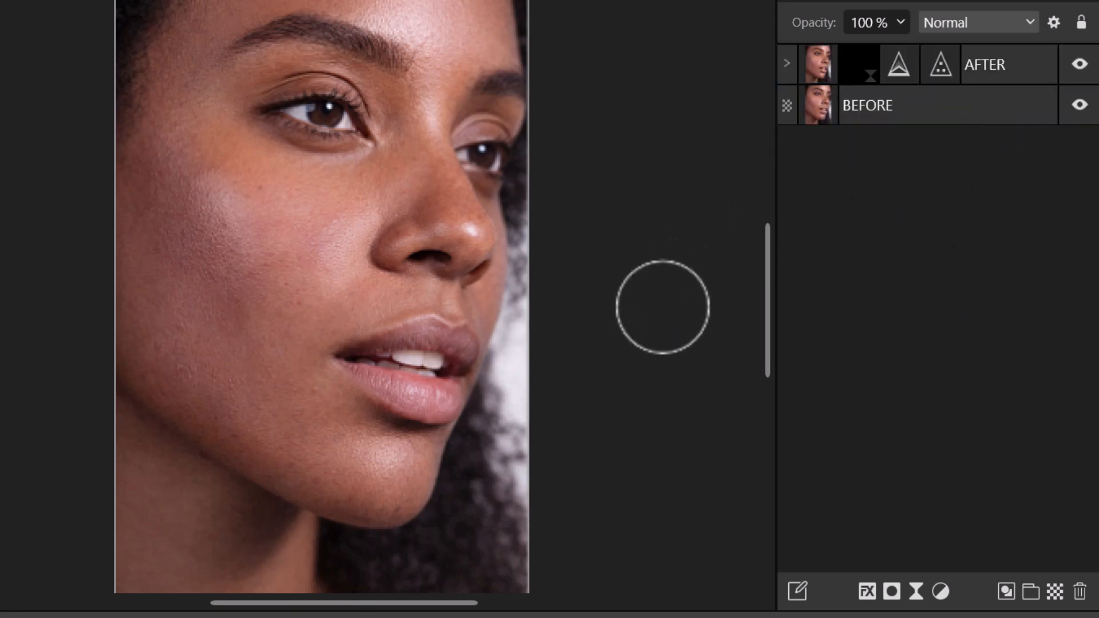
pyautogui.click(1079, 65)
pyautogui.click(1079, 64)
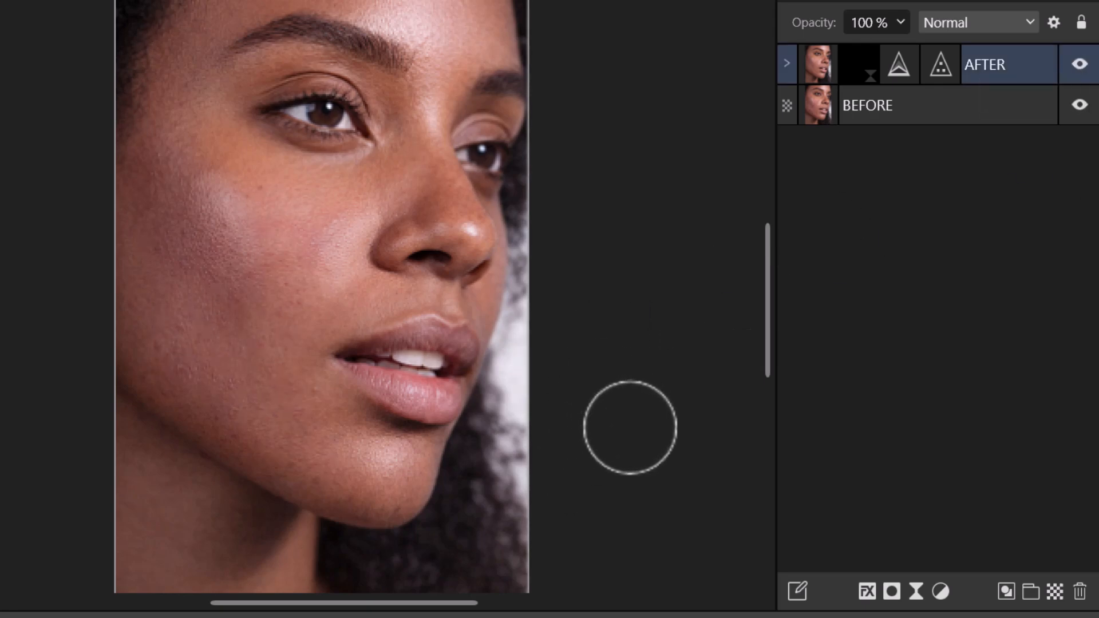
pyautogui.scroll(2, 623, 416)
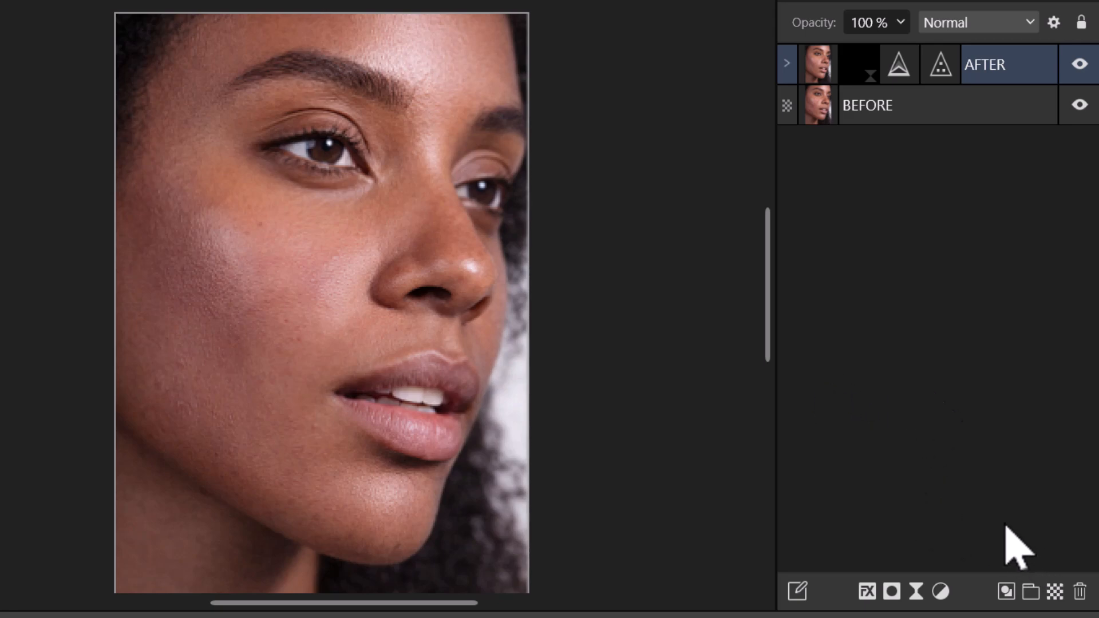
# Add a Curves adjustment that lifts the midtones, with a curve point at X 0.49 and Y 0.546.
pyautogui.click(942, 593)
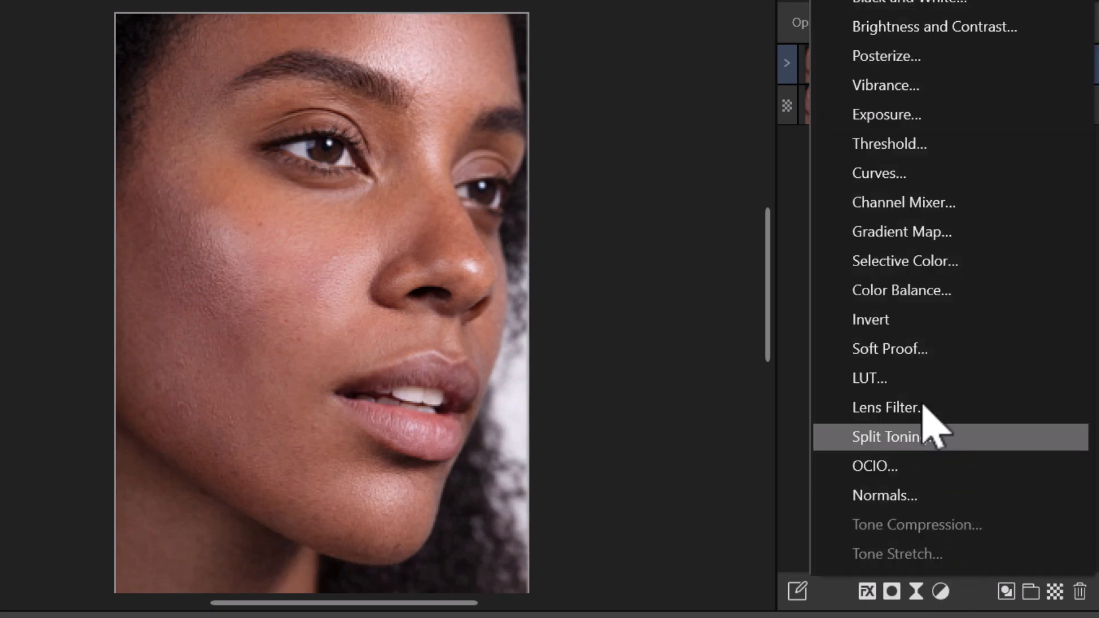
pyautogui.click(894, 182)
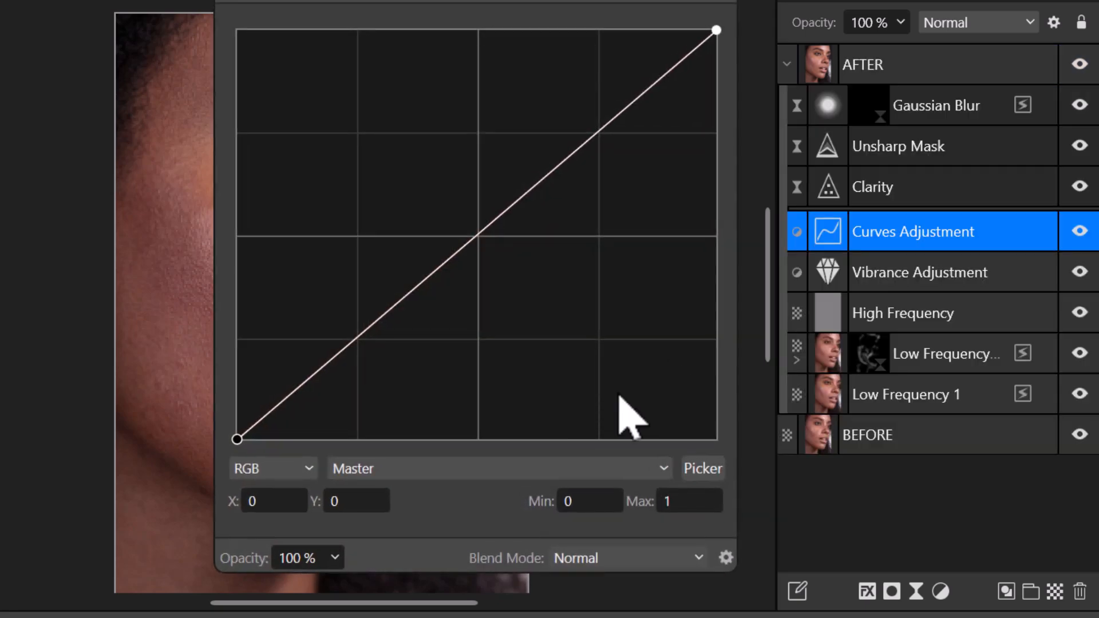
pyautogui.moveTo(184, 434); pyautogui.dragTo(44, 366)
pyautogui.moveTo(539, 1); pyautogui.dragTo(731, 30)
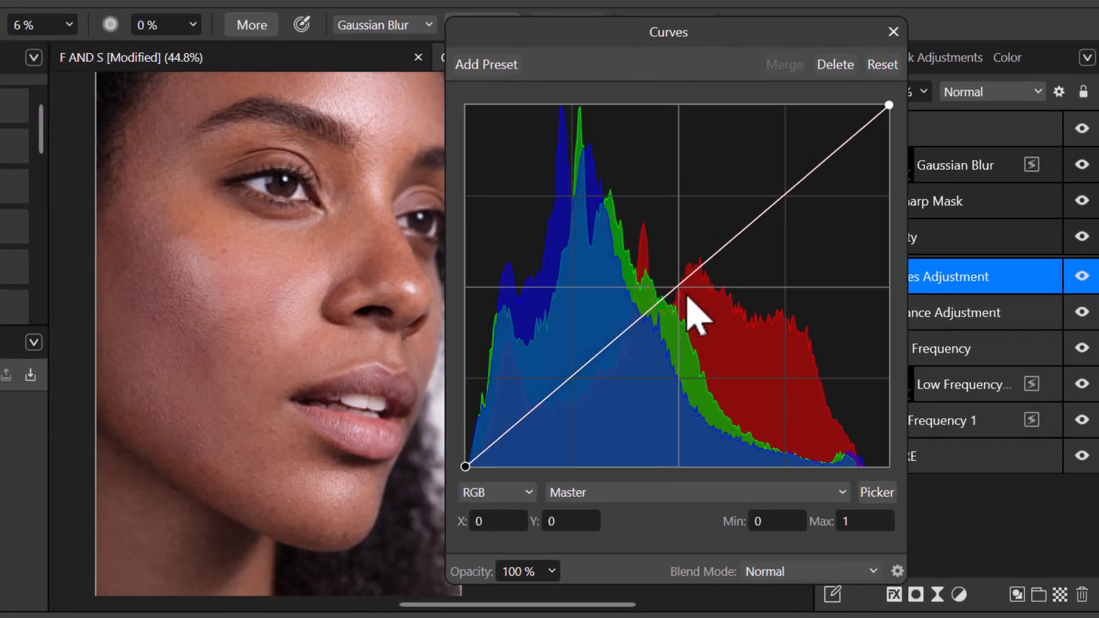
pyautogui.moveTo(675, 289); pyautogui.dragTo(673, 269)
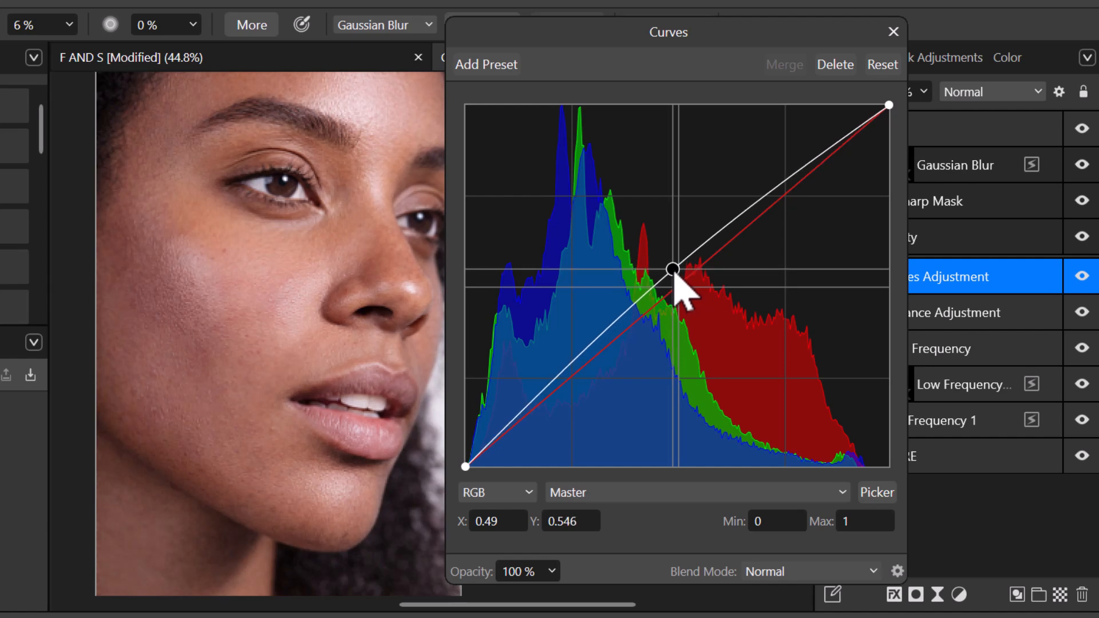
pyautogui.click(893, 32)
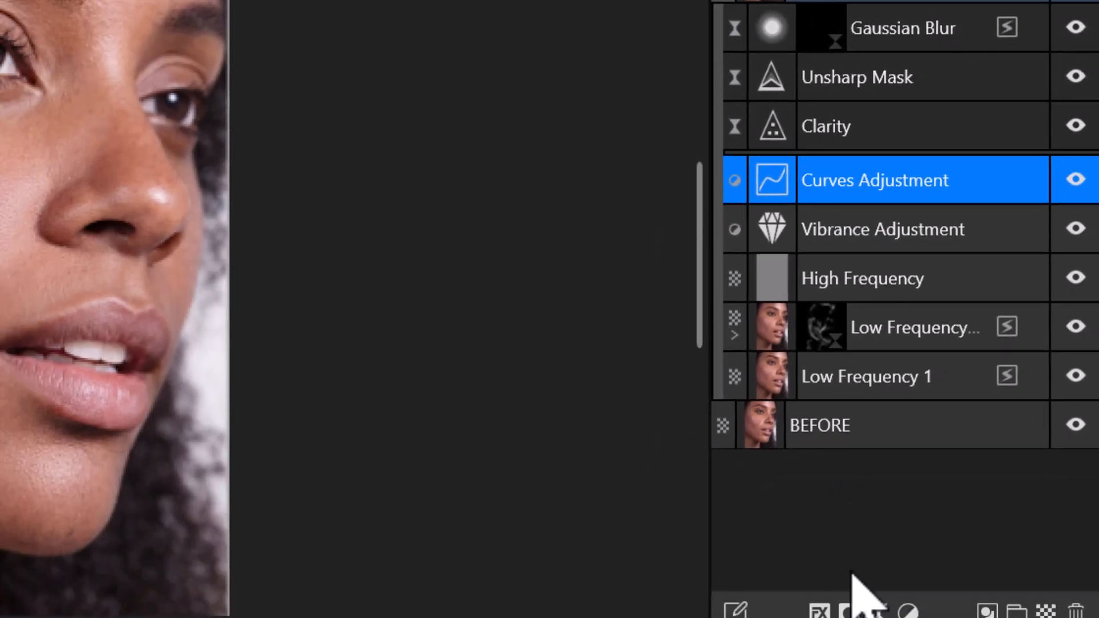
# Add a mask to the Curves adjustment and invert it.
pyautogui.click(847, 606)
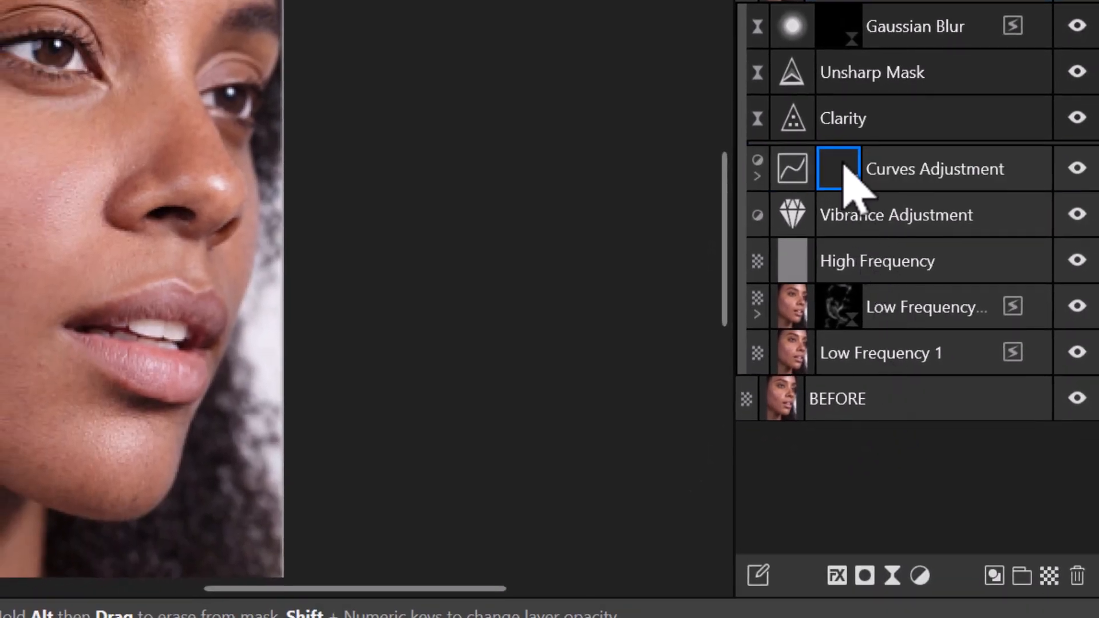
pyautogui.rightClick(843, 165)
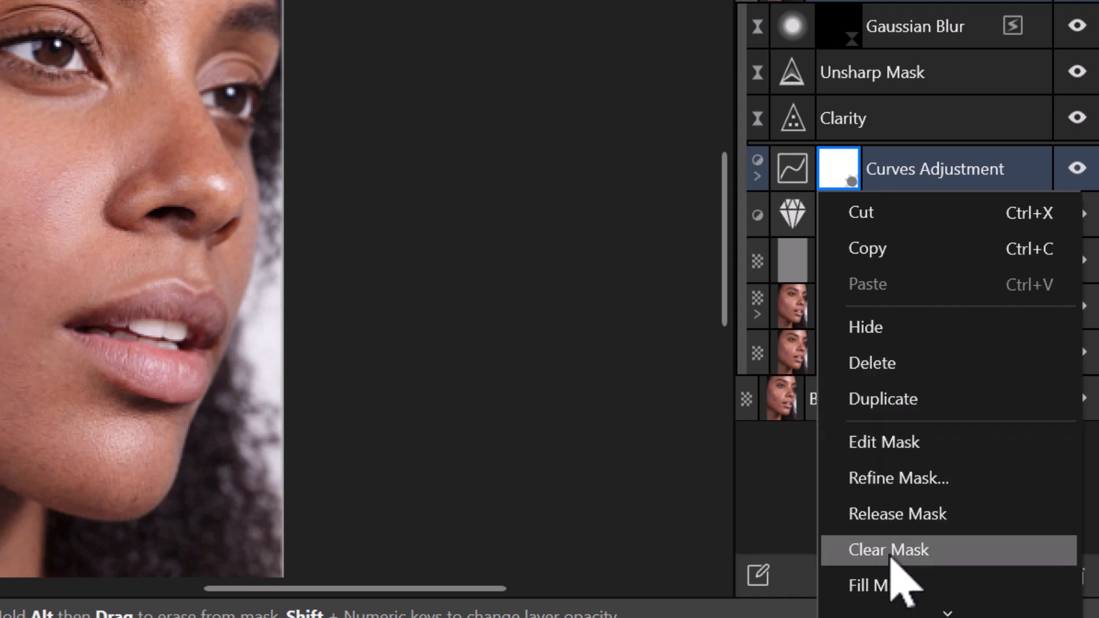
pyautogui.scroll(-2, 910, 524)
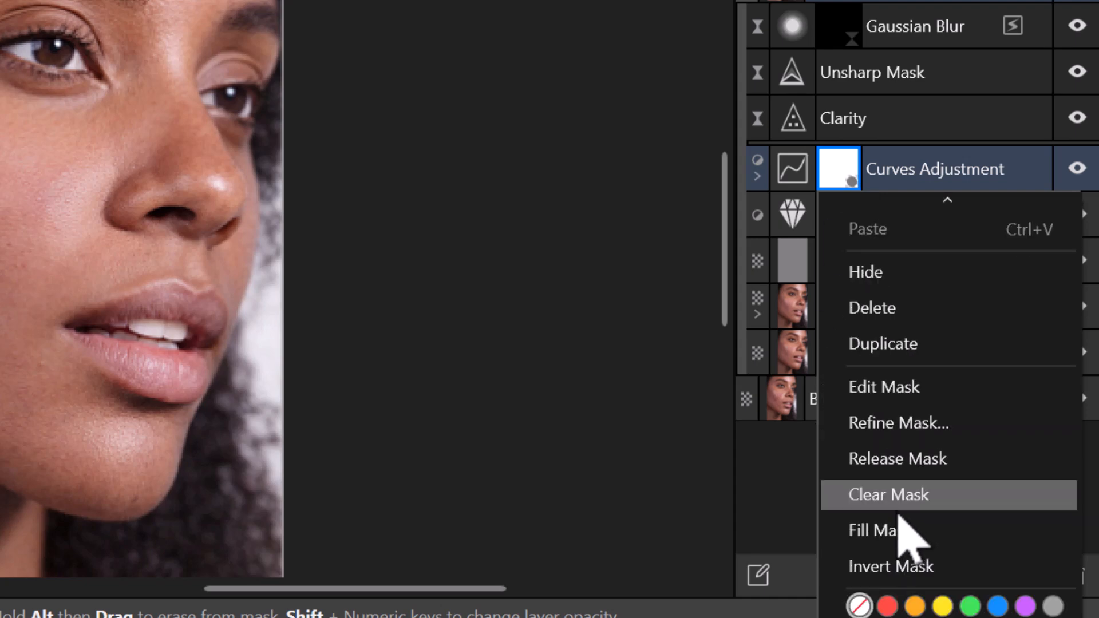
pyautogui.click(891, 566)
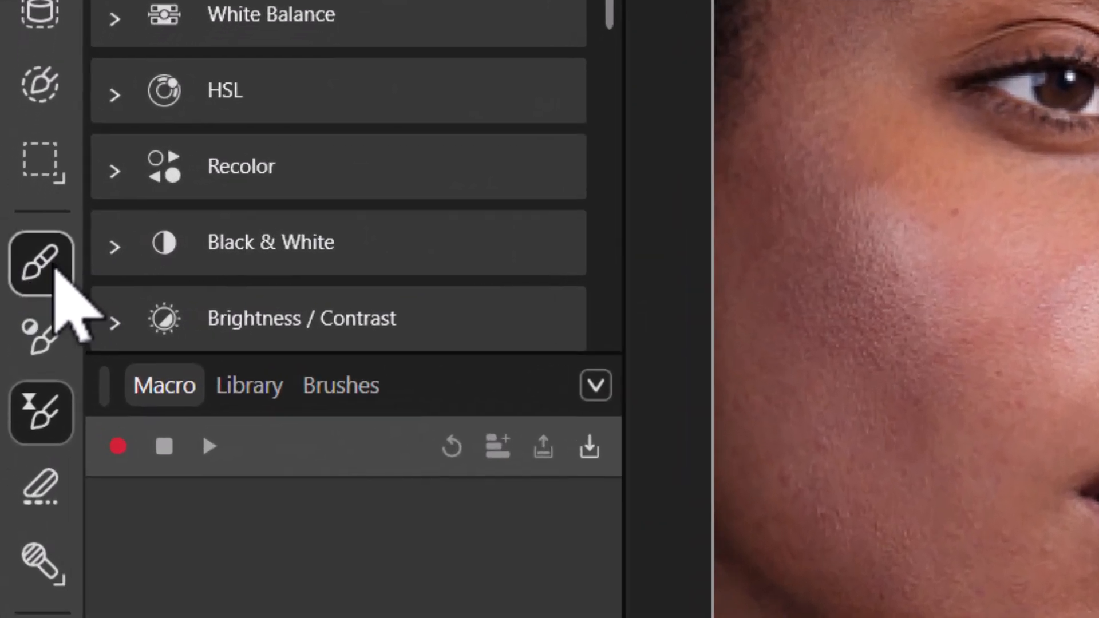
# Paint the highlight areas of the face on the Curves mask in white, using the Paint Brush with 8% flow and 0% hardness.
pyautogui.click(22, 293)
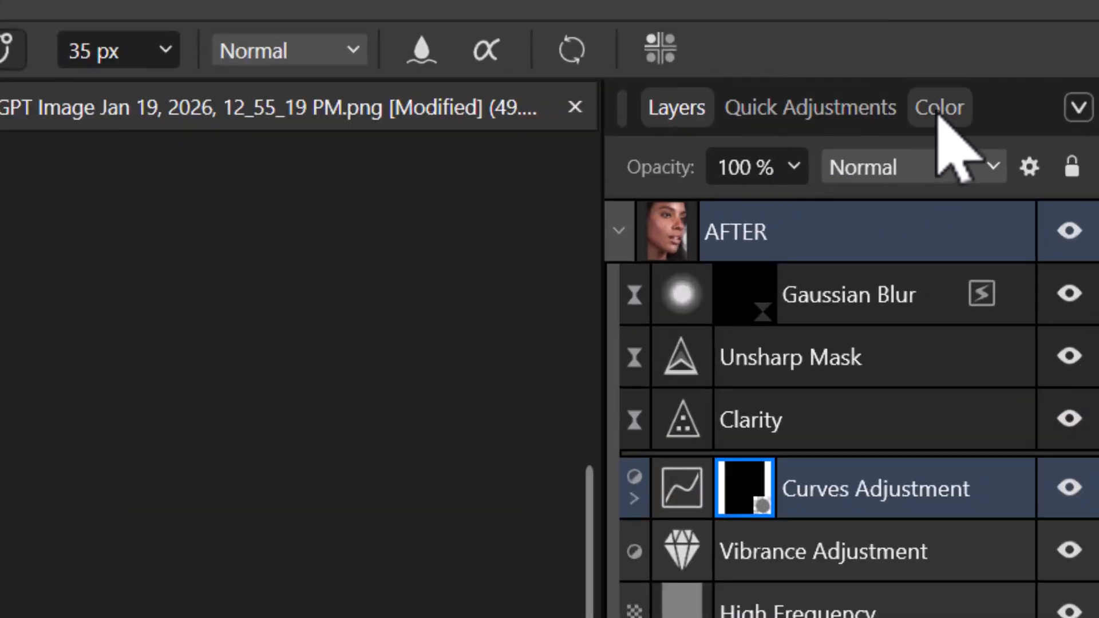
pyautogui.click(938, 112)
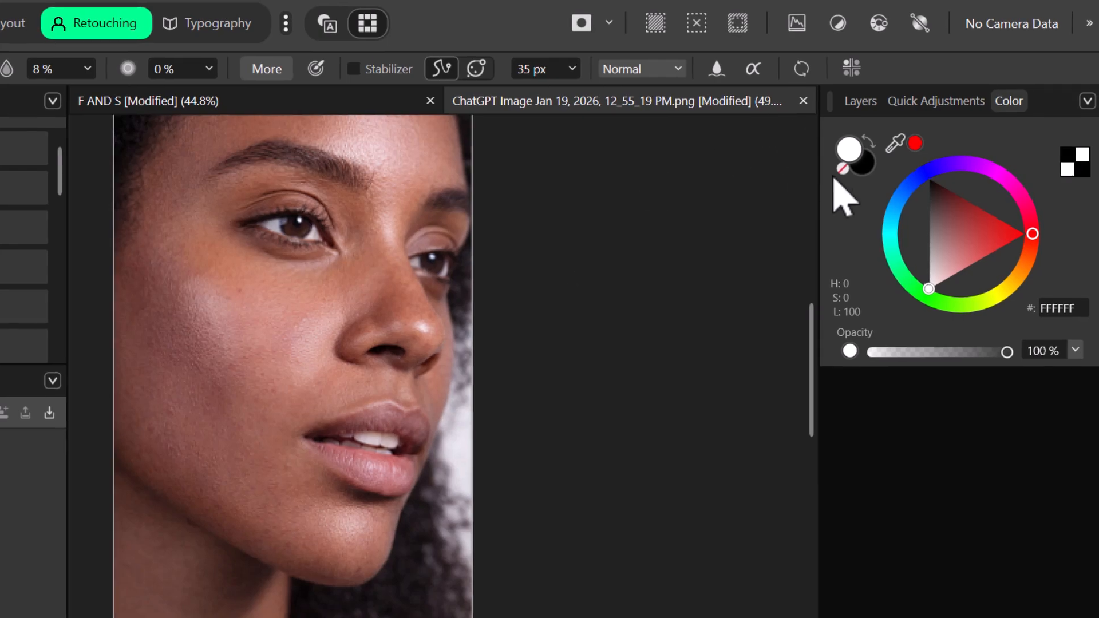
pyautogui.click(861, 101)
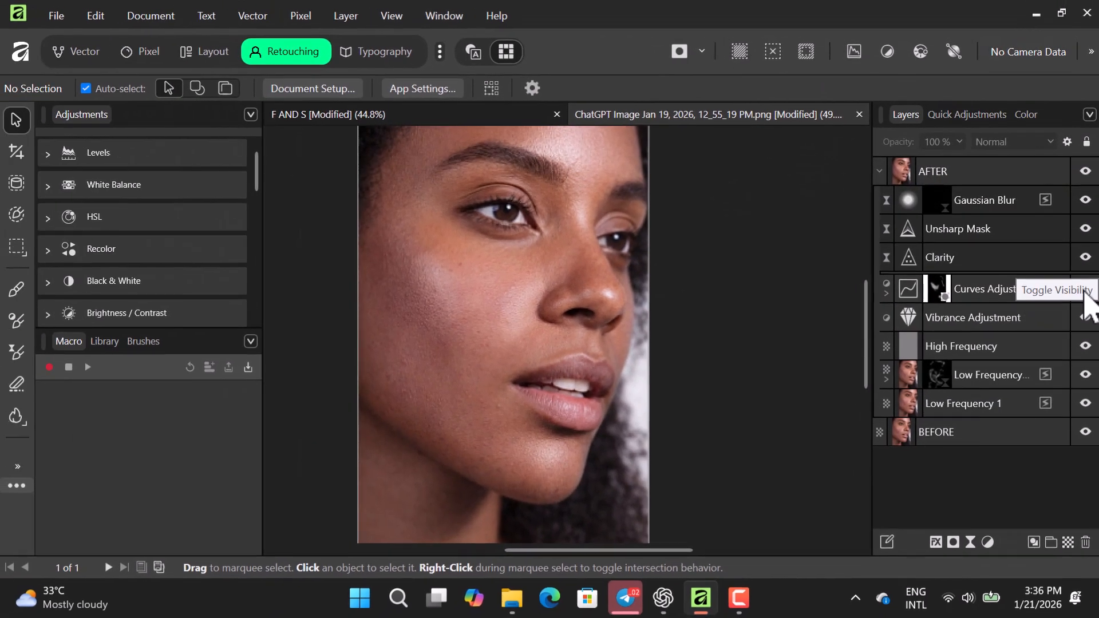
# Toggle the Curves adjustment's visibility to compare the brightened highlights, and rename the layer DODGE.
pyautogui.click(1085, 289)
pyautogui.click(1086, 290)
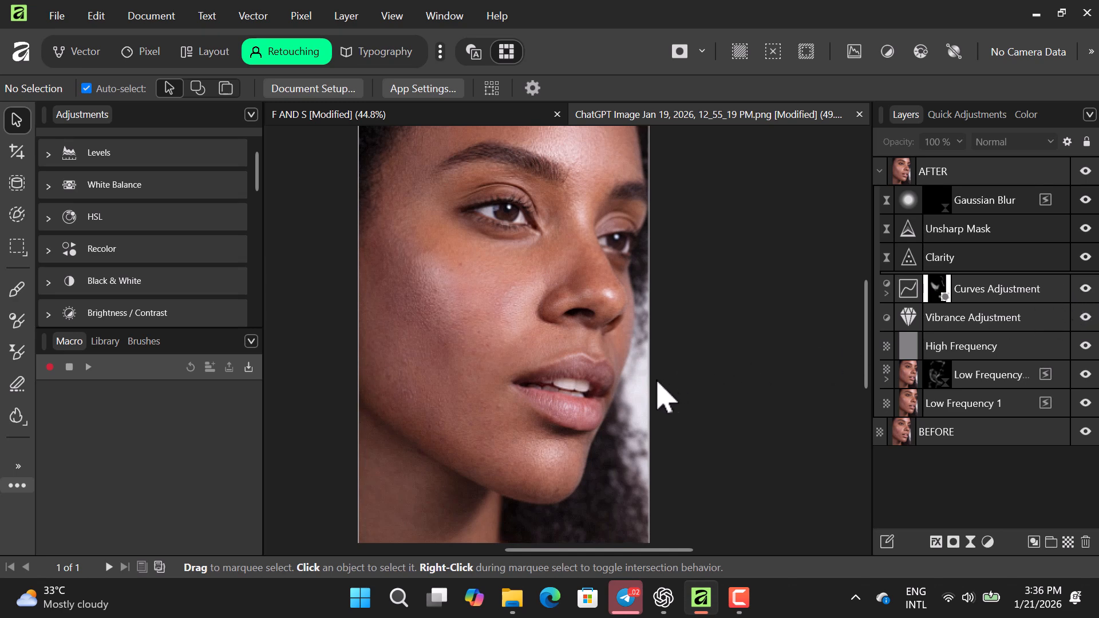
pyautogui.scroll(-2, 671, 395)
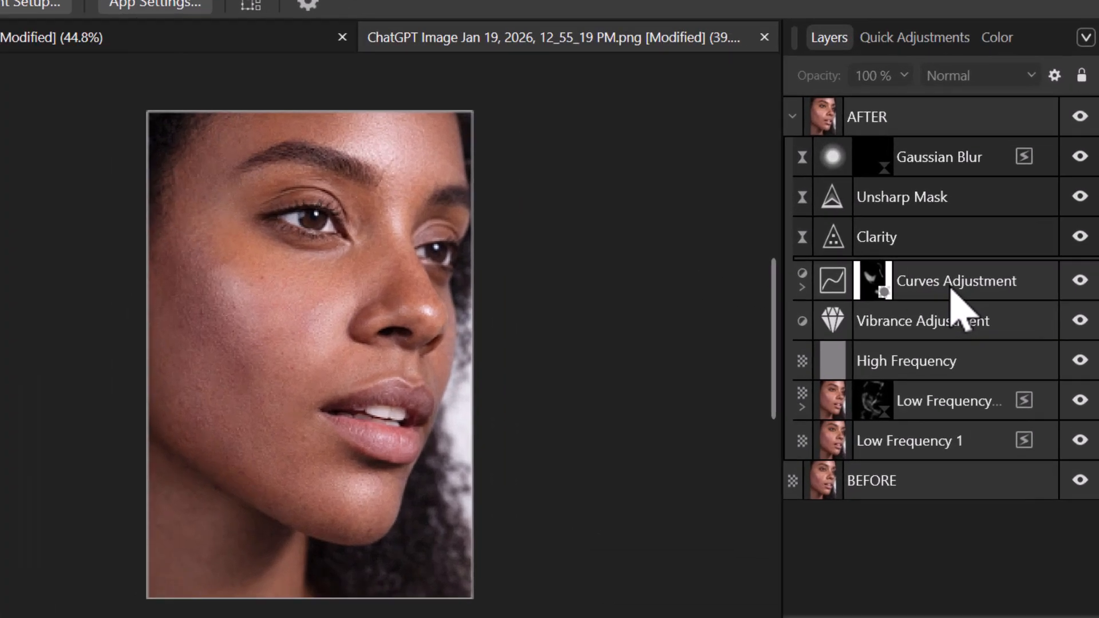
pyautogui.doubleClick(993, 292)
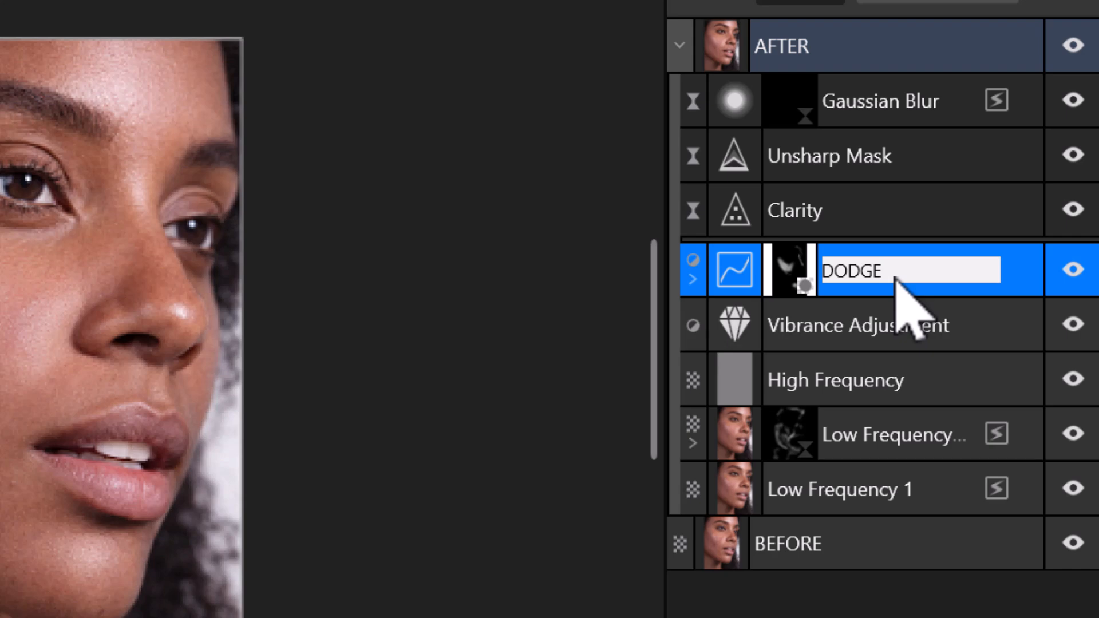
pyautogui.press('Return')
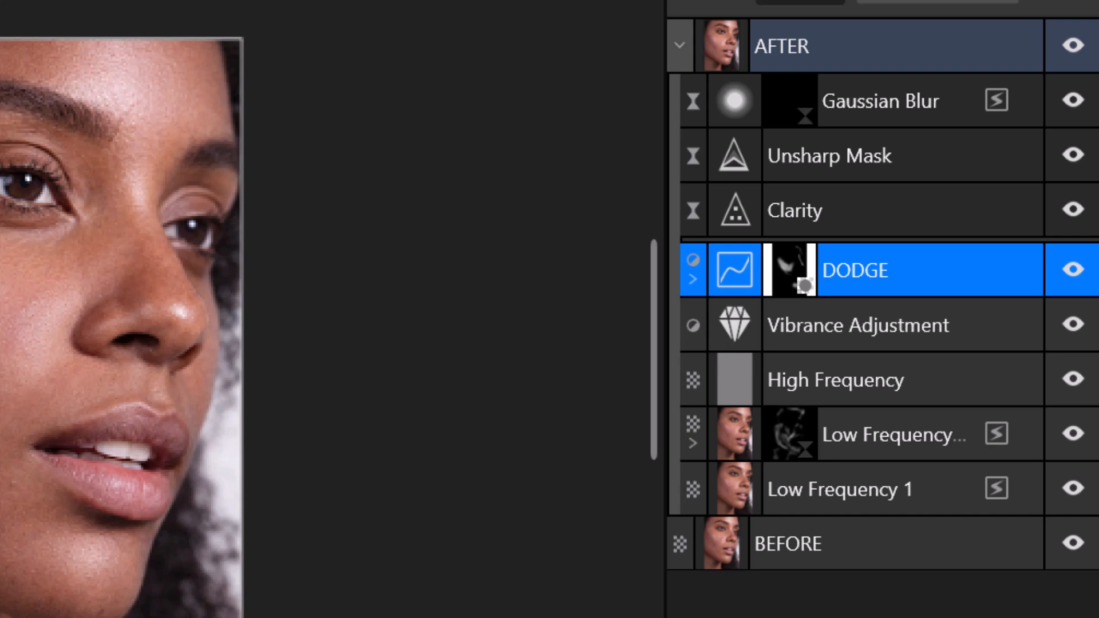
# Try the Burn Brush Tool on the Low Frequency 1 layer with the brush enlarged to 124 px, and deselect the layer.
pyautogui.click(852, 489)
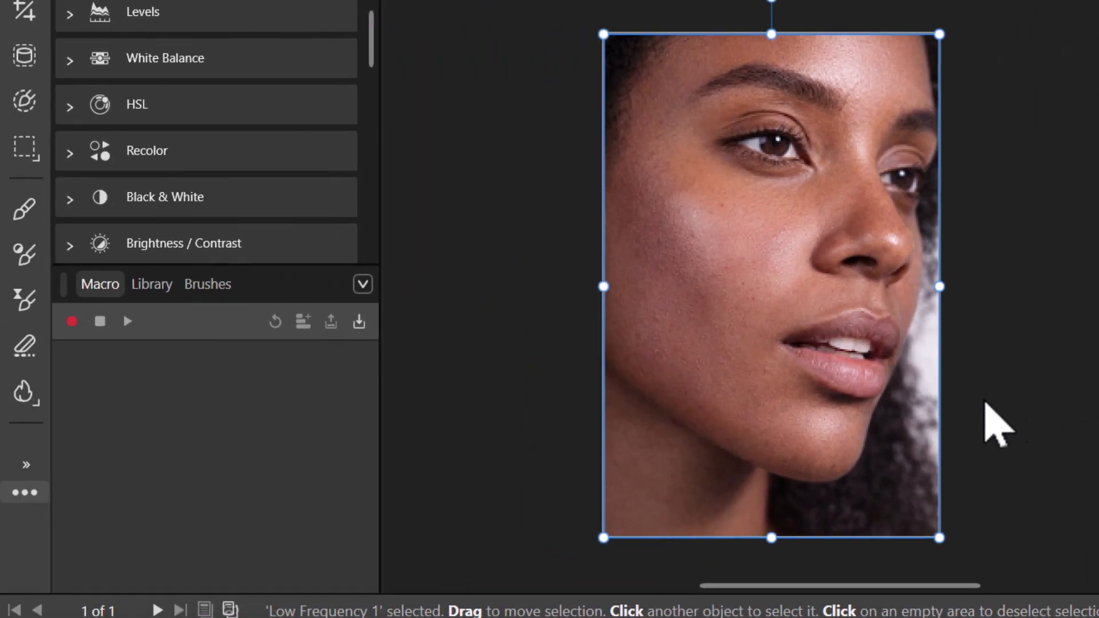
pyautogui.click(24, 393)
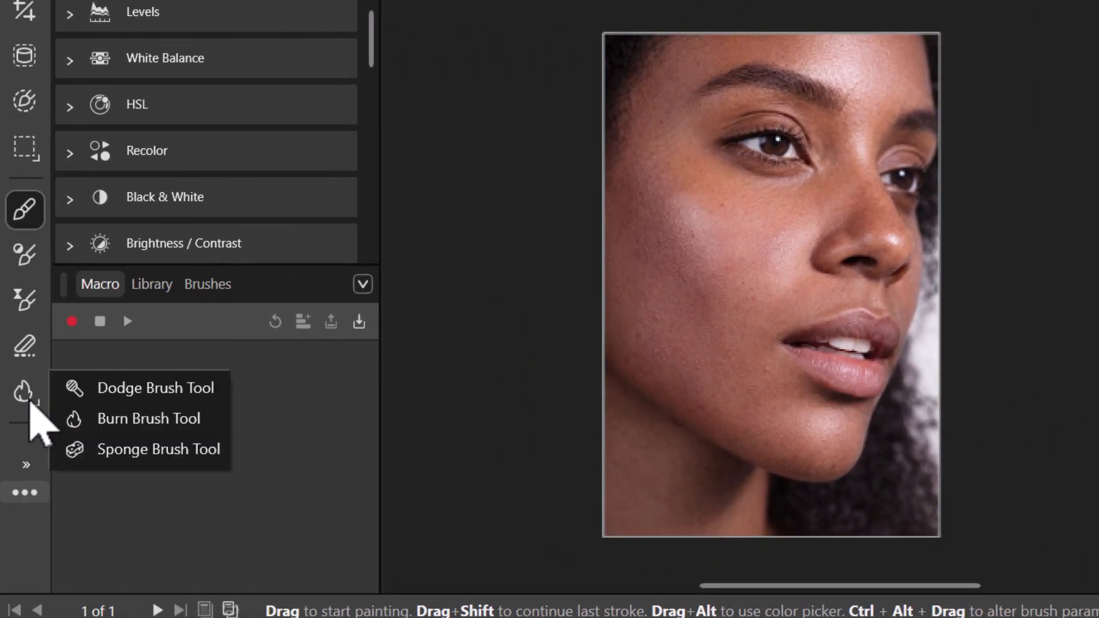
pyautogui.click(24, 394)
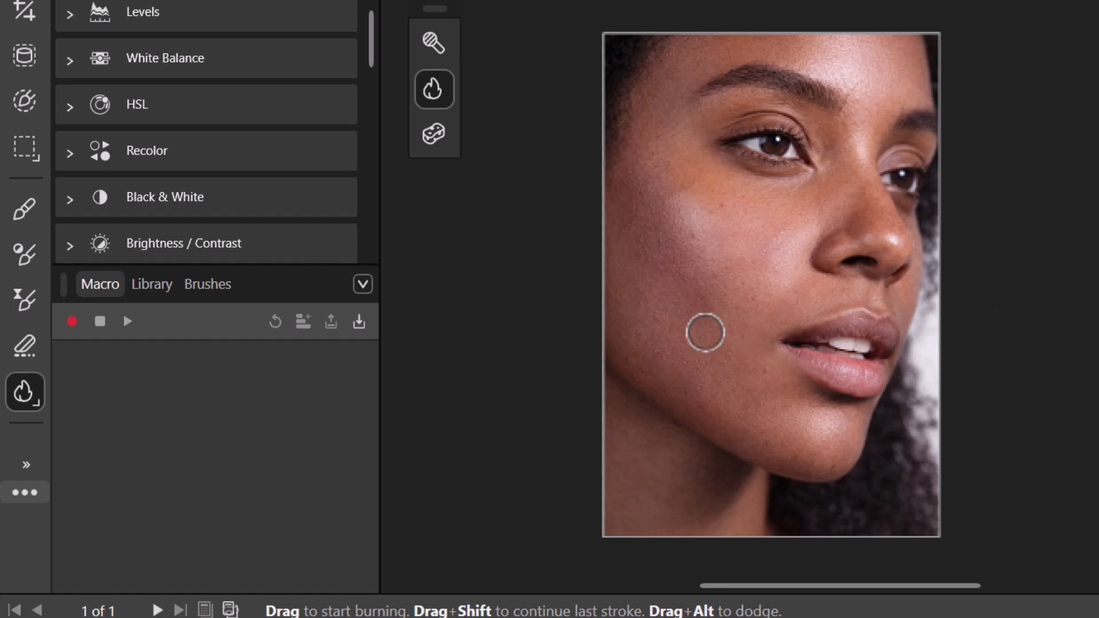
pyautogui.press(']')
pyautogui.press(']')
pyautogui.press(']')
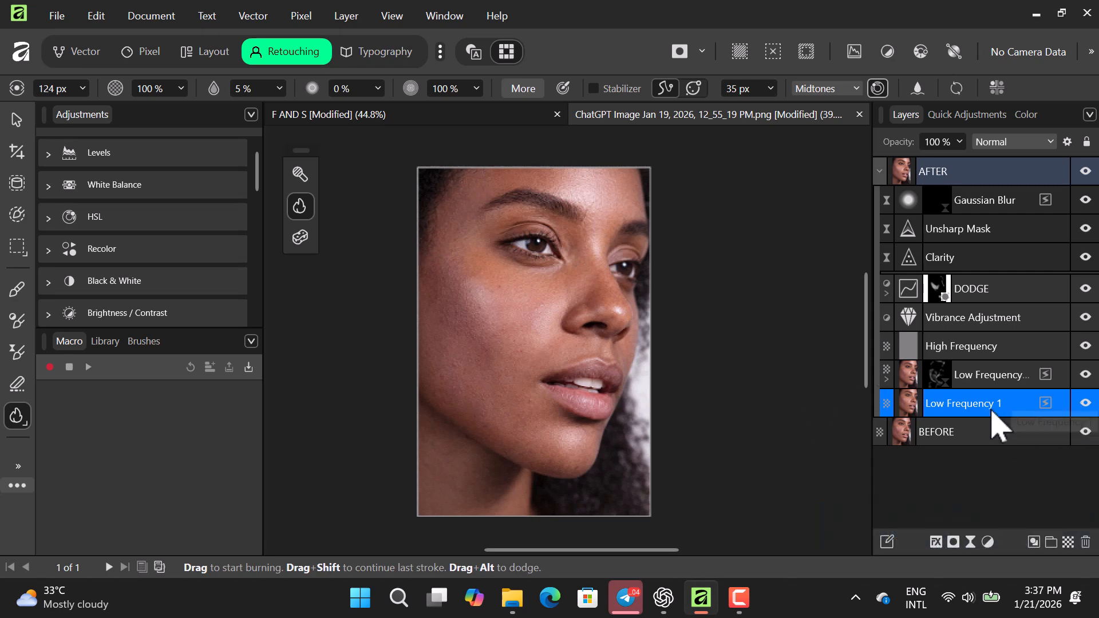
pyautogui.press('v')
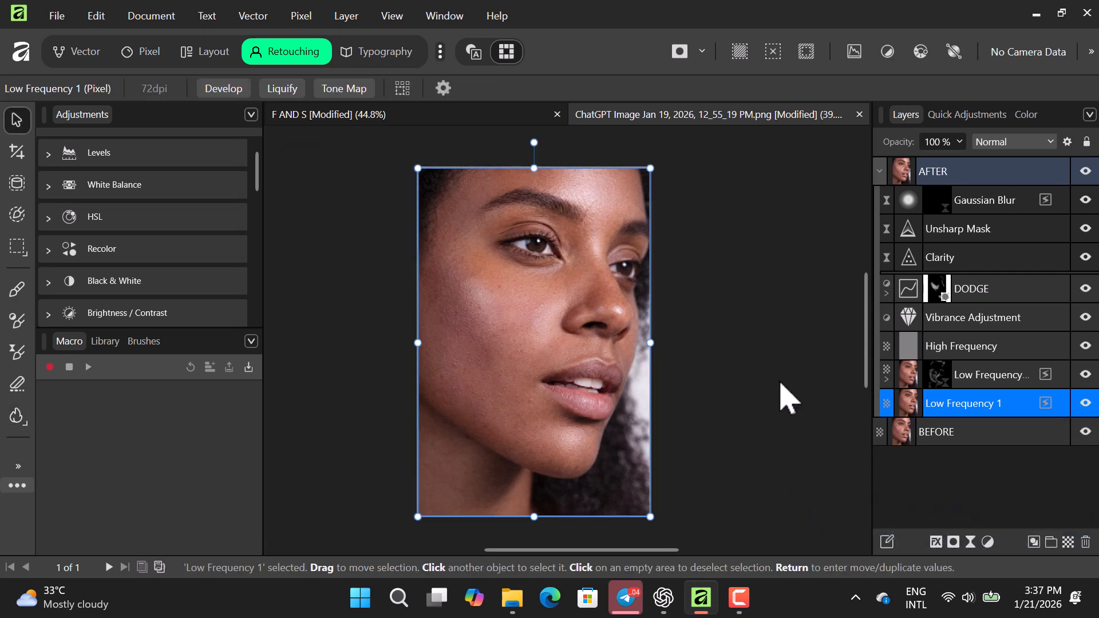
pyautogui.click(781, 384)
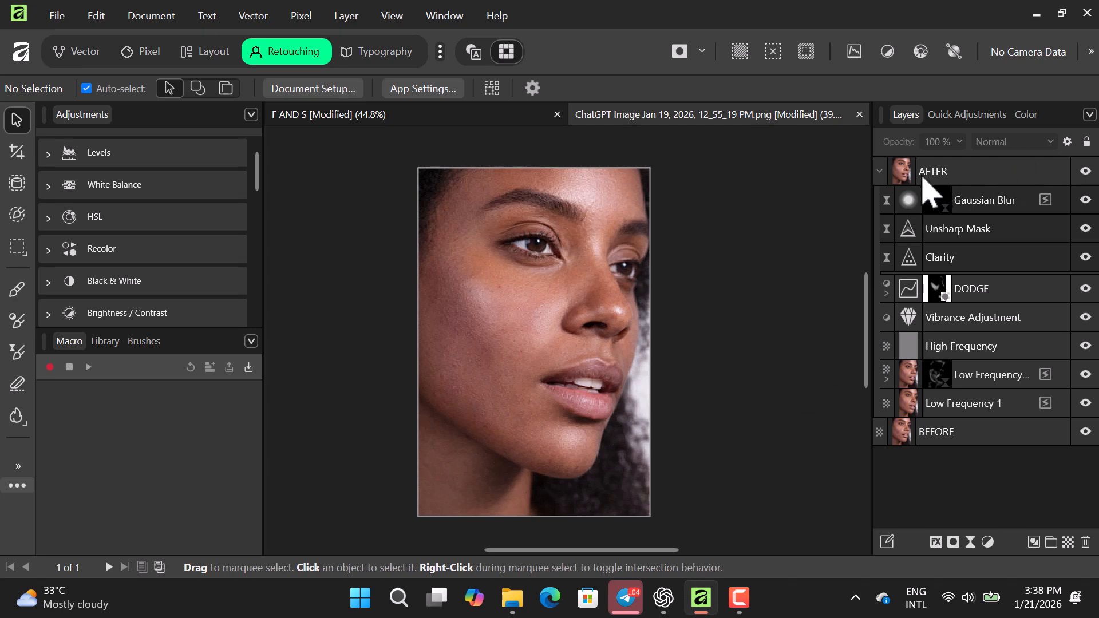
# Collapse the AFTER group and toggle its visibility repeatedly to compare the finished retouch with BEFORE.
pyautogui.click(880, 171)
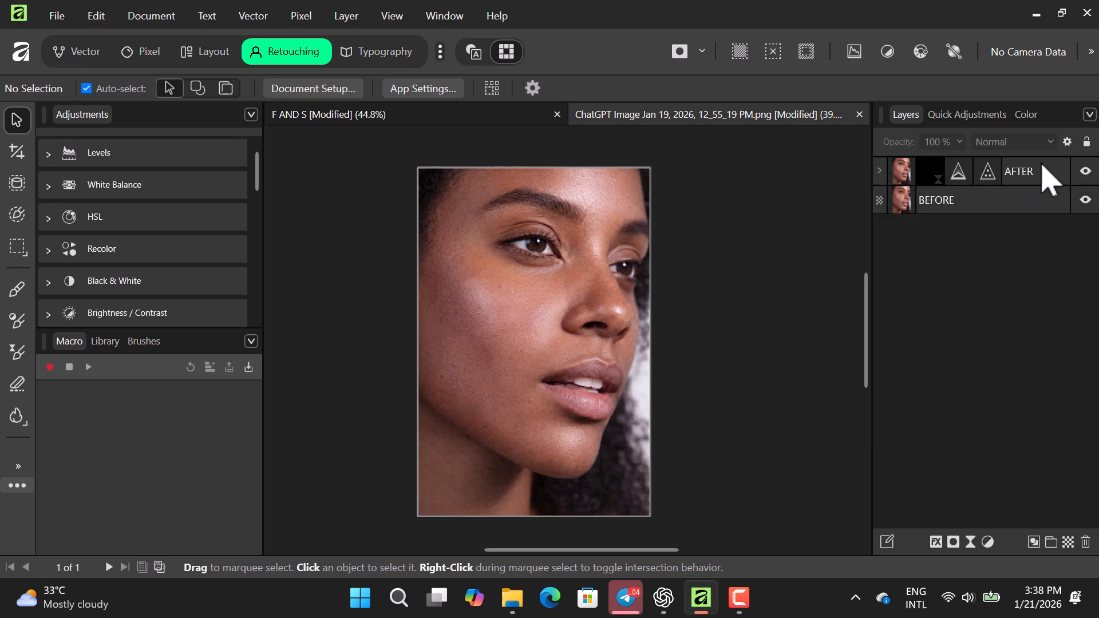
pyautogui.click(1088, 172)
pyautogui.click(1085, 173)
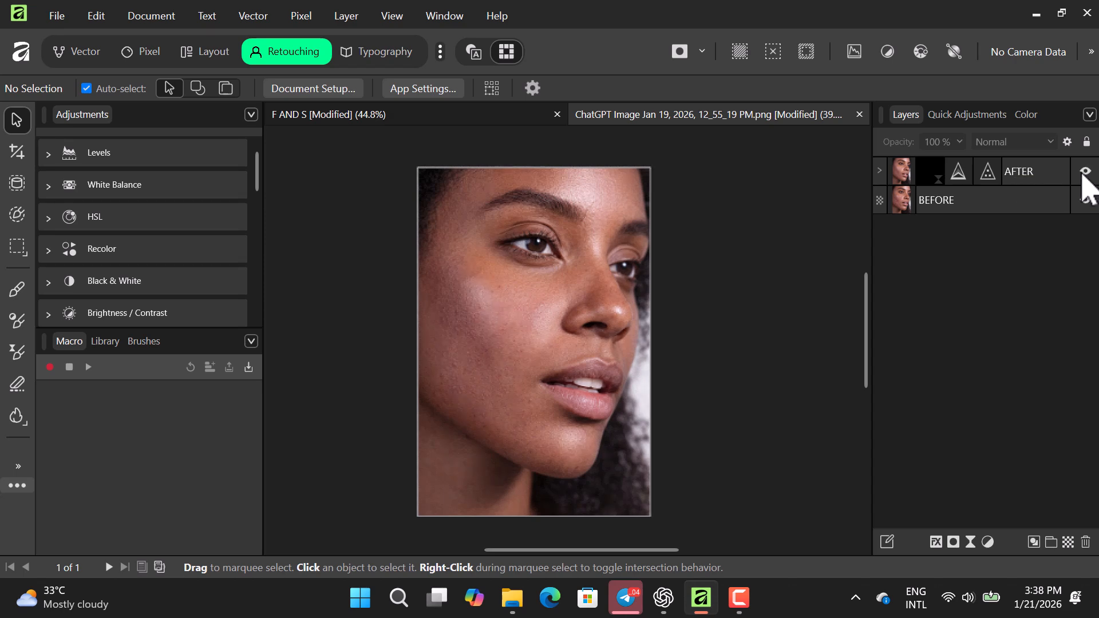
pyautogui.click(1086, 173)
pyautogui.click(1086, 173)
pyautogui.click(1086, 172)
pyautogui.click(1086, 173)
# Examine the retouched cheek and mouth area up close, and review the whole face.
pyautogui.scroll(4, 645, 407)
pyautogui.moveTo(487, 353); pyautogui.dragTo(775, 441)
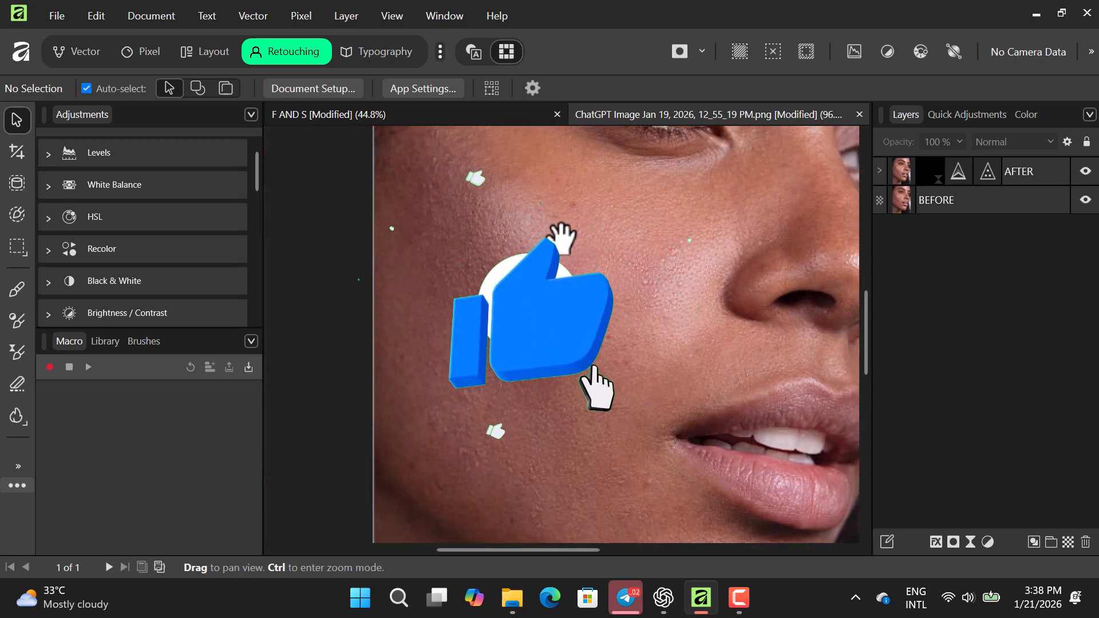
pyautogui.scroll(-3, 694, 405)
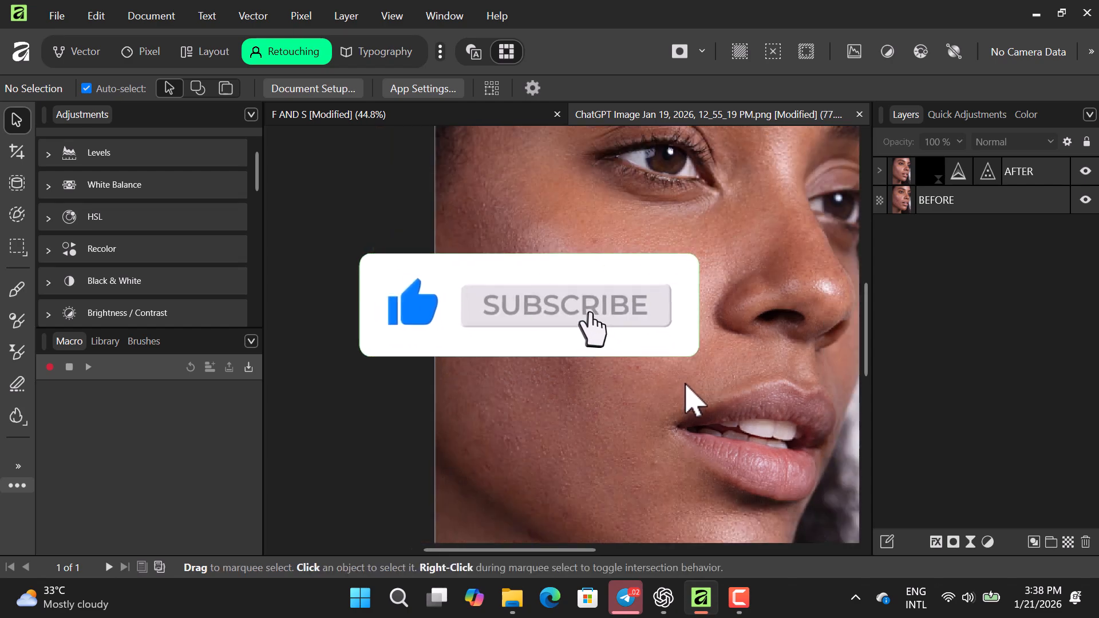
pyautogui.scroll(-2, 718, 405)
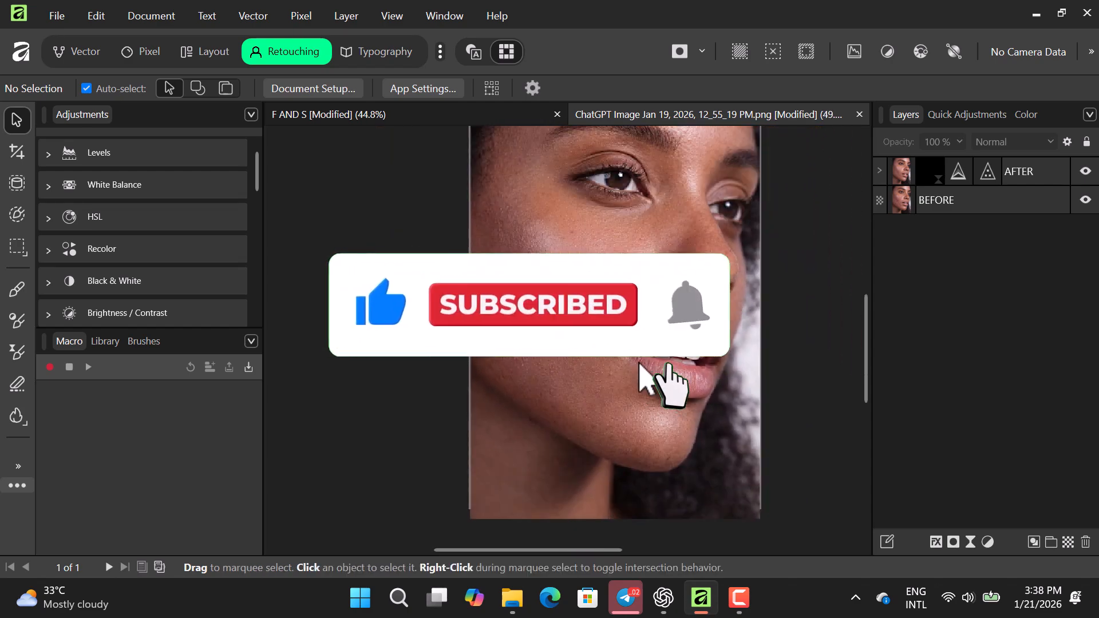
pyautogui.moveTo(689, 331); pyautogui.dragTo(610, 350)
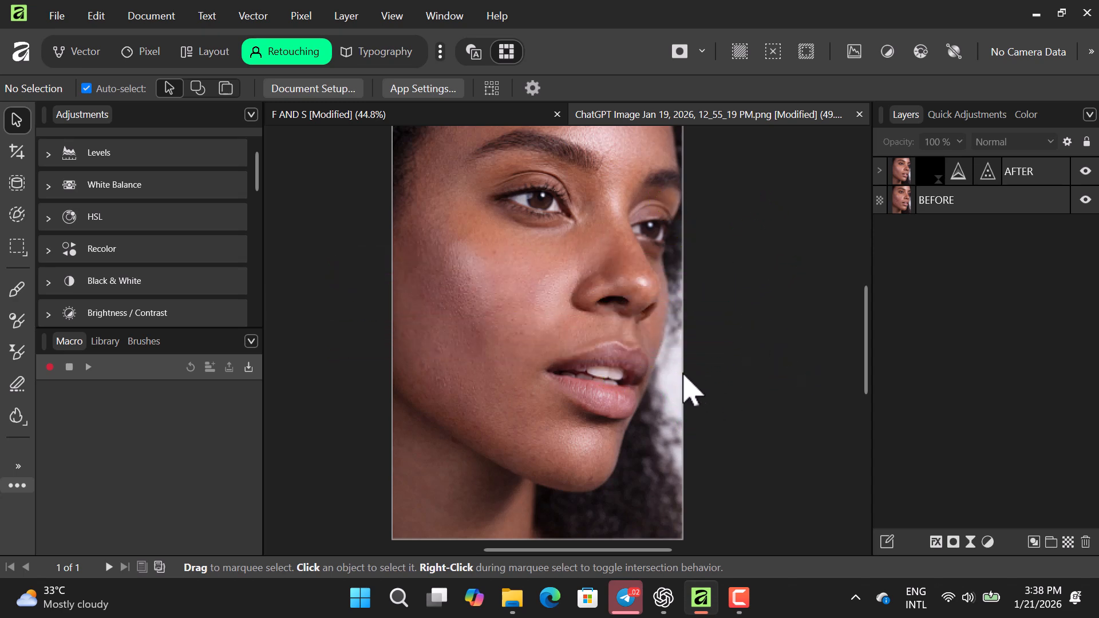
pyautogui.scroll(2, 566, 383)
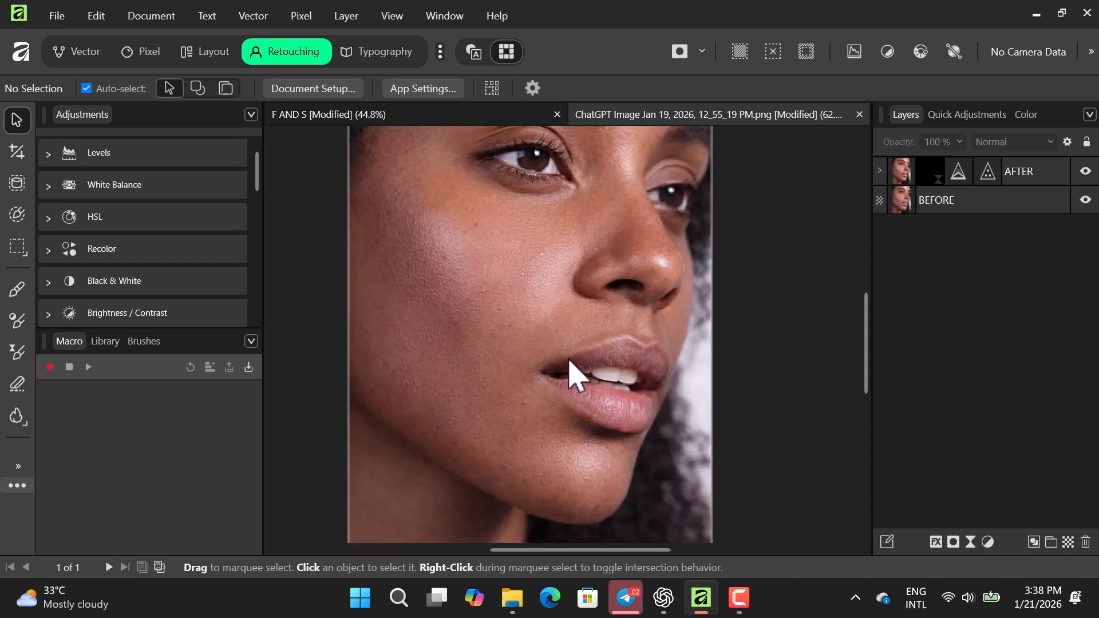
pyautogui.scroll(-2, 563, 359)
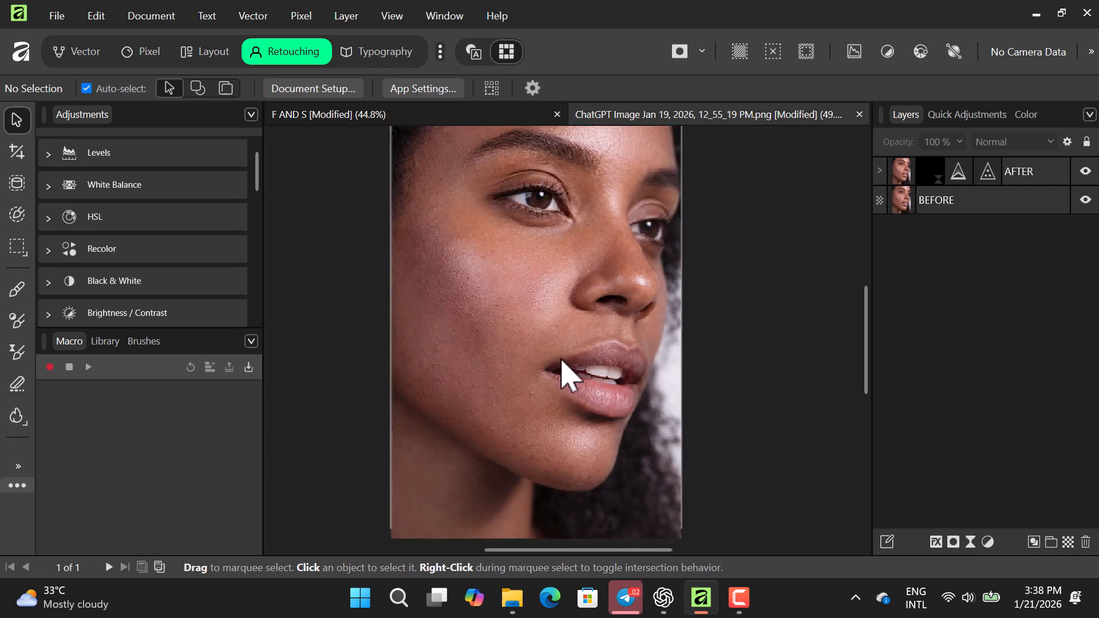